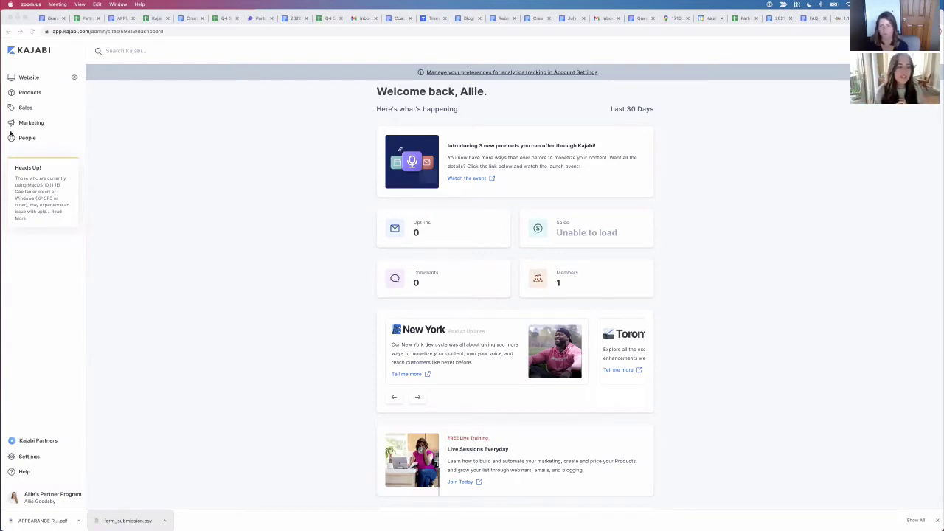
# Step: Open the All Products list from the Products entry in the sidebar
pyautogui.click(32, 95)
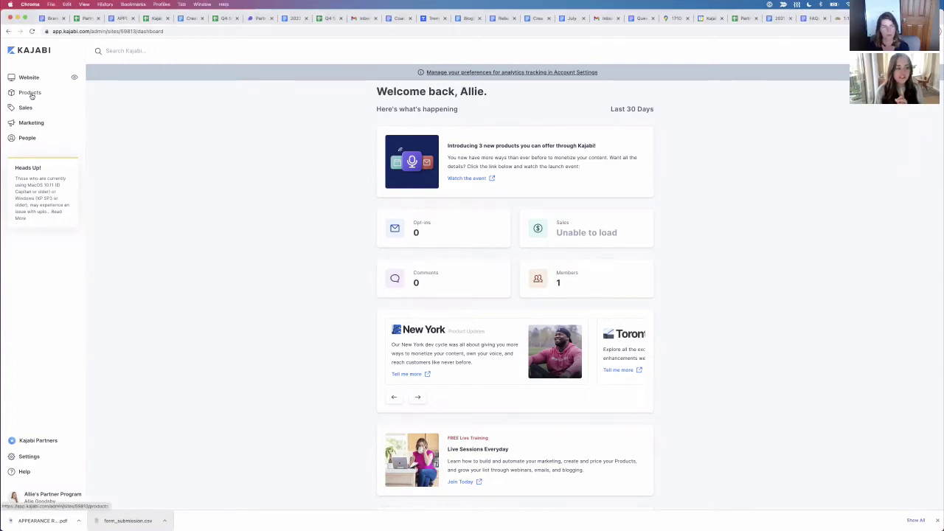
pyautogui.click(32, 96)
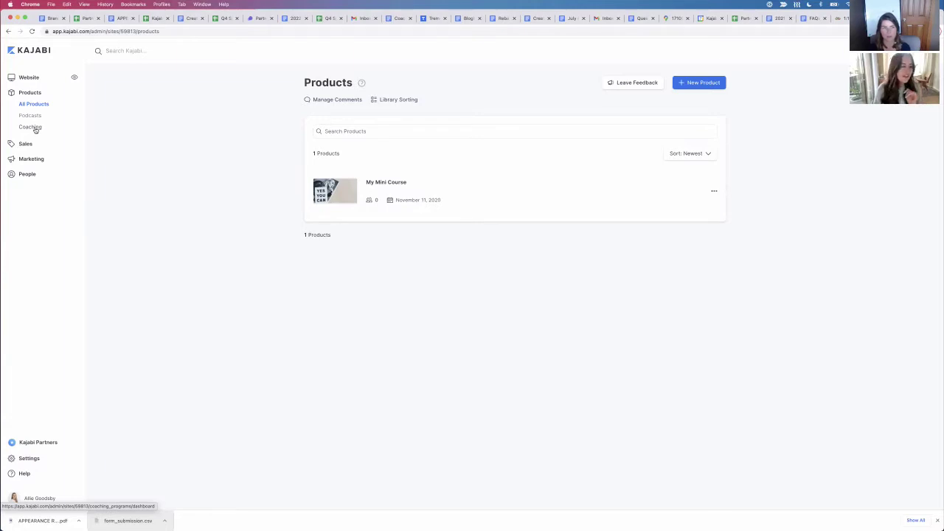
# Step: Go to the Coaching page and start a new coaching program with Get started
pyautogui.click(35, 130)
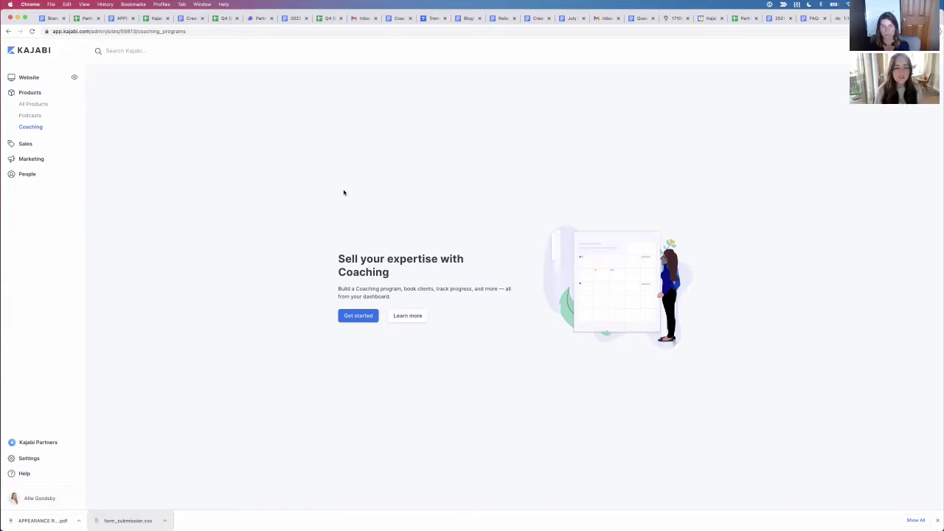
pyautogui.click(351, 319)
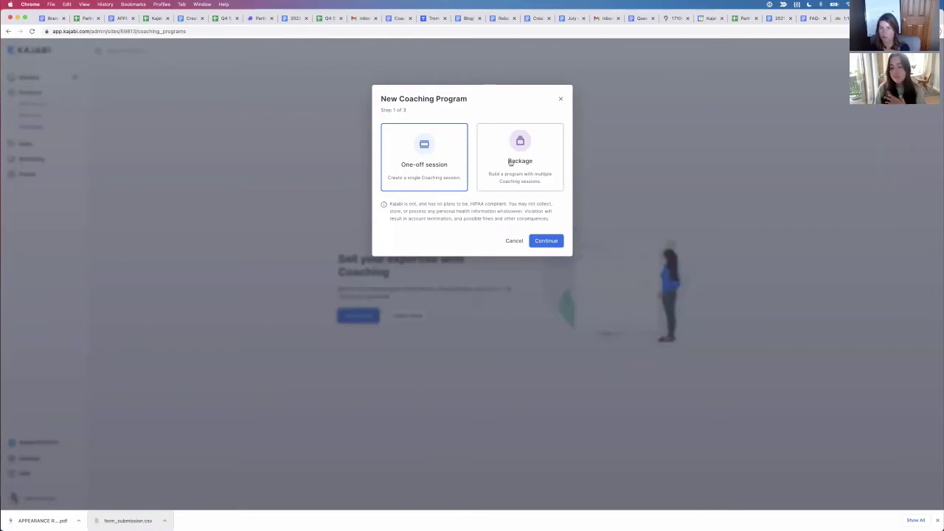
# Step: Choose Package, enter title 'Allie's Coaching Sessions', the coach's name and description 'I'm going to coach you on health and wellness!'
pyautogui.click(513, 170)
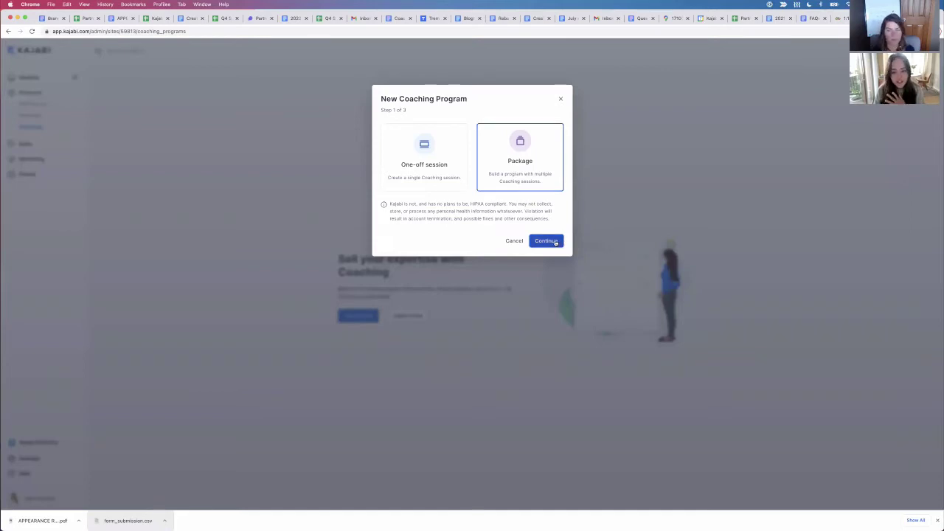
pyautogui.click(556, 242)
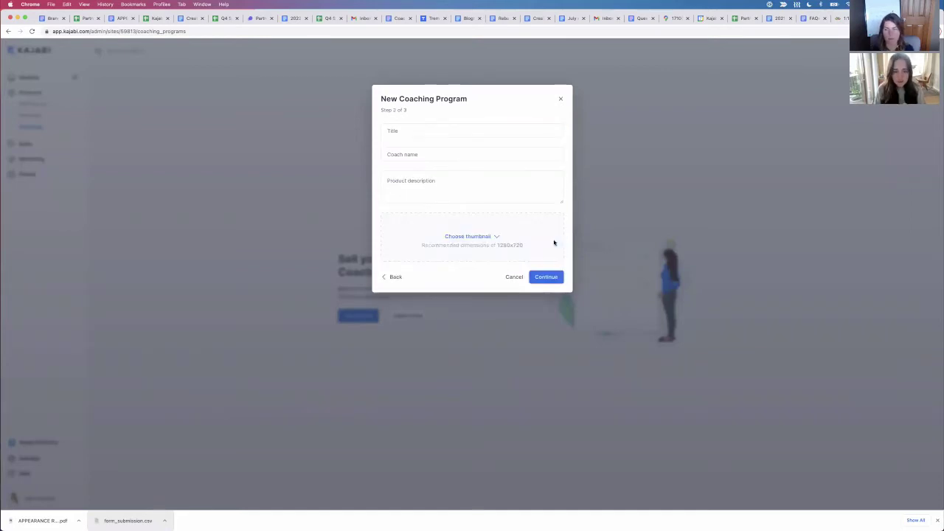
pyautogui.click(467, 124)
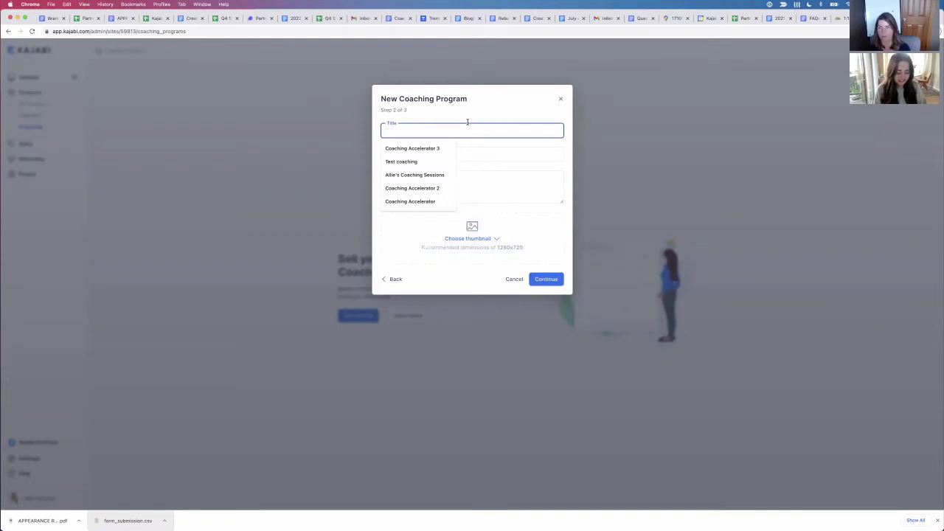
pyautogui.write("Allie's Coaching Sessions")
pyautogui.click(424, 149)
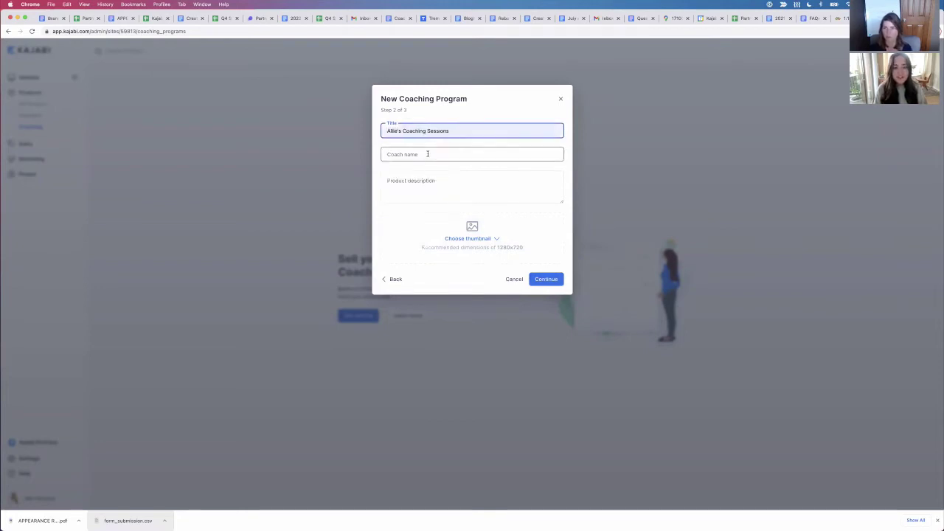
pyautogui.click(428, 154)
pyautogui.write('Alli')
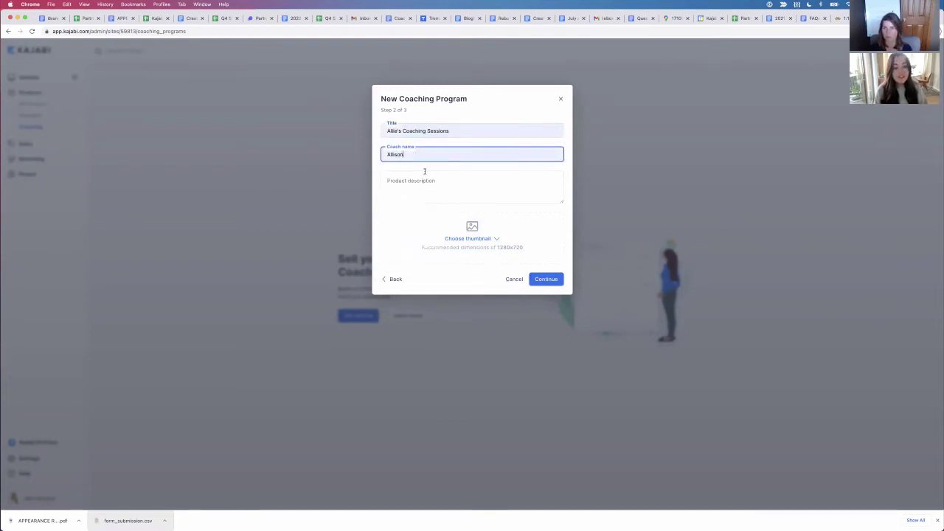
pyautogui.write('e')
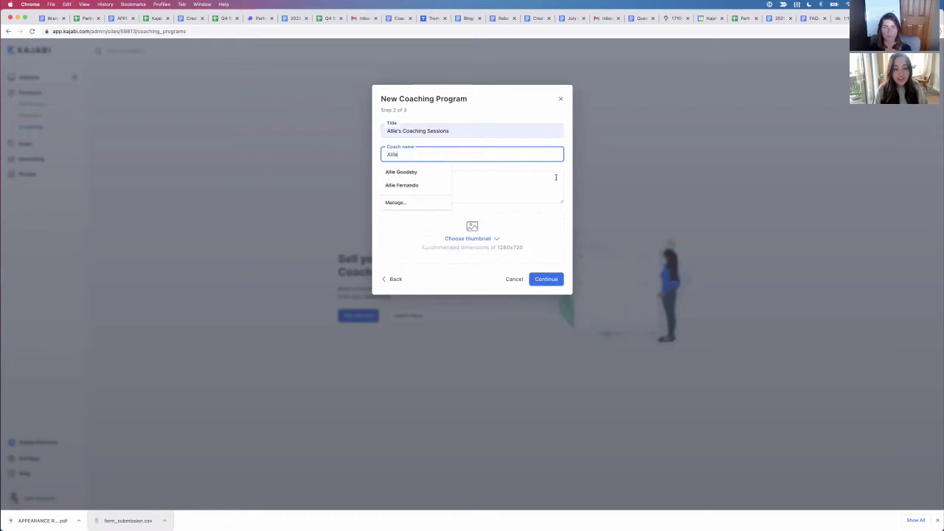
pyautogui.click(547, 177)
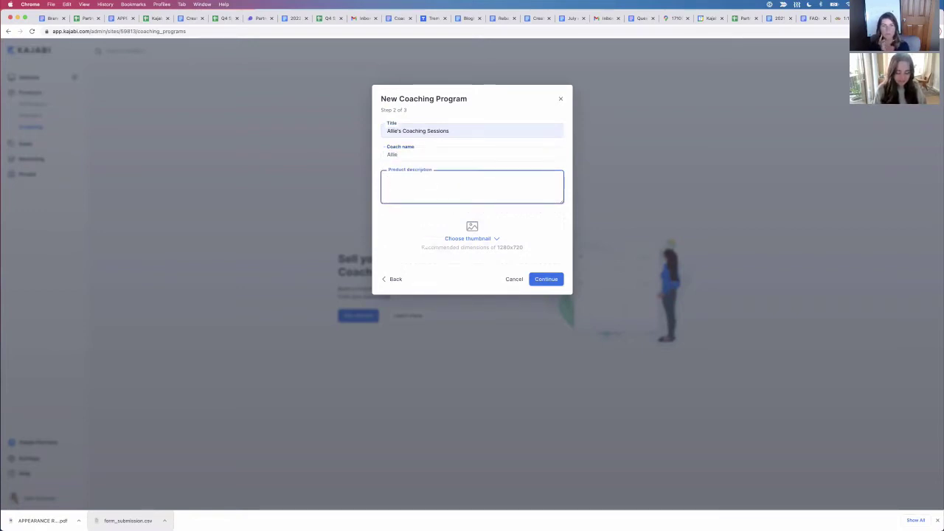
pyautogui.write("I'm going to c")
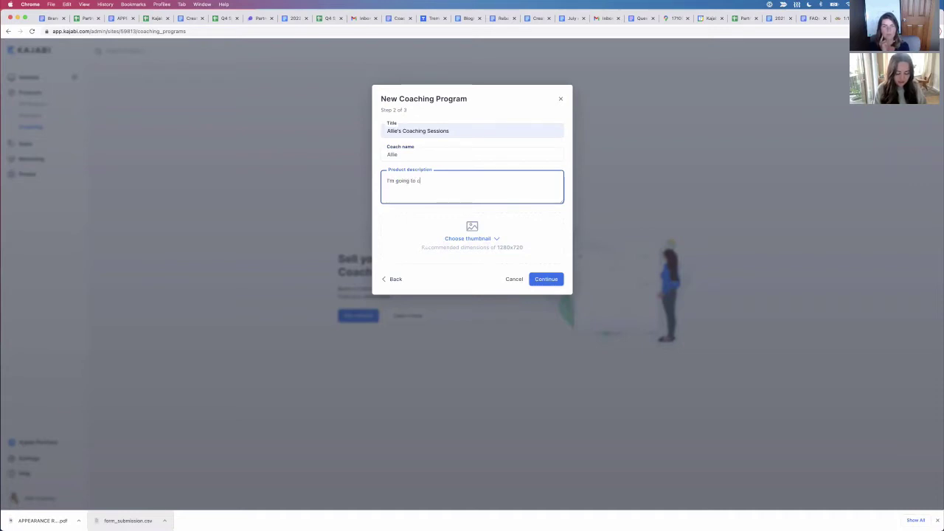
pyautogui.write('oach you on hea')
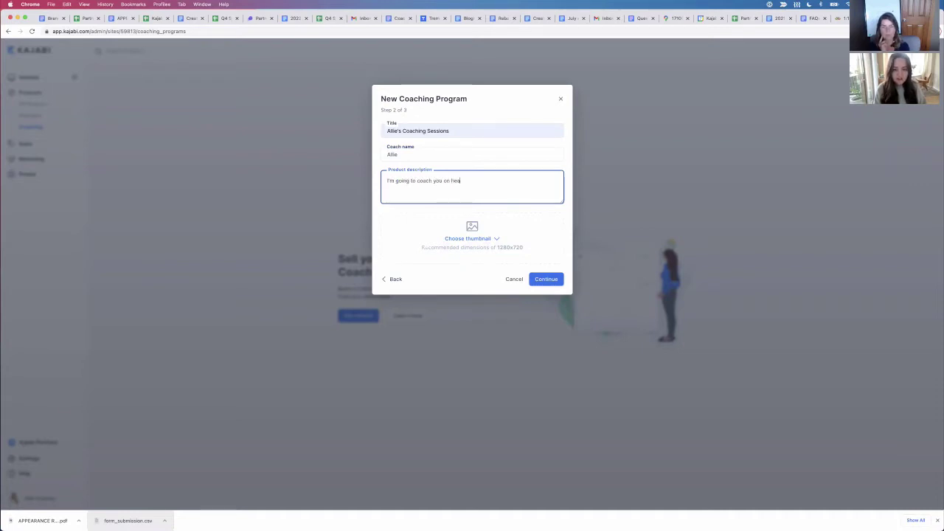
pyautogui.write('lth and wellness!')
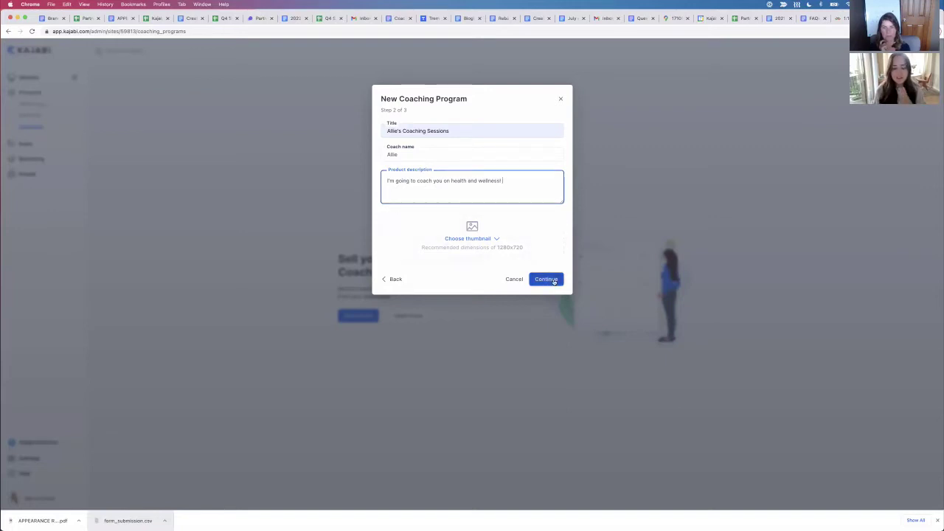
pyautogui.click(547, 279)
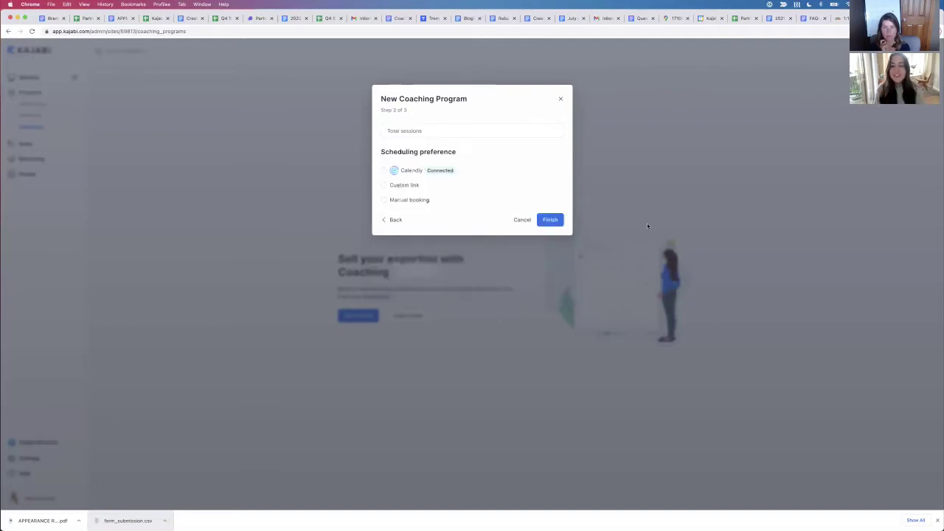
# Step: Set Total sessions to 5 and select the Custom link scheduling option
pyautogui.click(449, 131)
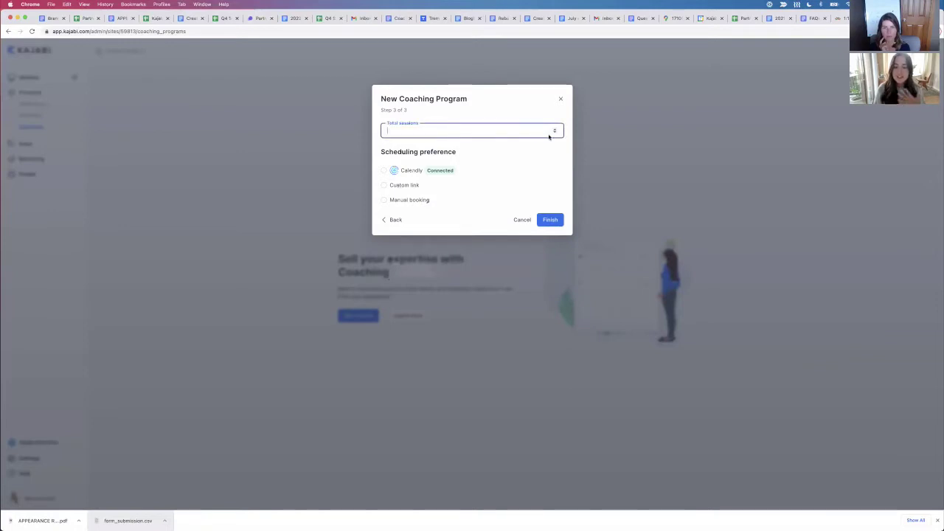
pyautogui.write('2')
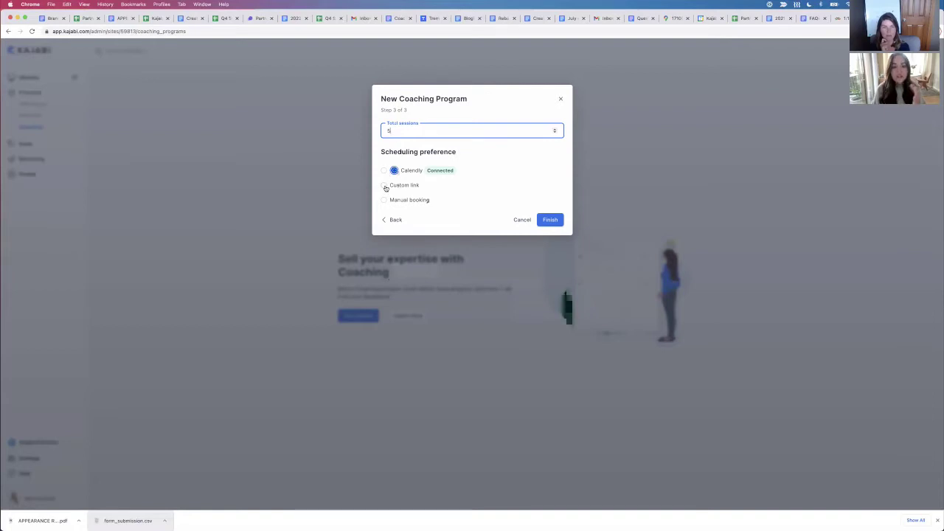
pyautogui.click(383, 185)
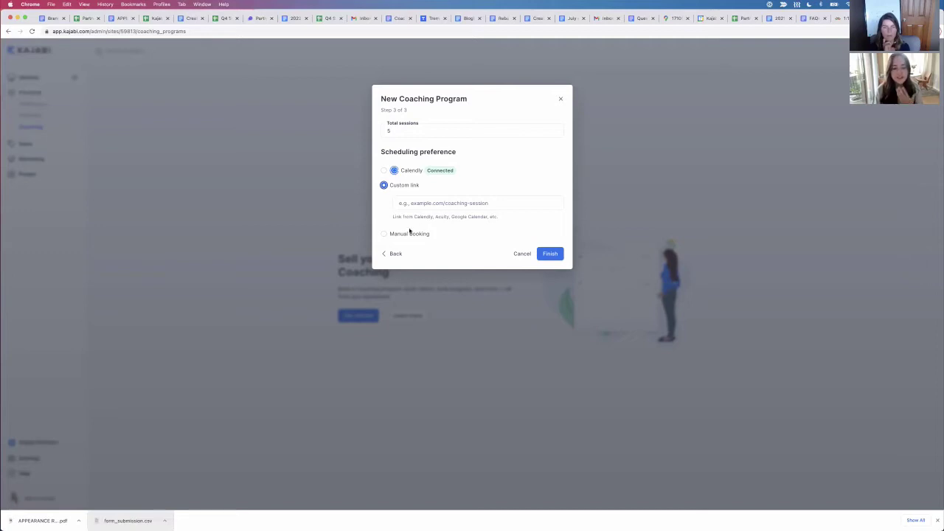
# Step: Look at Manual booking's location and duration fields, then select Calendly scheduling instead
pyautogui.click(383, 234)
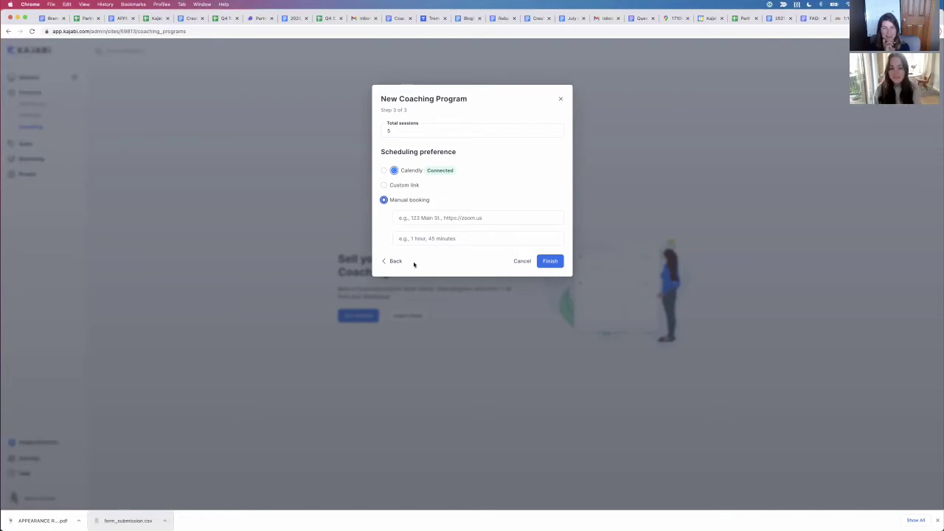
pyautogui.click(433, 218)
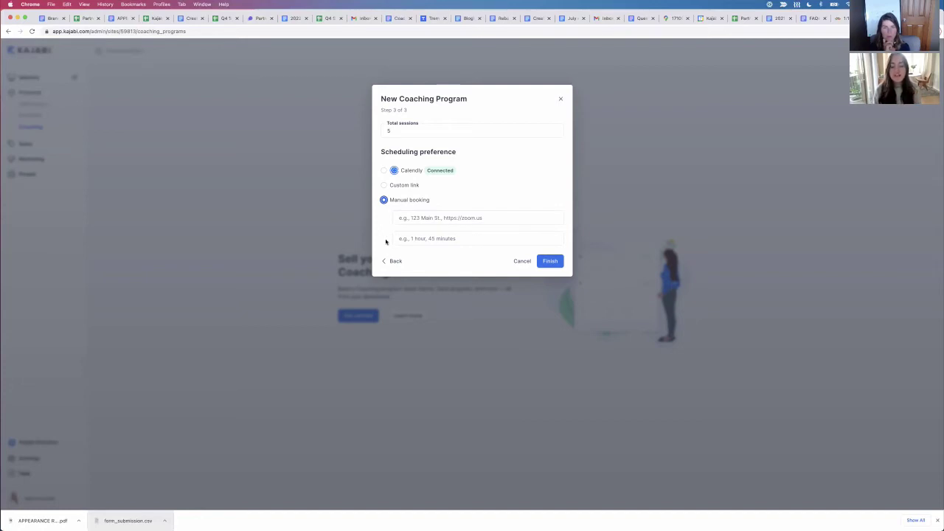
pyautogui.click(478, 244)
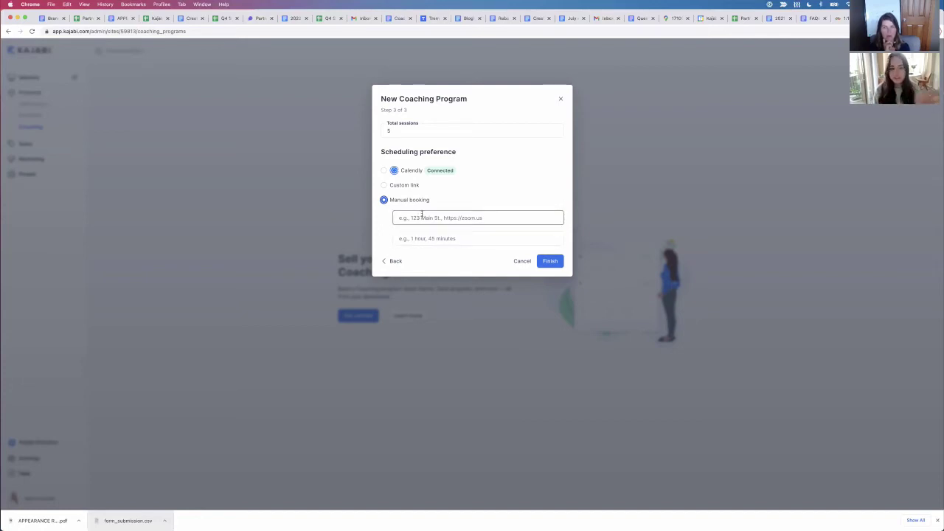
pyautogui.click(384, 171)
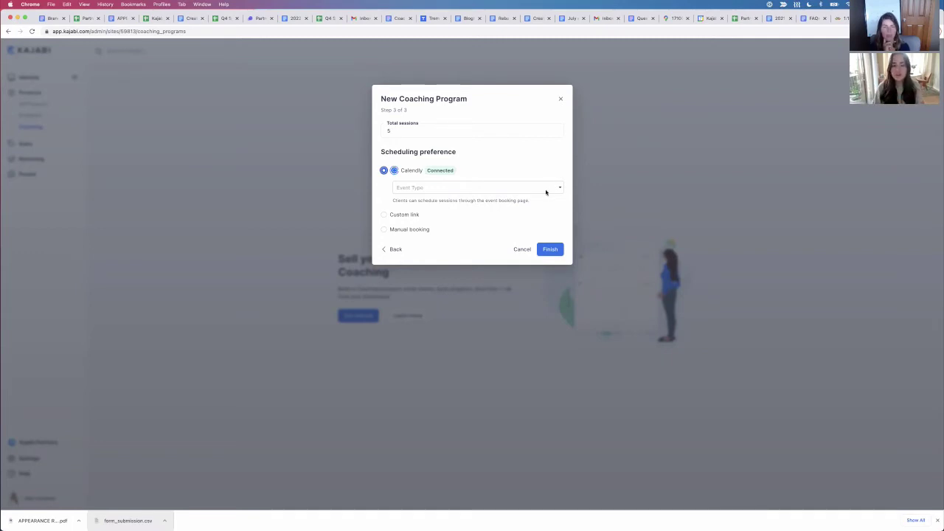
# Step: Pick Coaching Internal Testing from the Calendly Event Type list
pyautogui.click(544, 190)
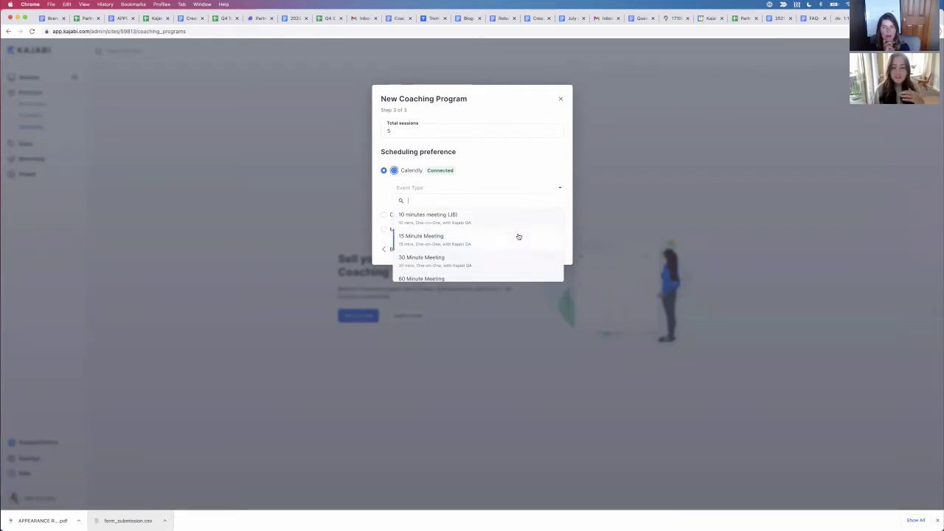
pyautogui.scroll(-5, 518, 236)
pyautogui.scroll(3, 519, 235)
pyautogui.scroll(-3, 519, 236)
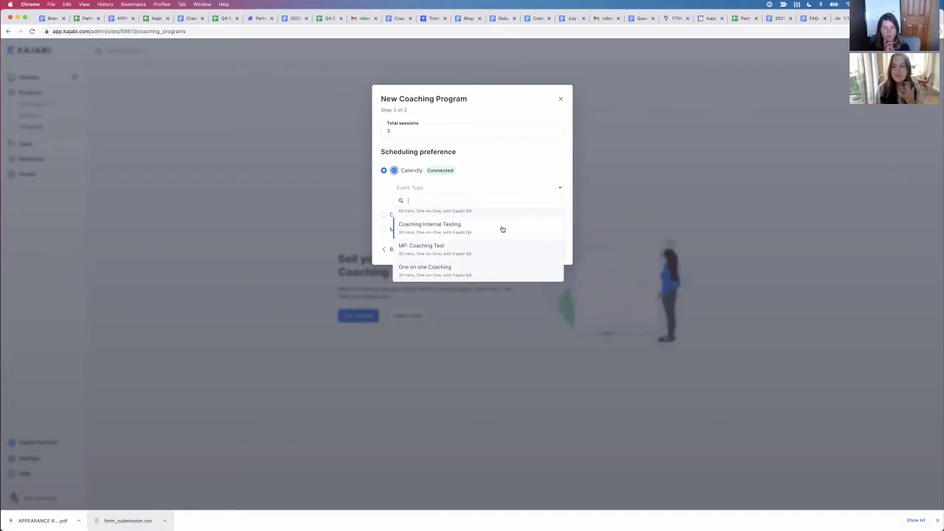
pyautogui.click(443, 224)
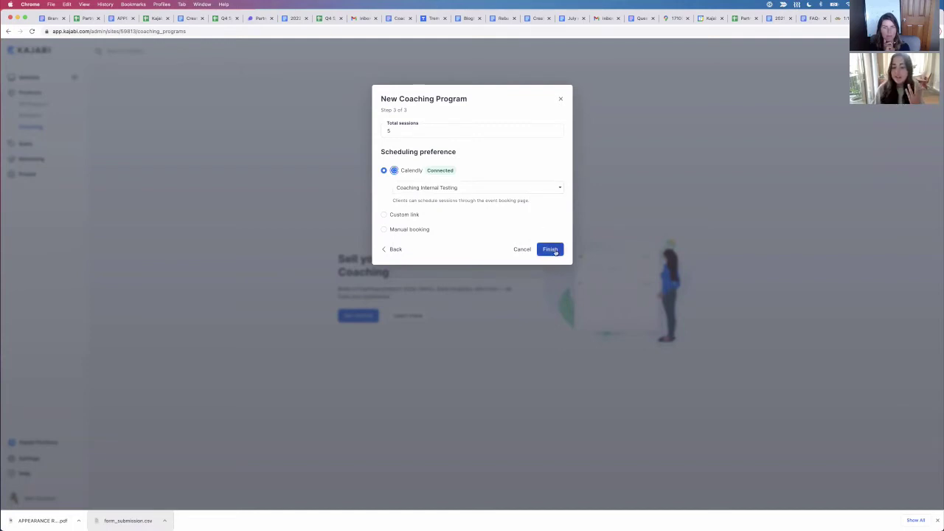
# Step: Click Finish to create the 5-session coaching package
pyautogui.click(555, 251)
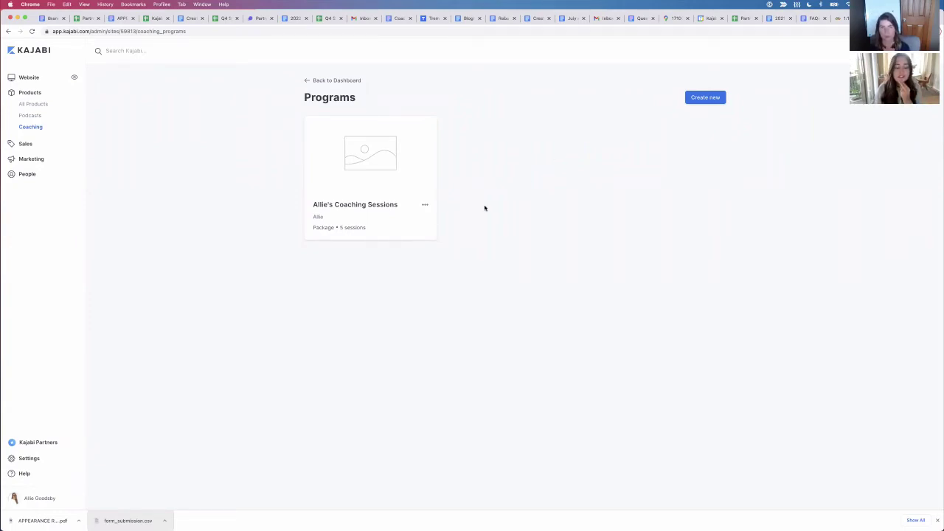
# Step: Open Allie's Coaching Sessions, check its empty Past and Active client tabs, then view the Package Outline
pyautogui.click(378, 208)
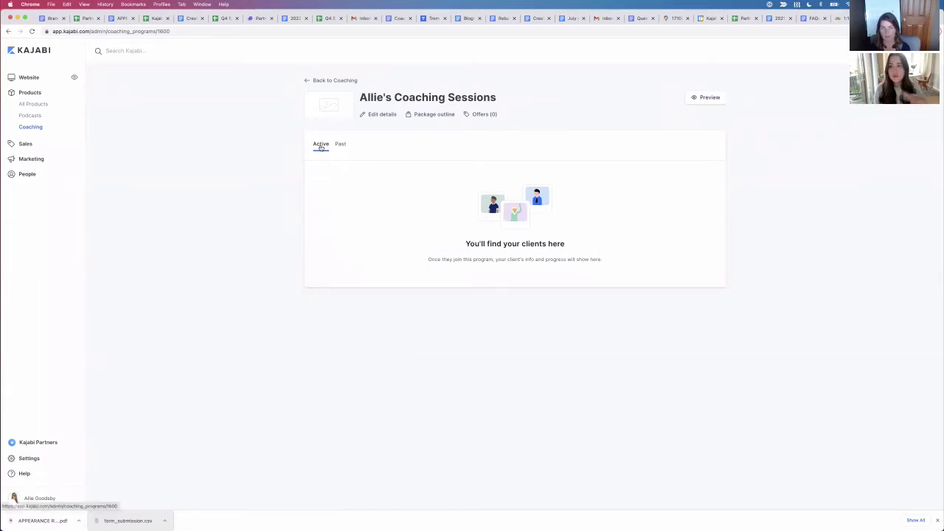
pyautogui.click(340, 145)
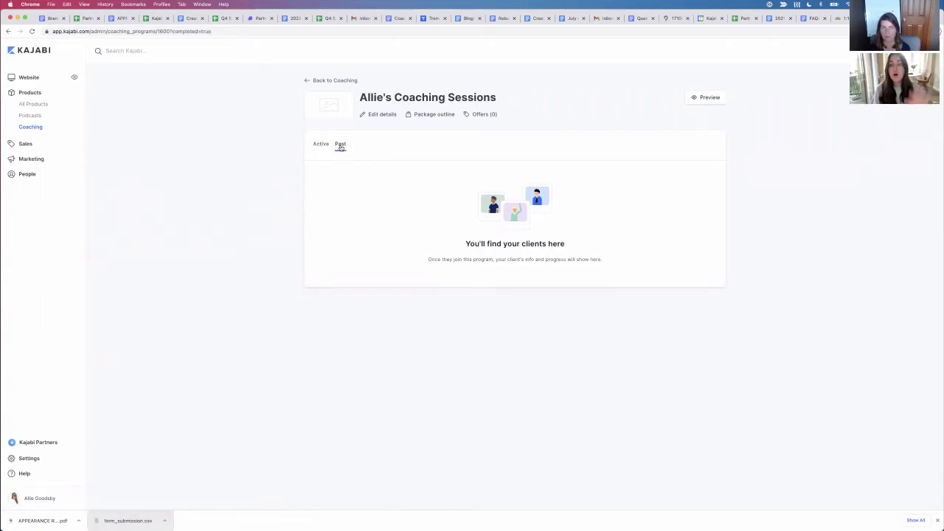
pyautogui.click(320, 147)
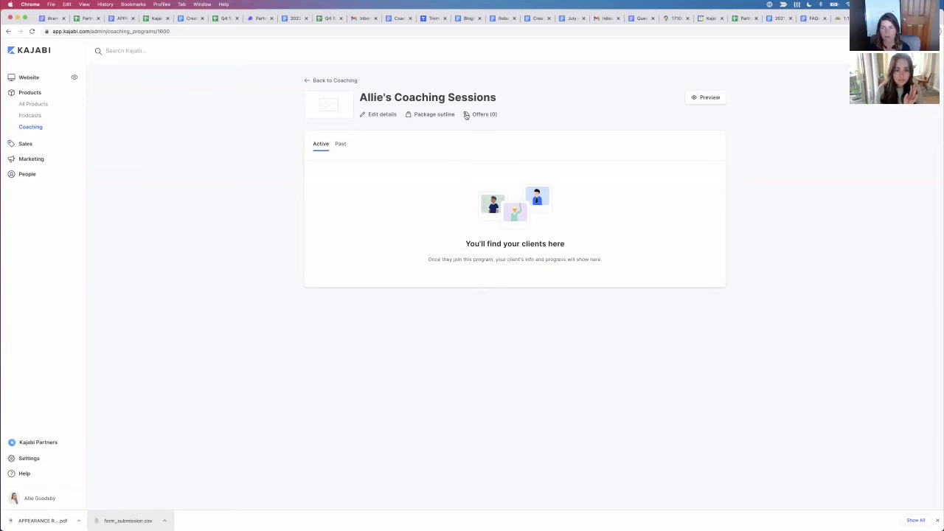
pyautogui.click(434, 115)
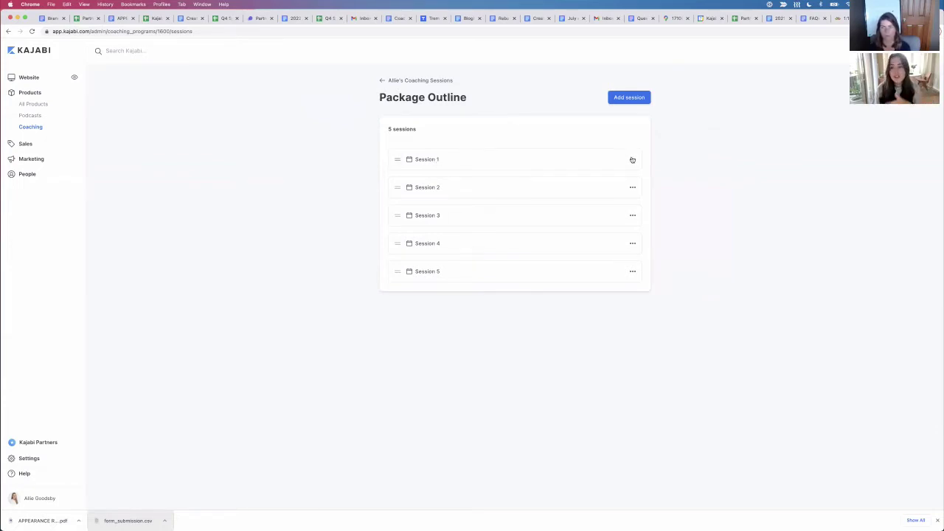
# Step: Open Session 1 from the package outline for editing
pyautogui.click(427, 160)
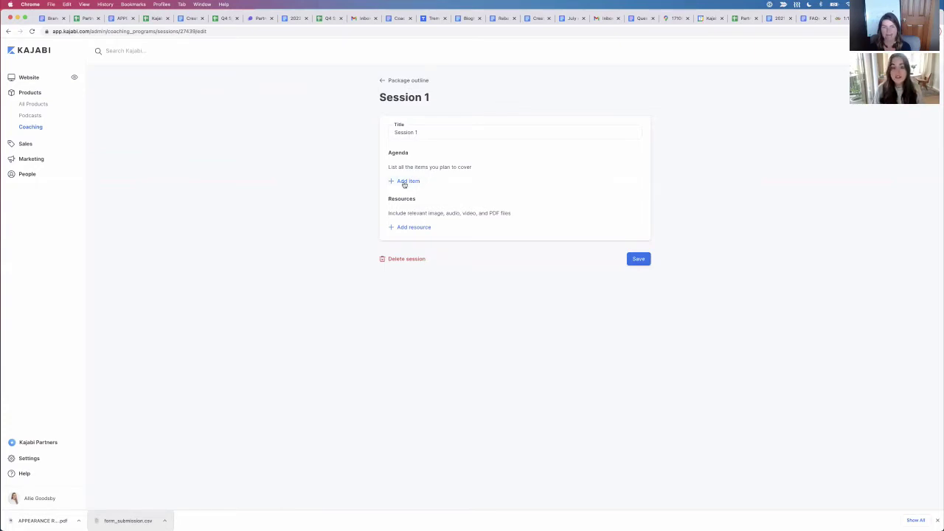
# Step: Add 'What are your fitness goals?' and 'What's one thing you want out of coaching?' as Session 1 agenda items
pyautogui.click(404, 182)
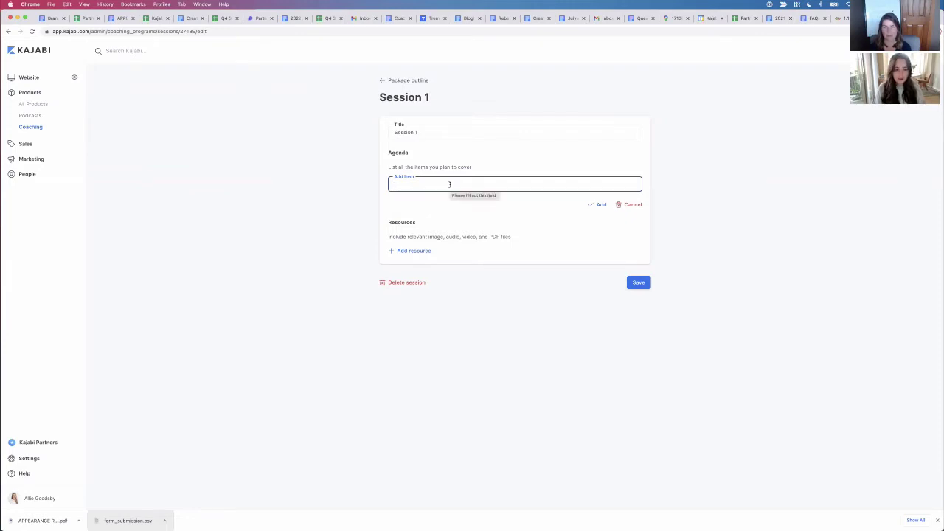
pyautogui.write('What are your ')
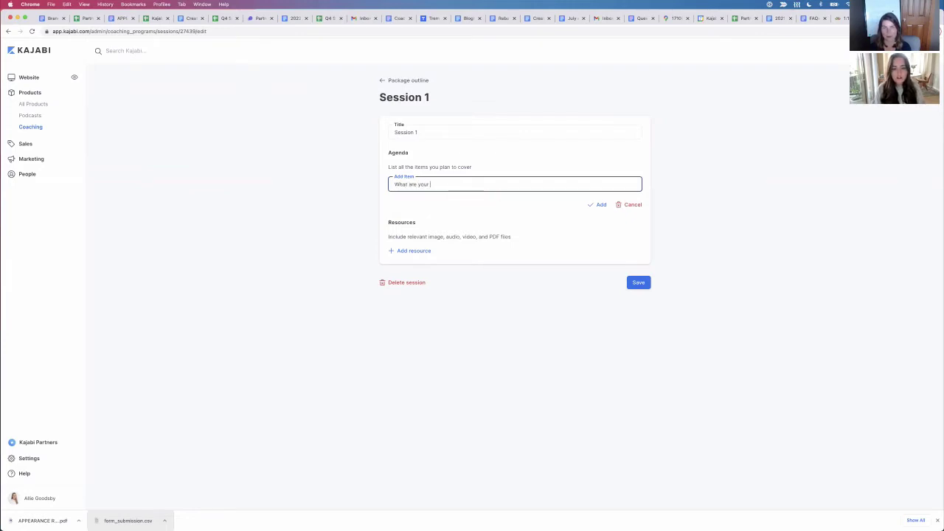
pyautogui.write('fitness goals?')
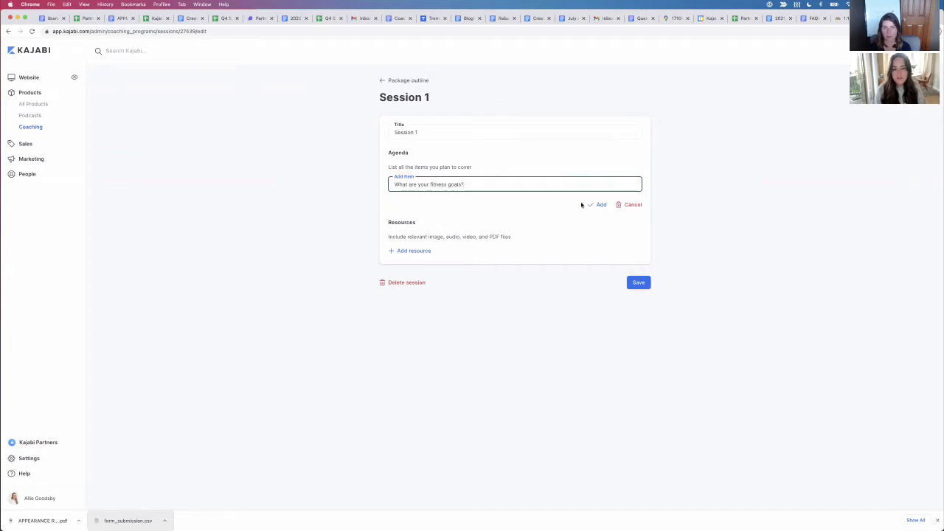
pyautogui.click(599, 205)
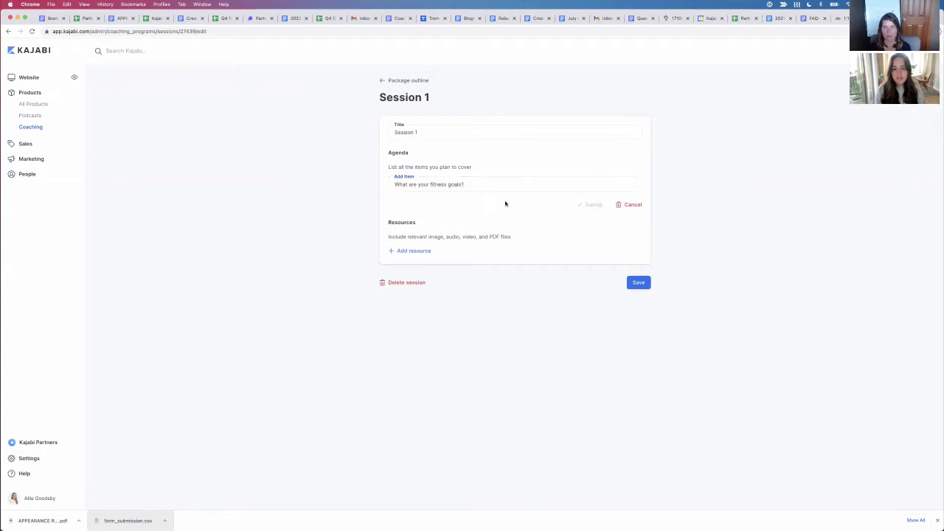
pyautogui.click(452, 186)
pyautogui.write('What')
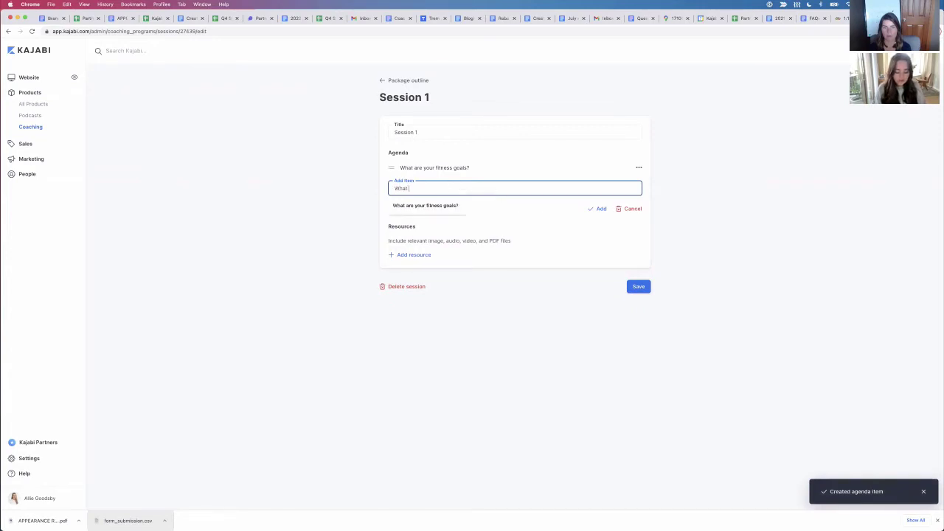
pyautogui.write("'s one thing you")
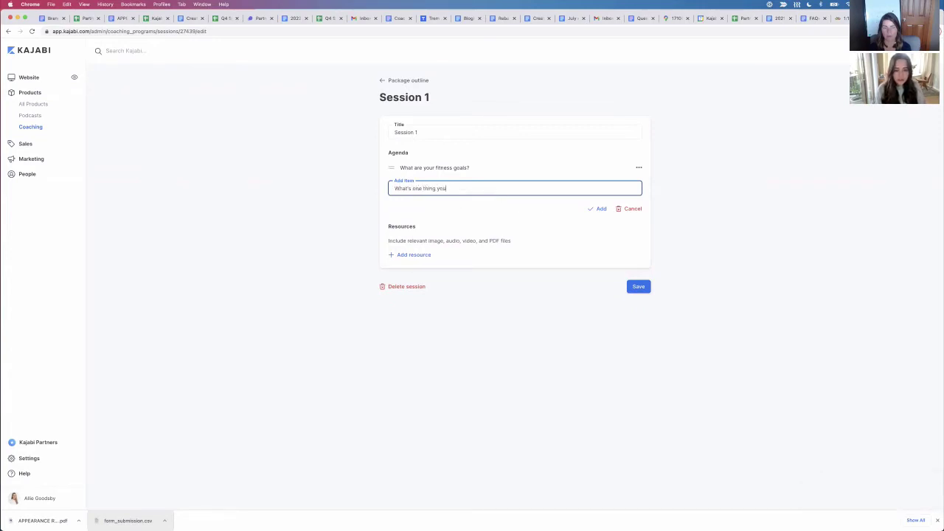
pyautogui.write(' want out of ')
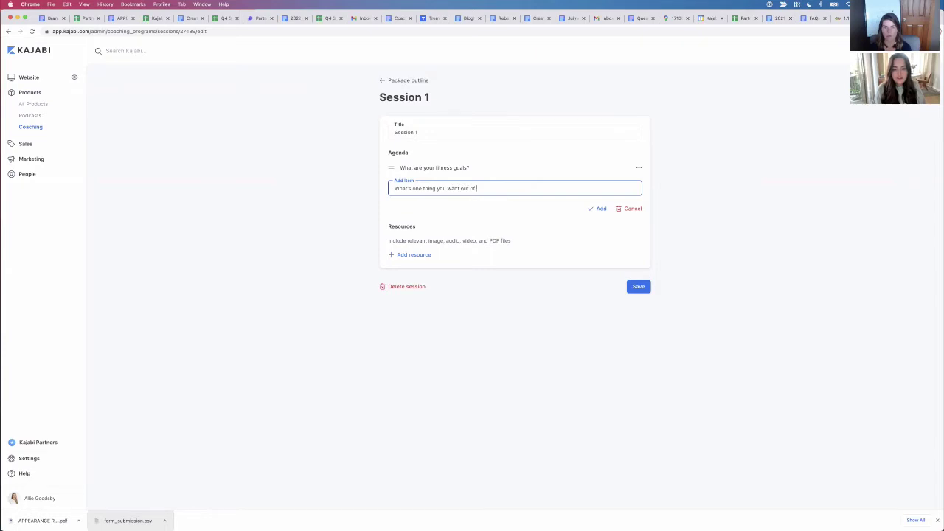
pyautogui.write('coaching?')
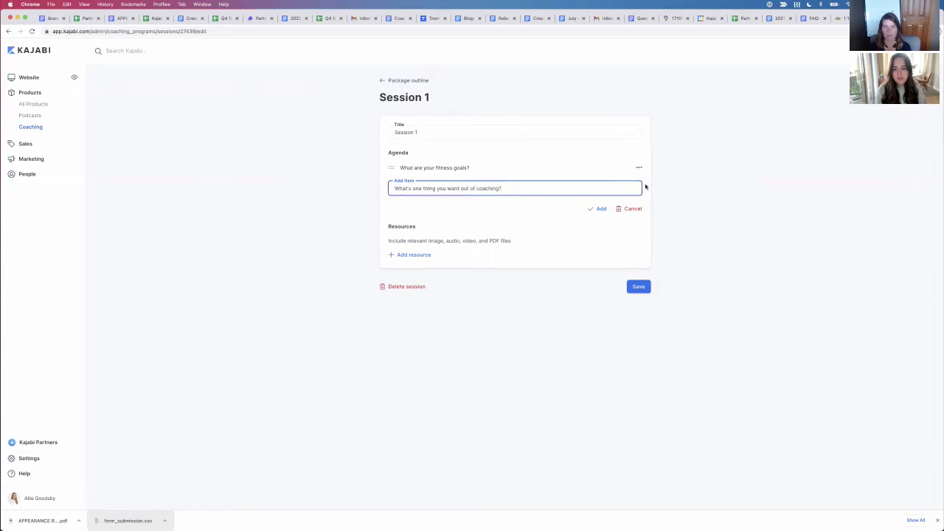
pyautogui.click(602, 209)
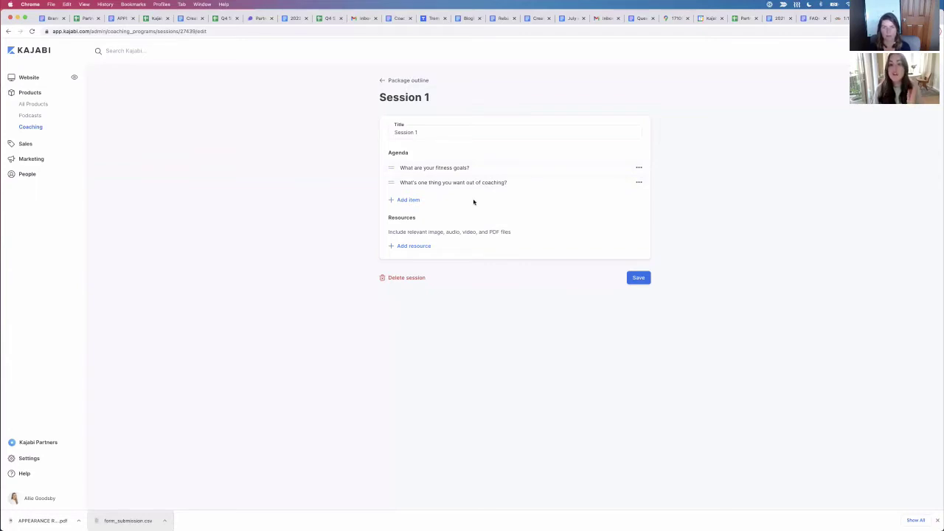
# Step: Dismiss the resource upload without attaching a file and save Session 1's two agenda items
pyautogui.click(418, 247)
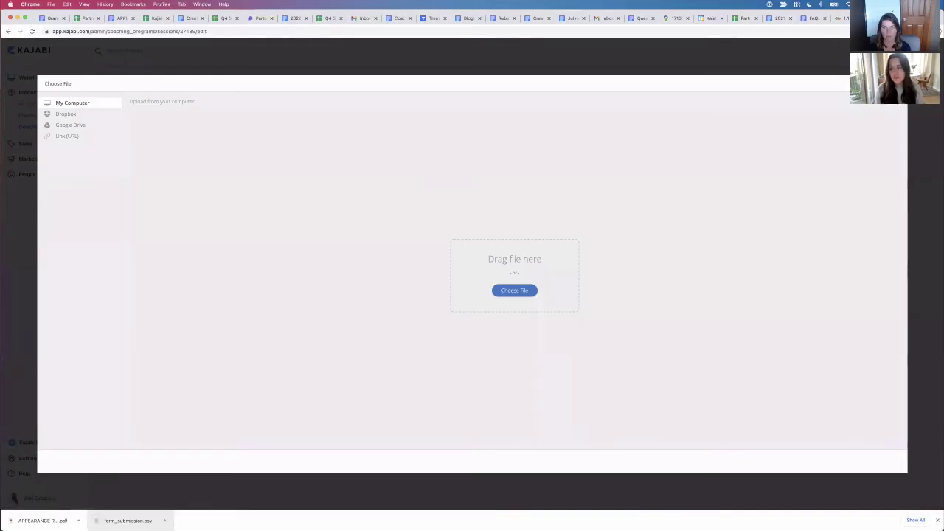
pyautogui.press('Escape')
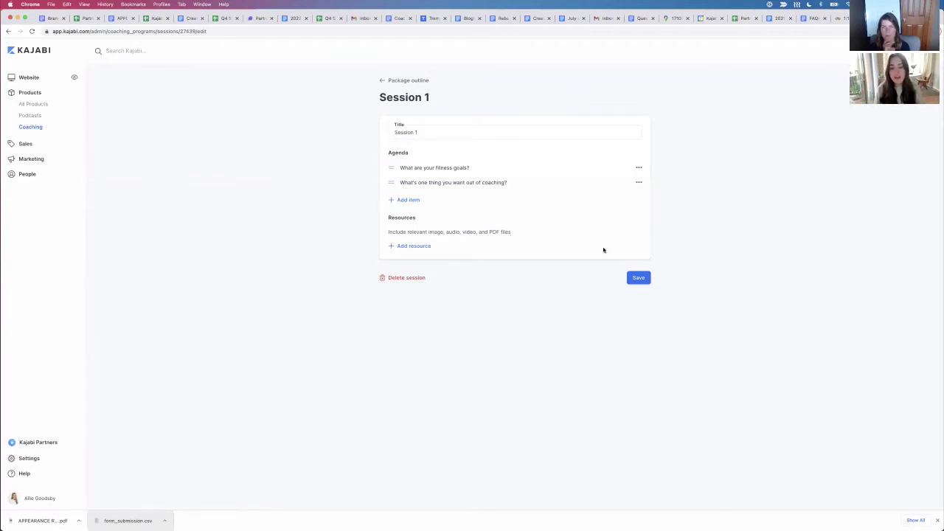
pyautogui.click(638, 278)
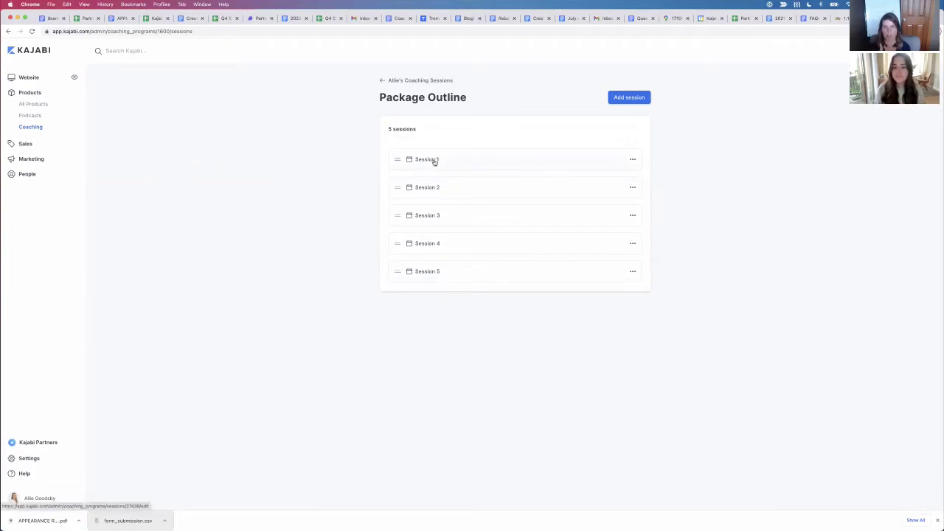
# Step: Reopen Session 1, return to Allie's Coaching Sessions, and open its client-facing preview
pyautogui.click(612, 167)
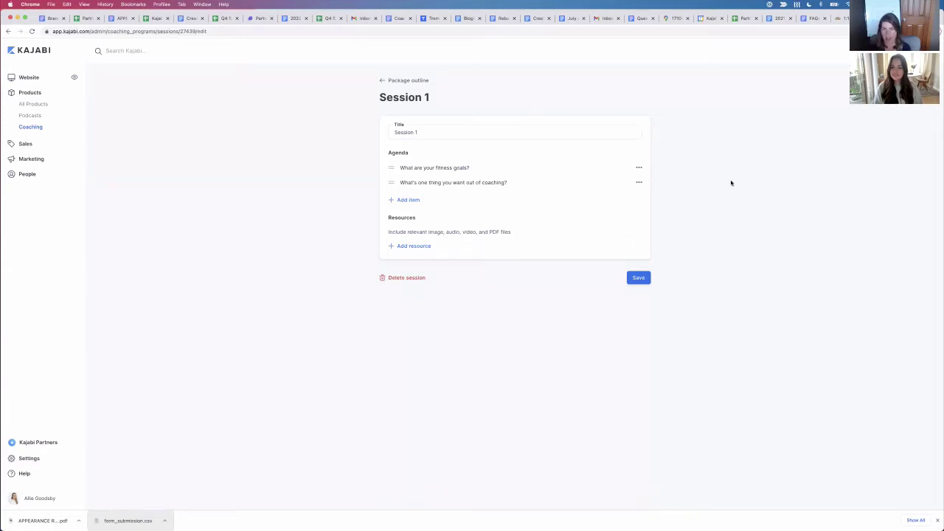
pyautogui.click(418, 82)
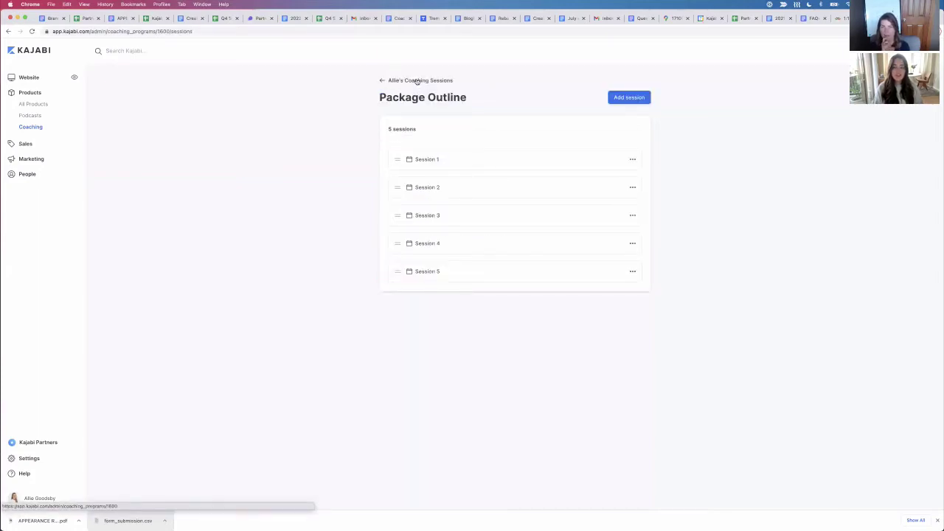
pyautogui.click(417, 81)
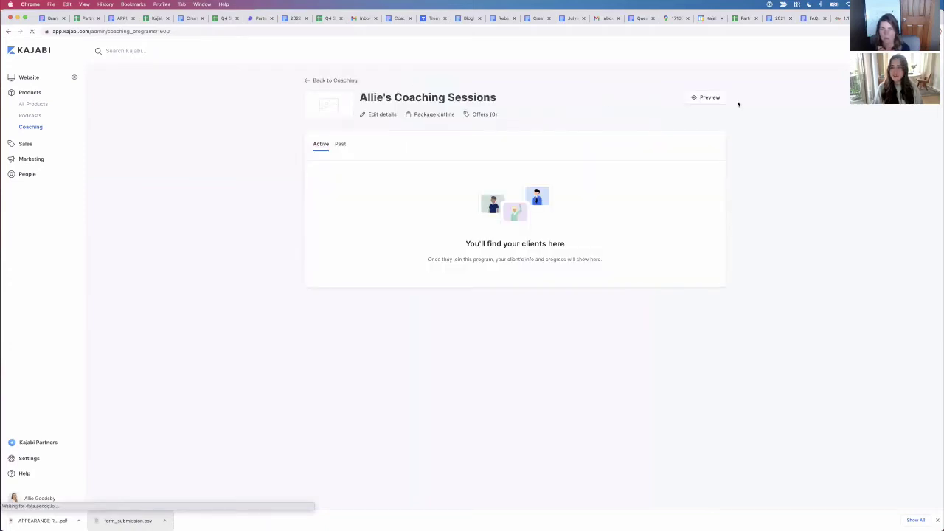
pyautogui.click(715, 99)
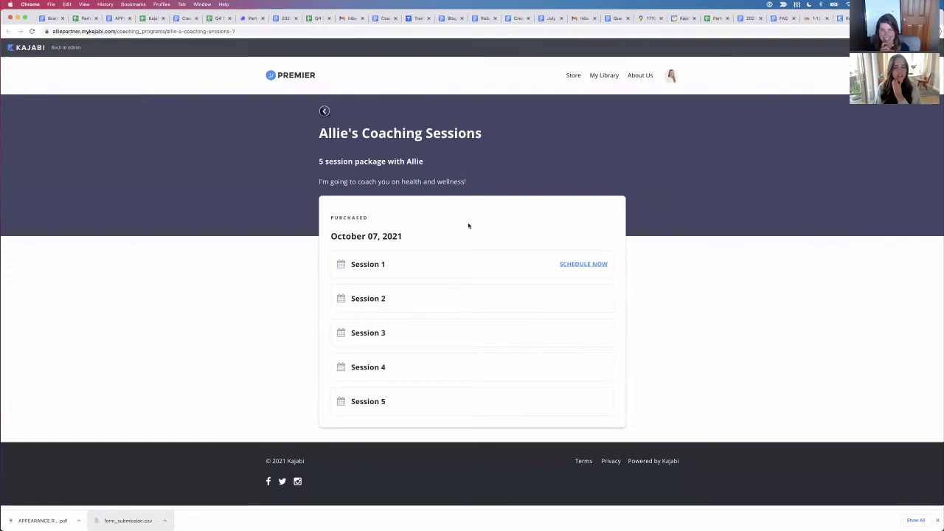
# Step: Highlight the package subtitle and description in the preview, then open Session 1's client view
pyautogui.click(839, 18)
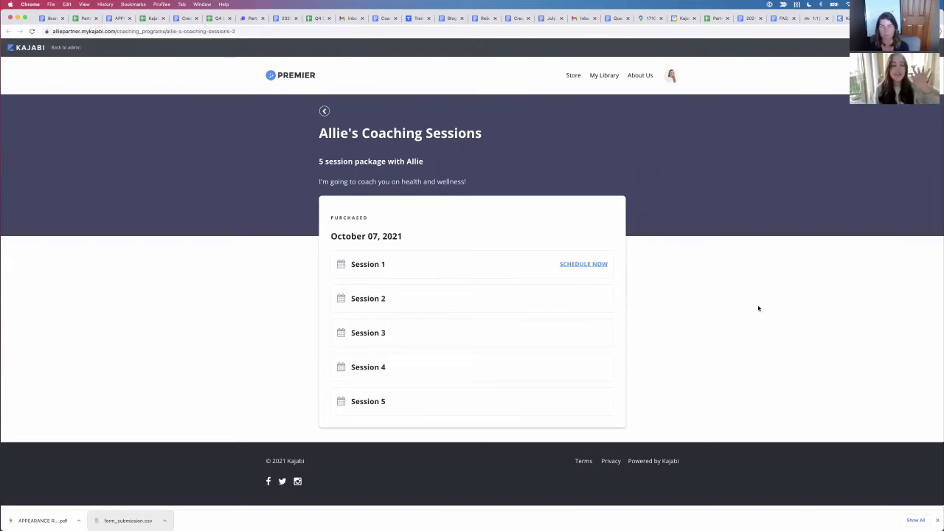
pyautogui.tripleClick(339, 162)
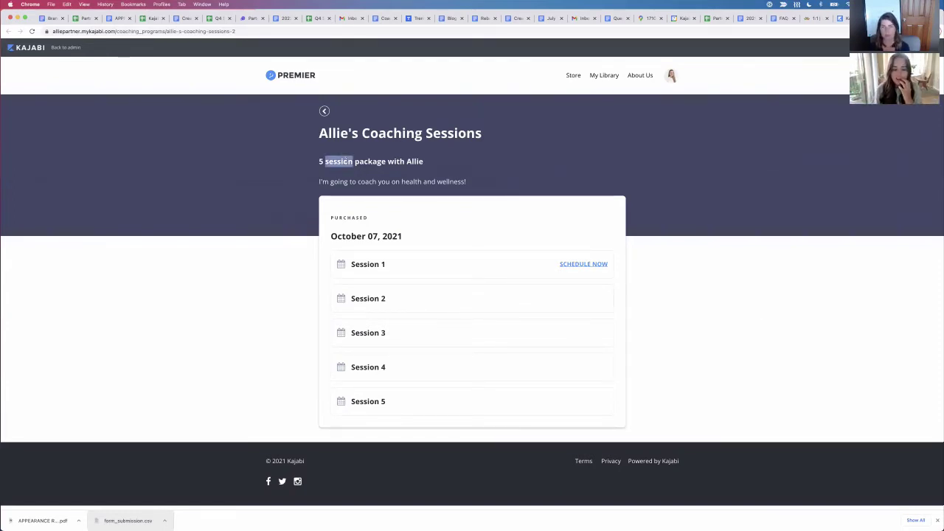
pyautogui.tripleClick(308, 183)
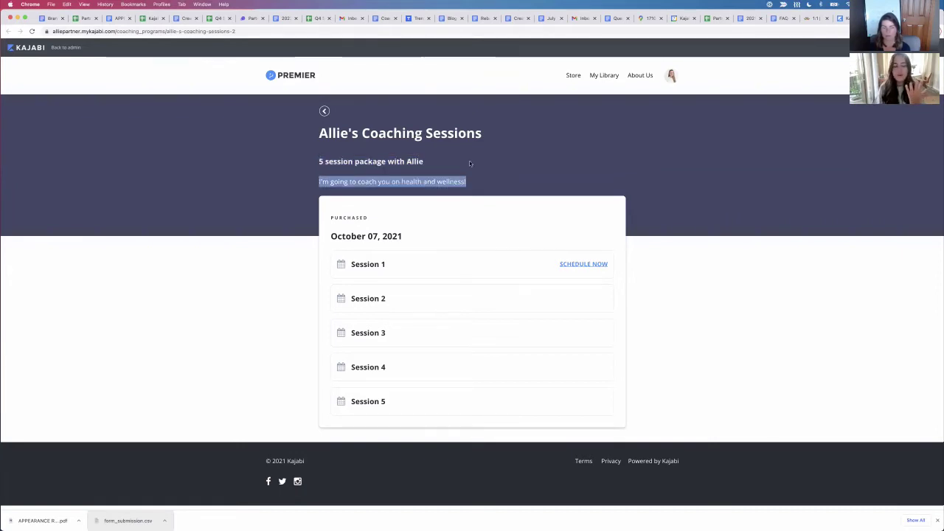
pyautogui.click(462, 182)
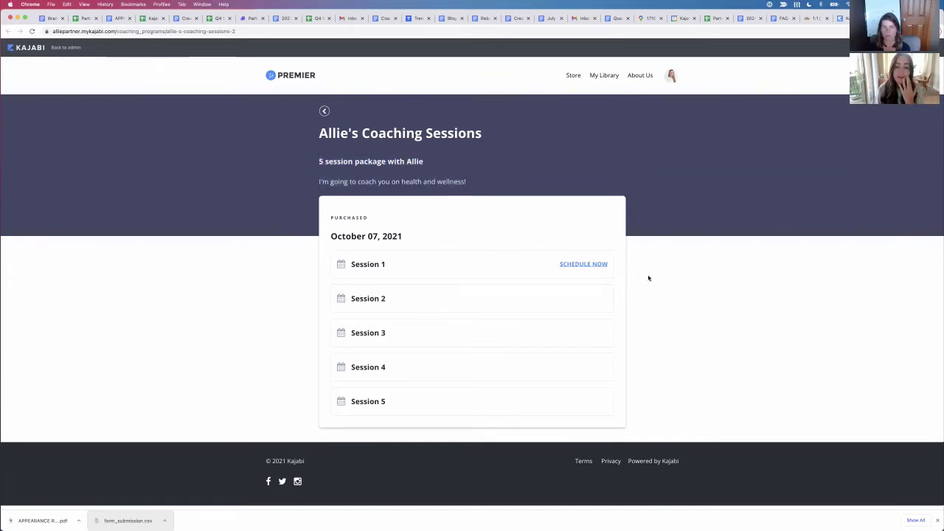
pyautogui.click(414, 263)
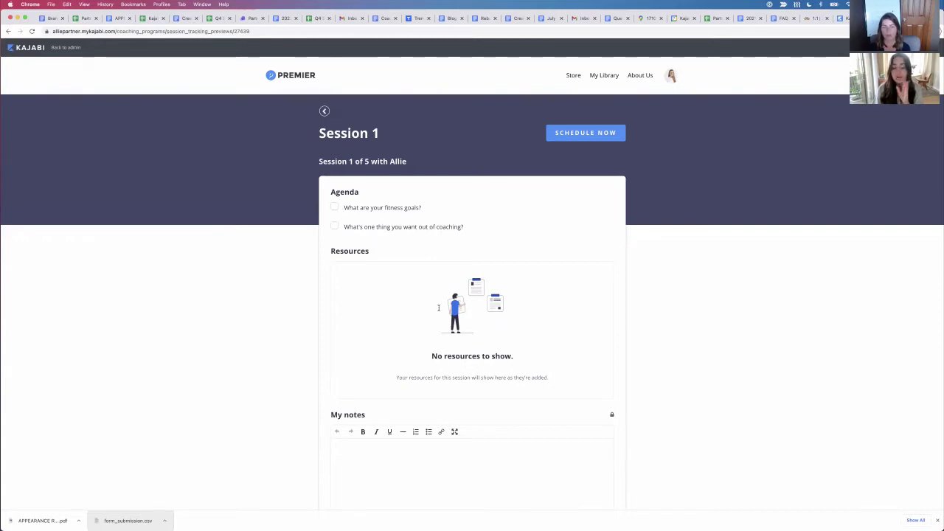
pyautogui.scroll(-4, 500, 376)
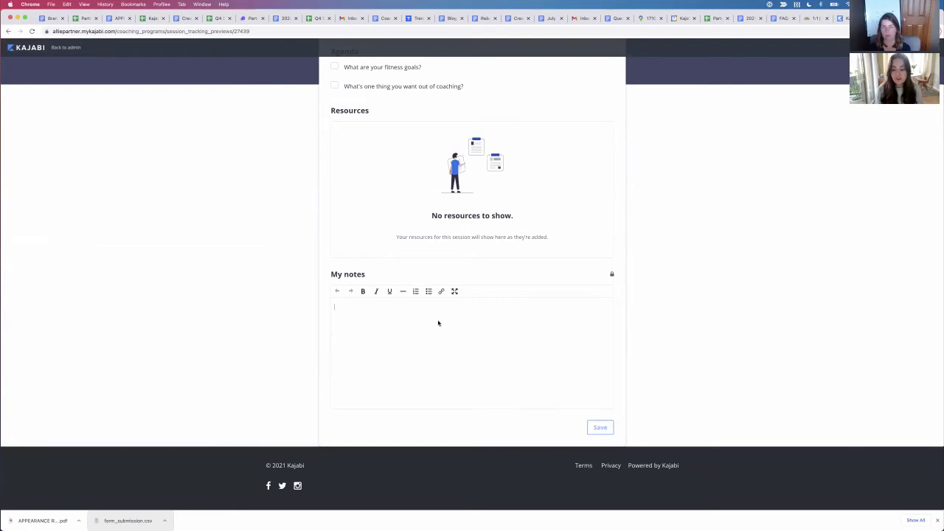
pyautogui.scroll(4, 548, 342)
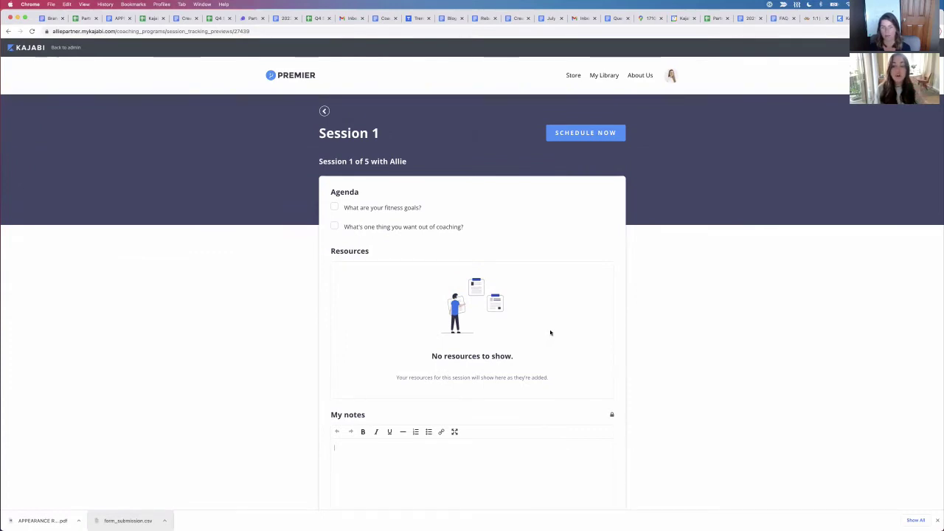
pyautogui.scroll(-1, 542, 343)
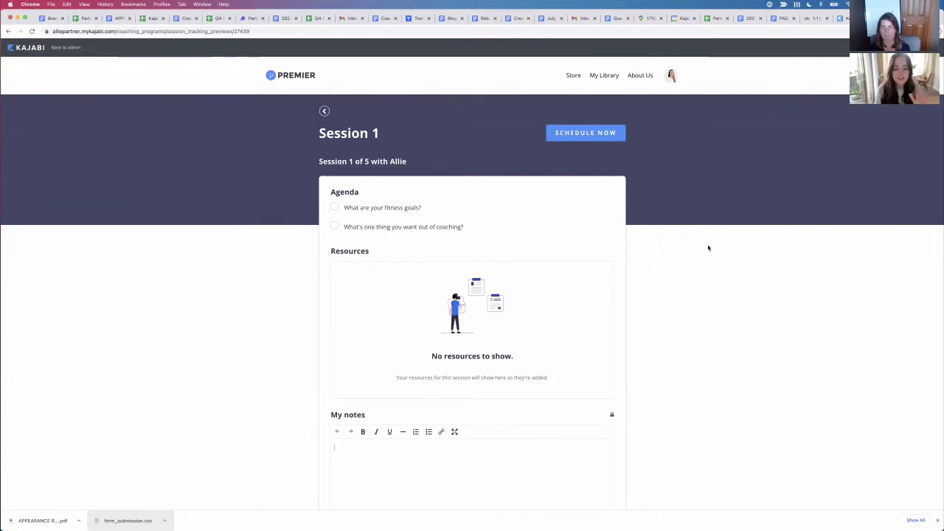
pyautogui.scroll(-4, 708, 248)
pyautogui.scroll(2, 708, 246)
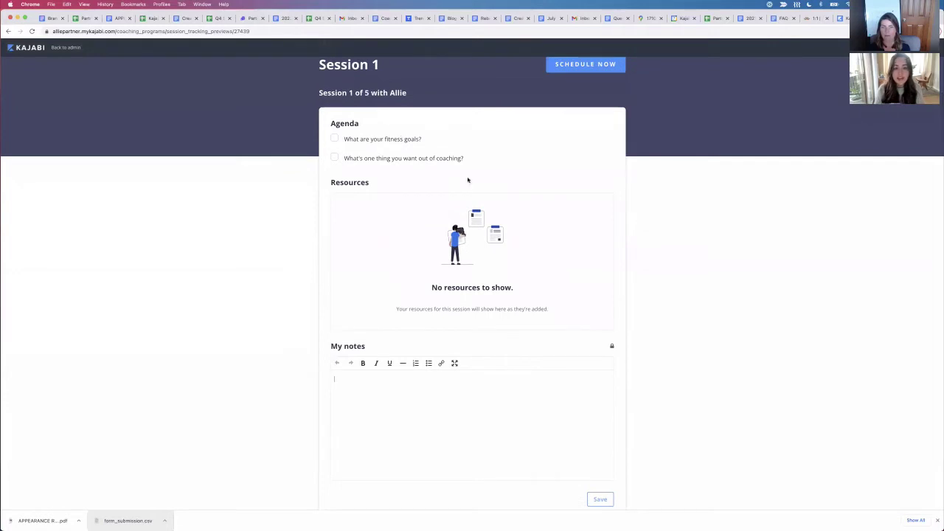
pyautogui.scroll(2, 519, 194)
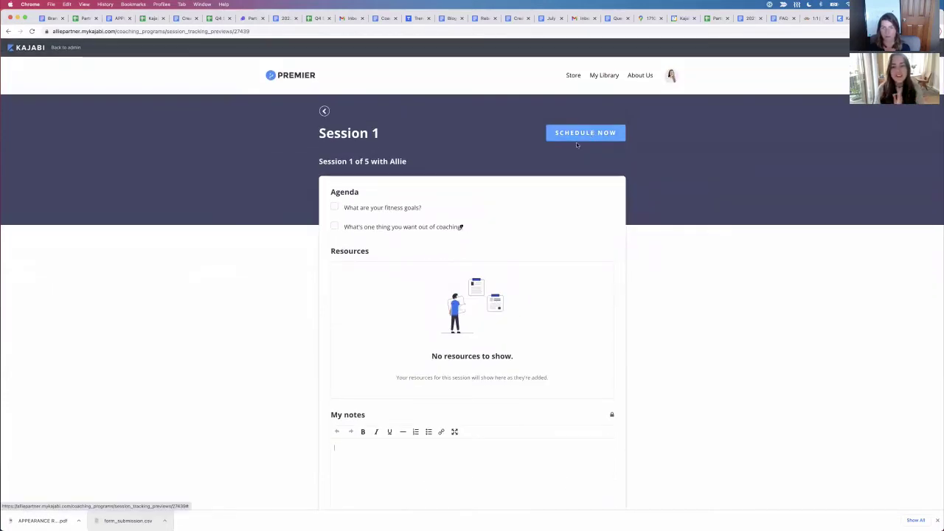
pyautogui.click(325, 112)
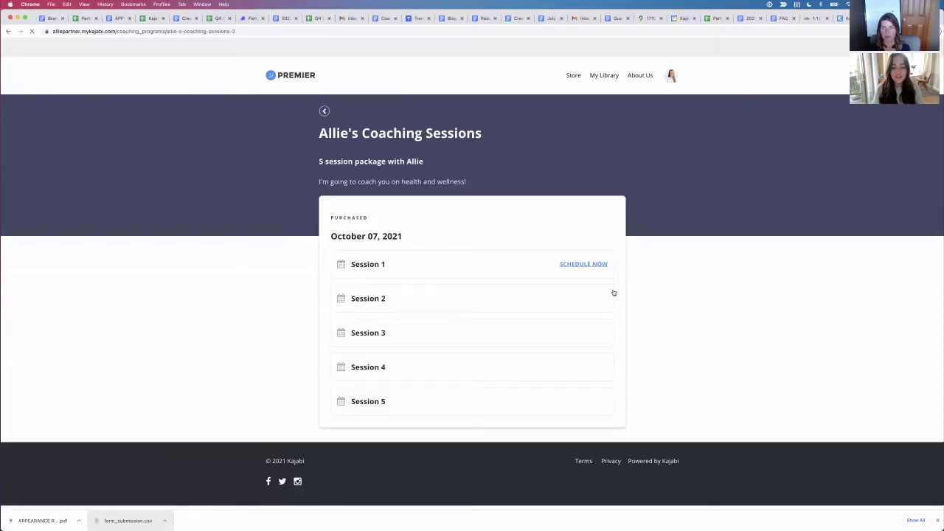
pyautogui.click(592, 265)
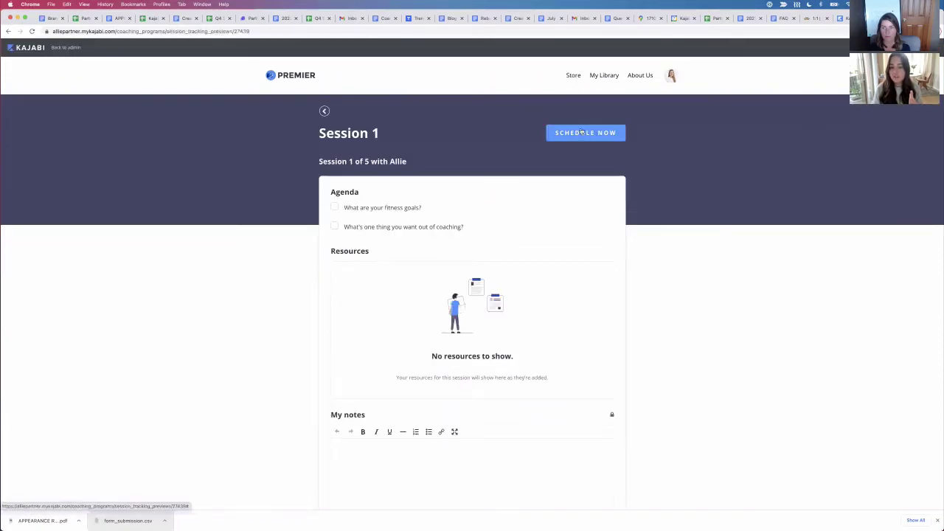
# Step: Open Session 1's Calendly scheduler, pick Tuesday October 12, then close the popup
pyautogui.click(580, 135)
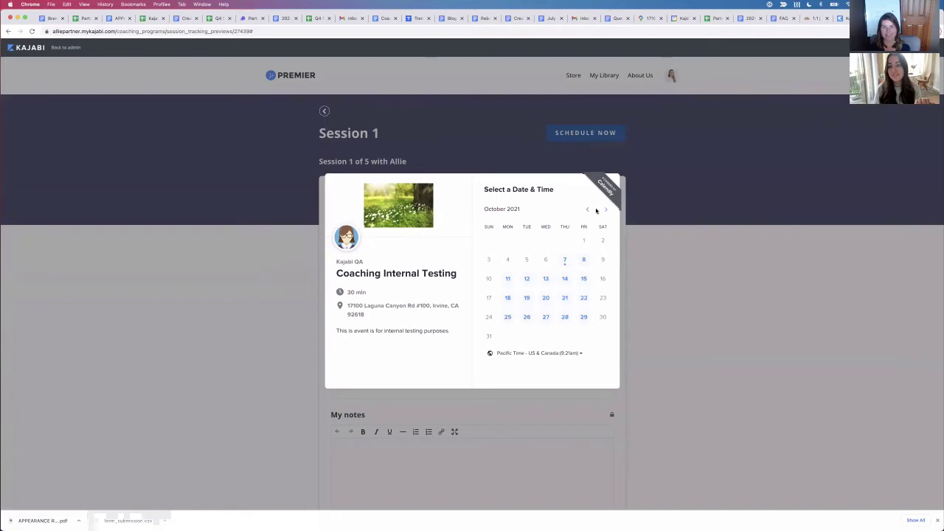
pyautogui.click(527, 278)
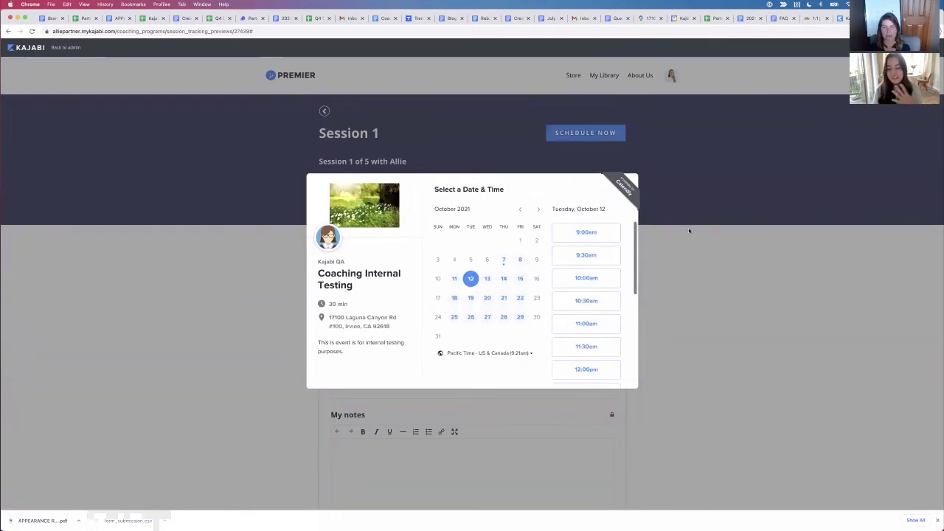
pyautogui.click(648, 191)
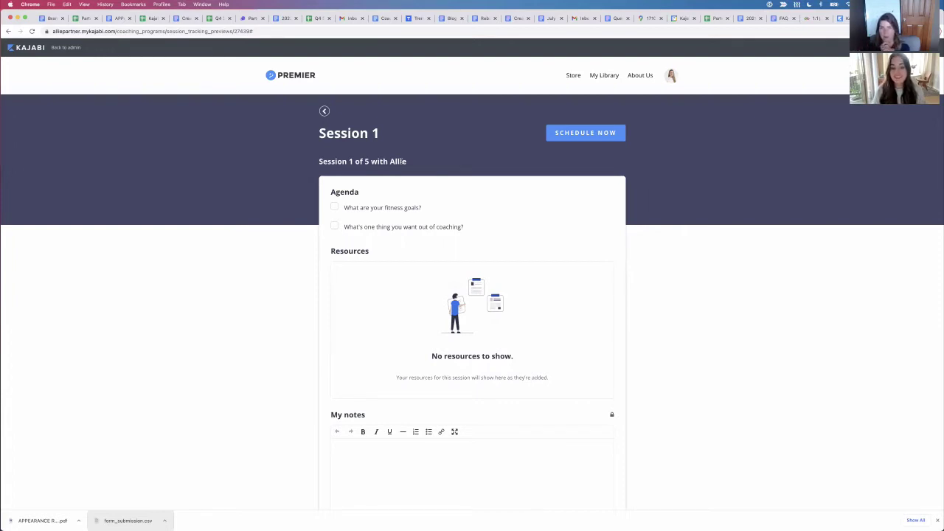
# Step: Scroll through the Session 1 page and go back to the package's five-session list
pyautogui.scroll(-2, 400, 162)
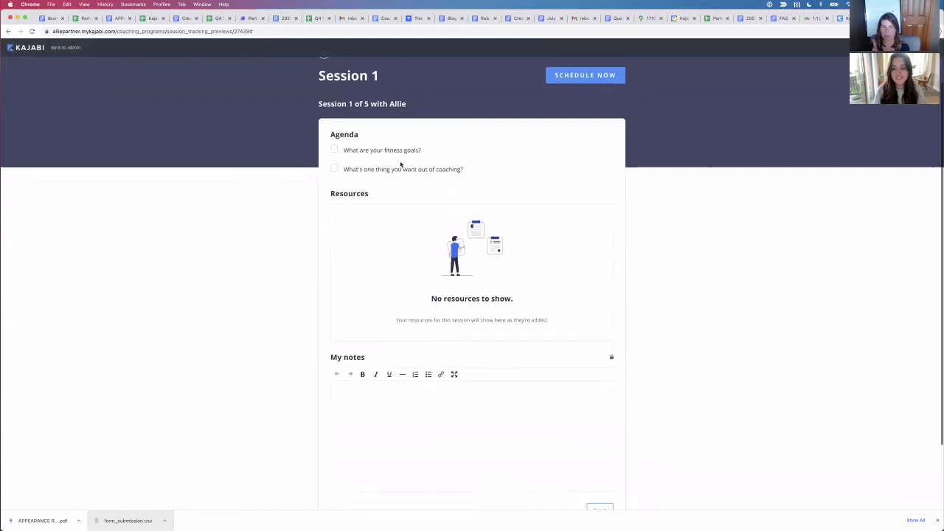
pyautogui.scroll(-1, 400, 162)
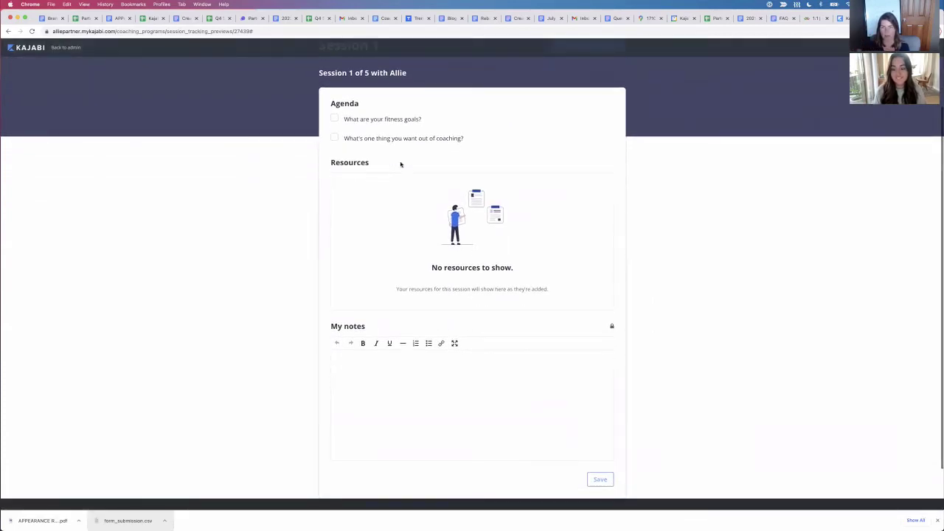
pyautogui.scroll(3, 344, 122)
pyautogui.click(324, 112)
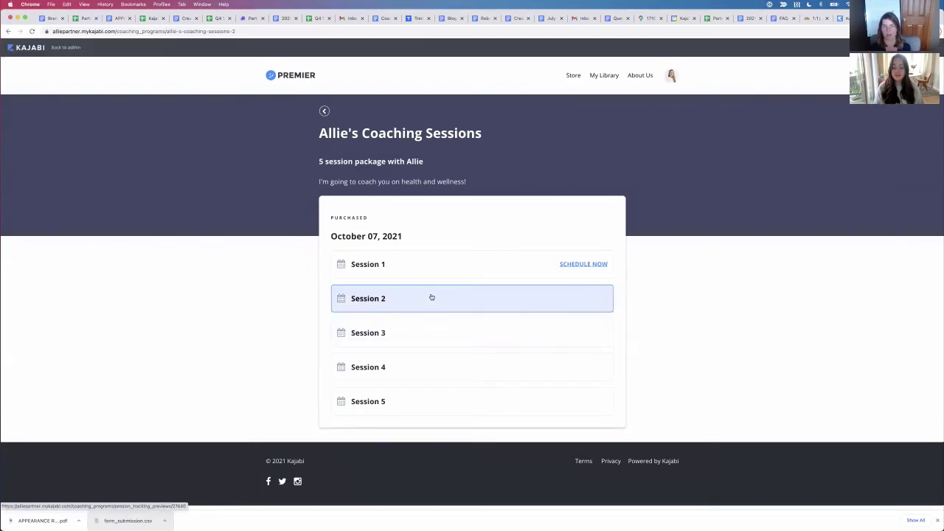
# Step: Check Session 2's scheduling calendar, then open Offers (0) on the Allie's Coaching Sessions admin page
pyautogui.click(376, 297)
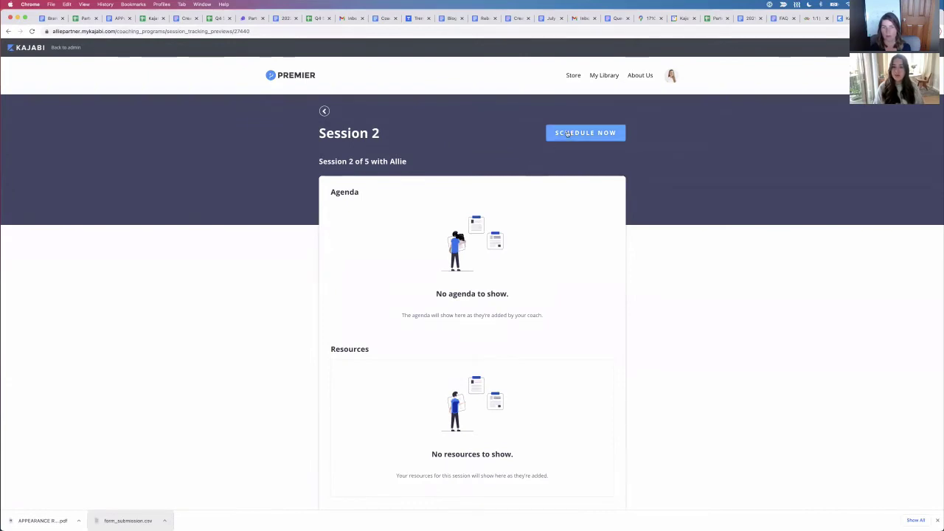
pyautogui.click(567, 133)
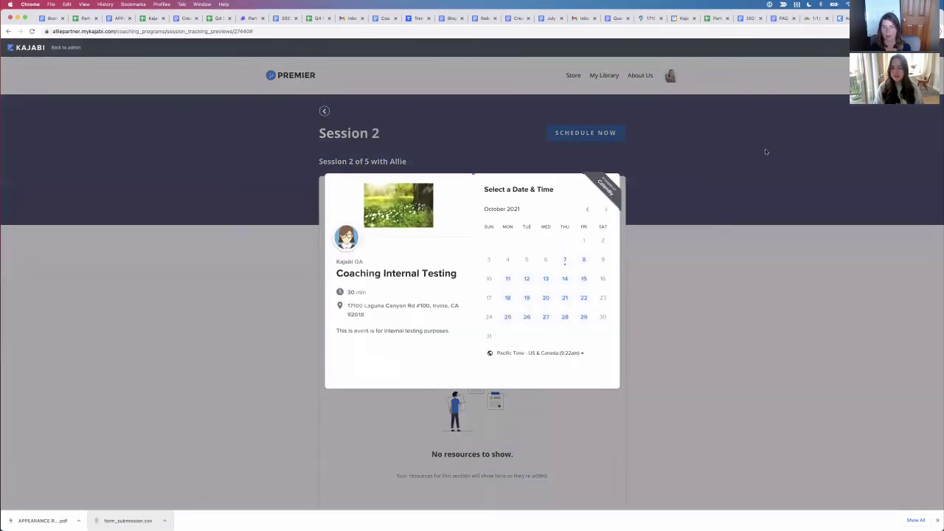
pyautogui.click(659, 141)
pyautogui.click(324, 111)
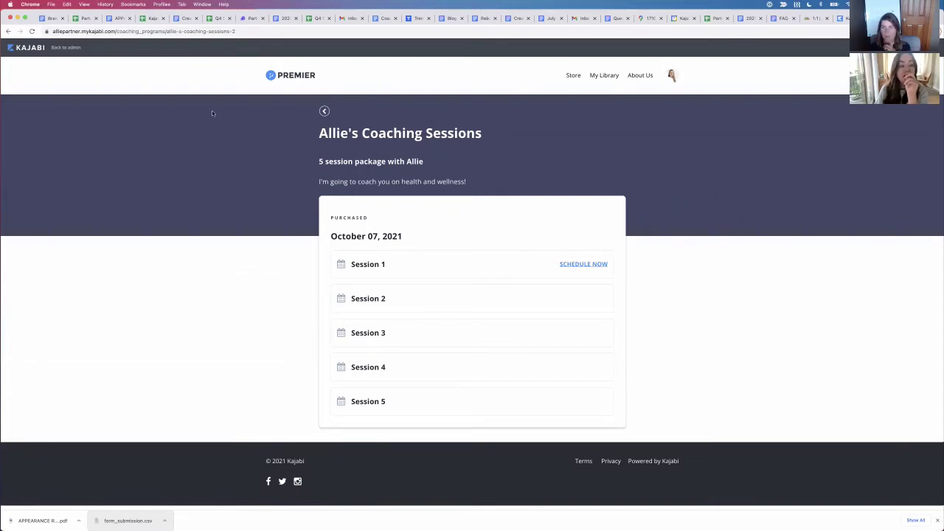
pyautogui.click(845, 20)
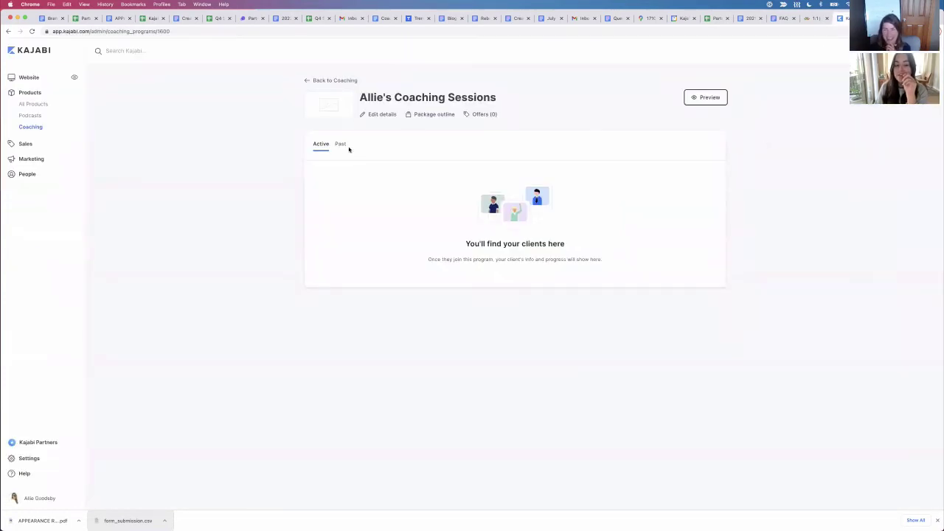
pyautogui.click(497, 114)
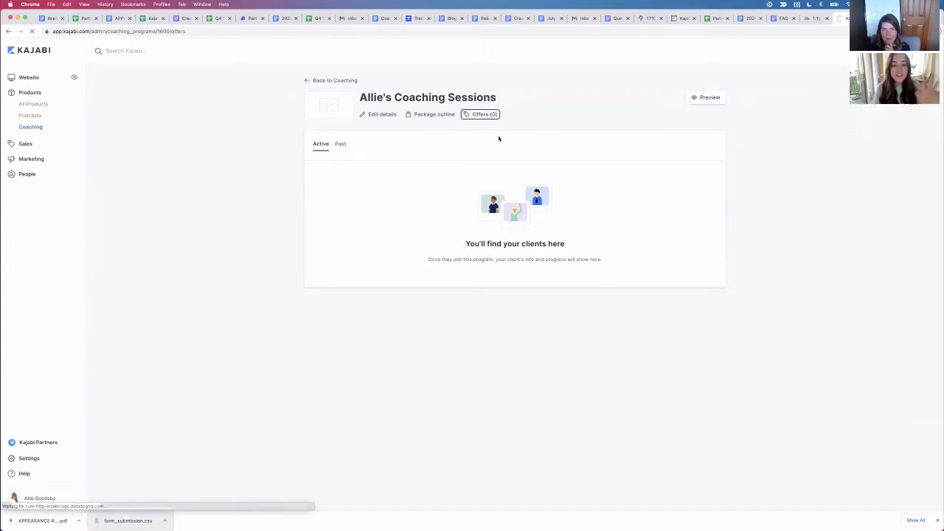
# Step: Create a new offer titled 'My First Offer', save it, and return to all offers
pyautogui.click(514, 250)
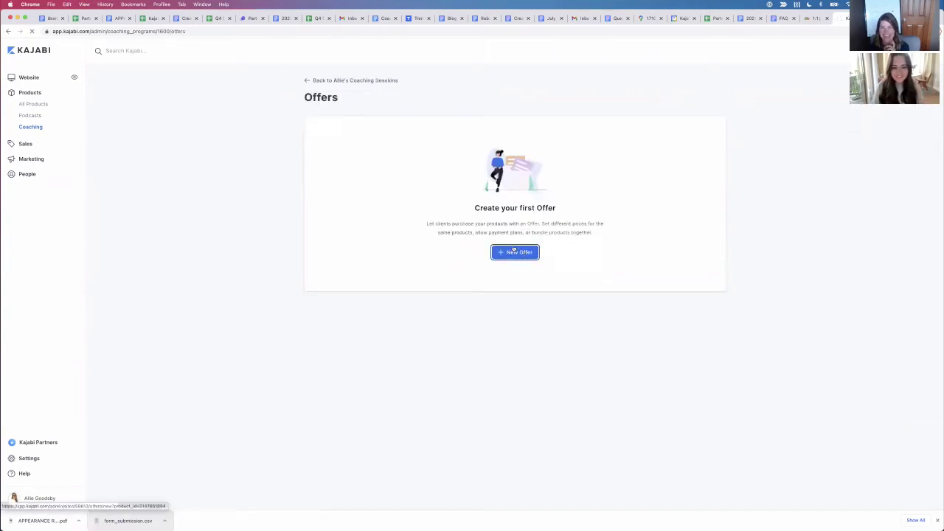
pyautogui.click(516, 140)
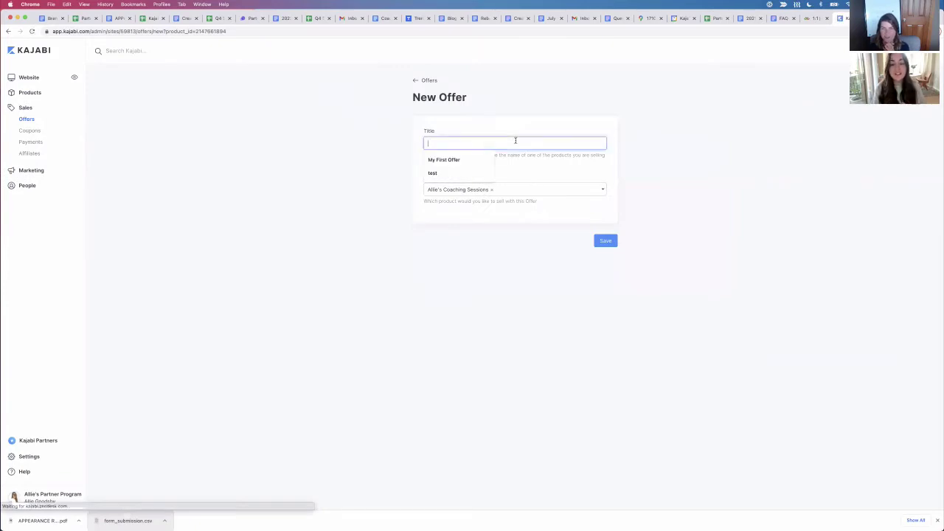
pyautogui.click(677, 114)
pyautogui.click(479, 143)
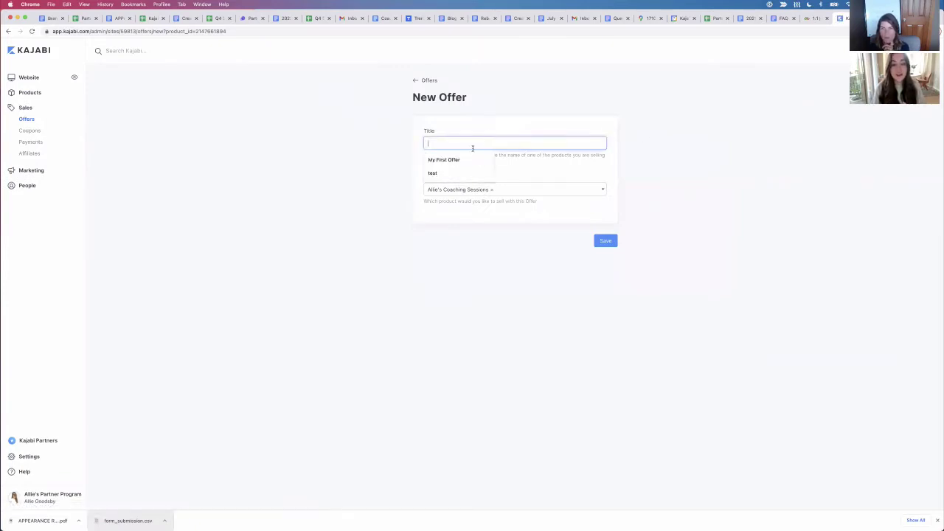
pyautogui.click(446, 159)
pyautogui.click(612, 242)
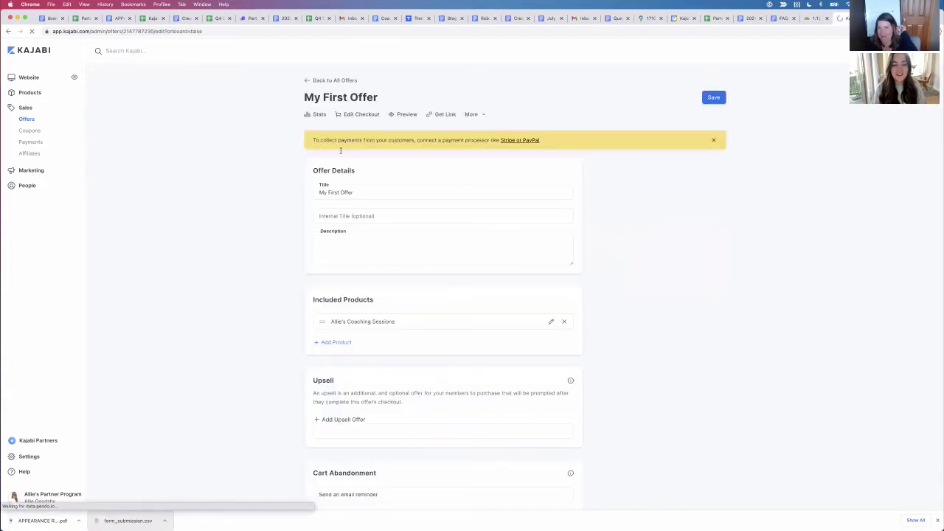
pyautogui.click(714, 98)
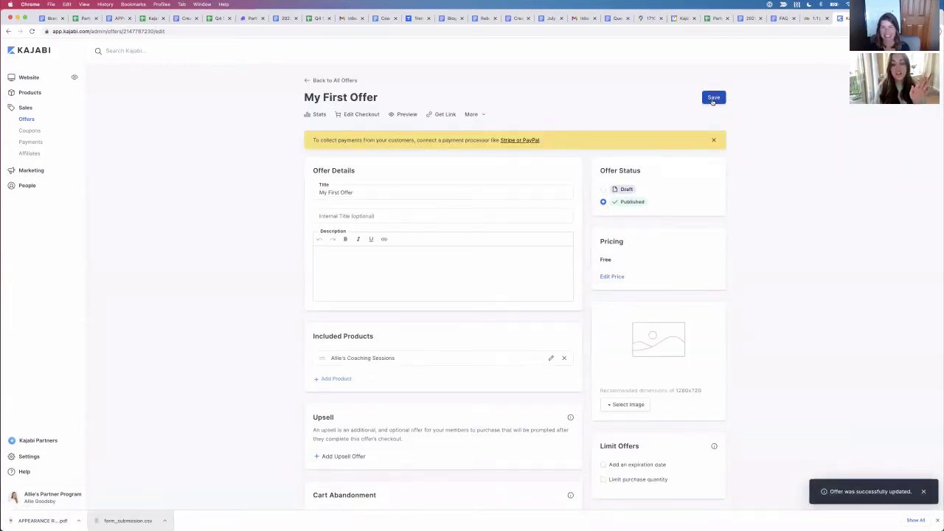
pyautogui.click(334, 82)
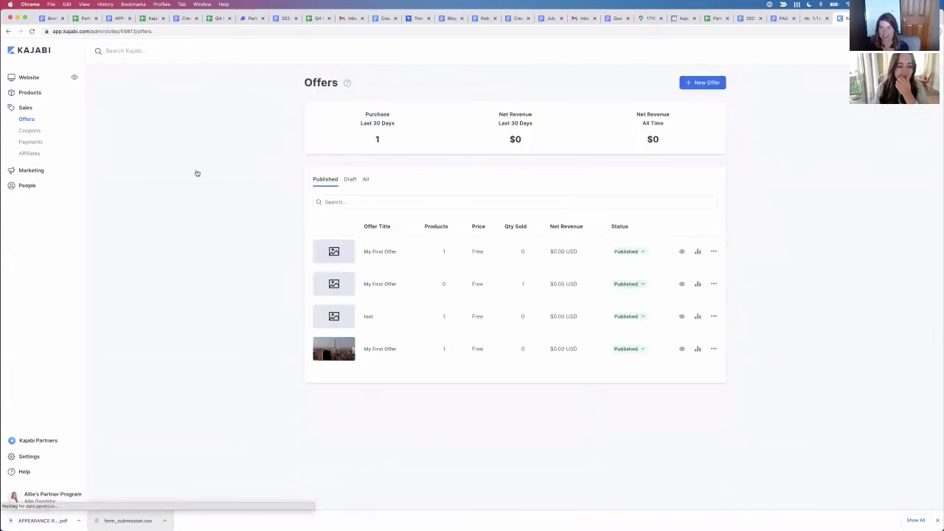
# Step: Navigate to the Offers of Allie's Coaching Sessions under Products > Coaching > Programs
pyautogui.click(30, 92)
pyautogui.click(27, 126)
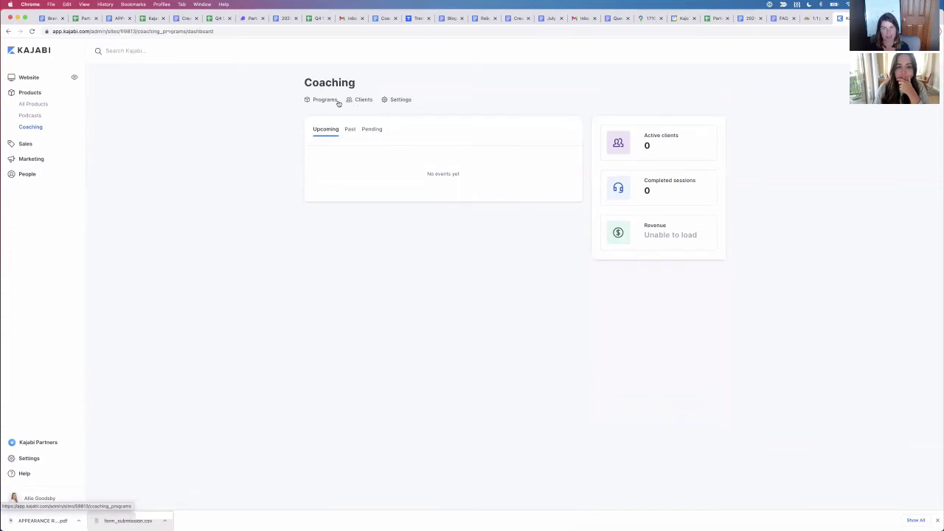
pyautogui.click(331, 103)
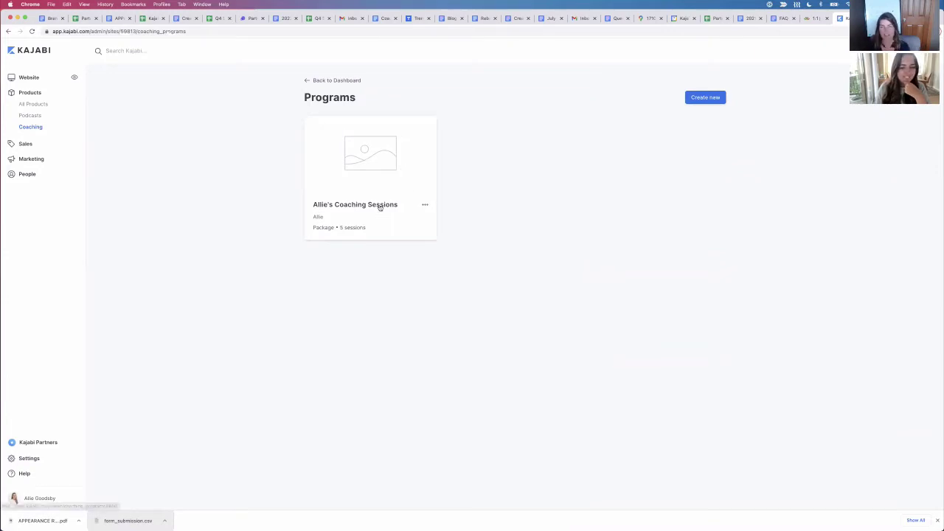
pyautogui.click(413, 206)
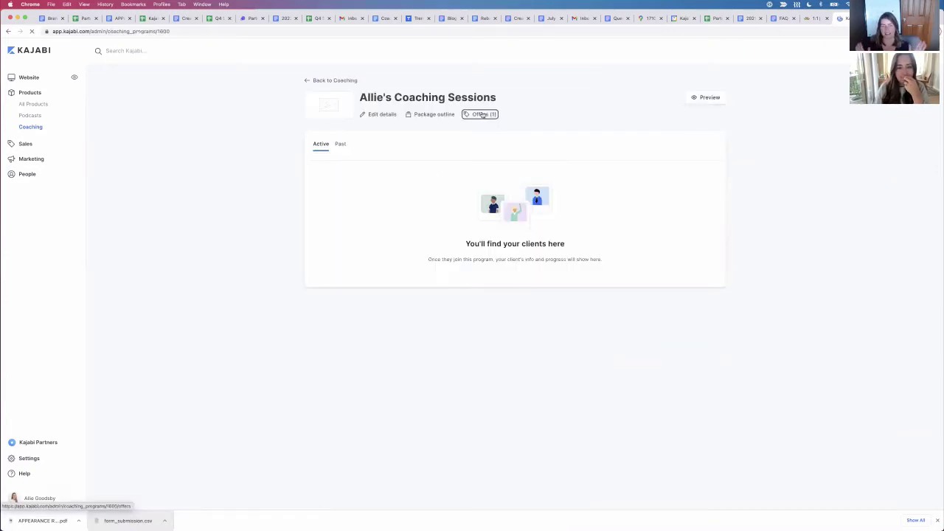
pyautogui.click(482, 115)
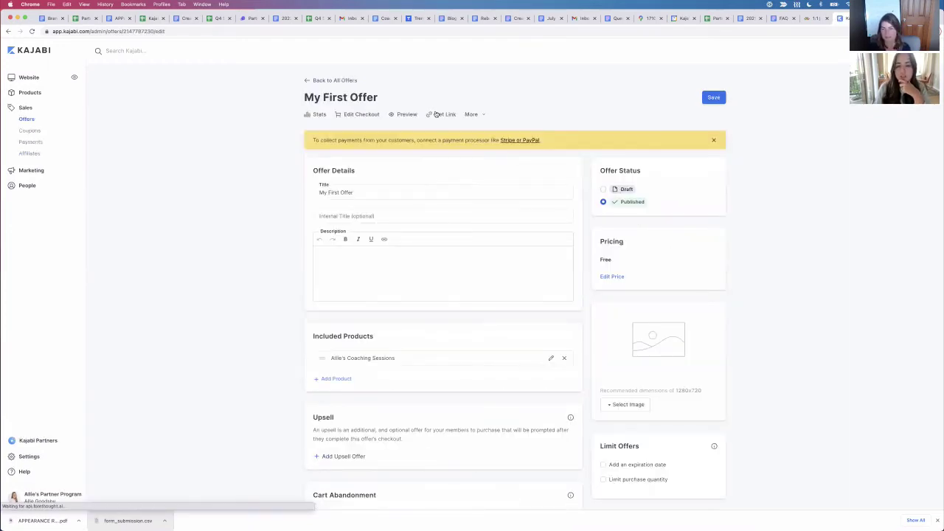
# Step: Copy My First Offer's purchase link and paste it into a new browser tab
pyautogui.click(439, 114)
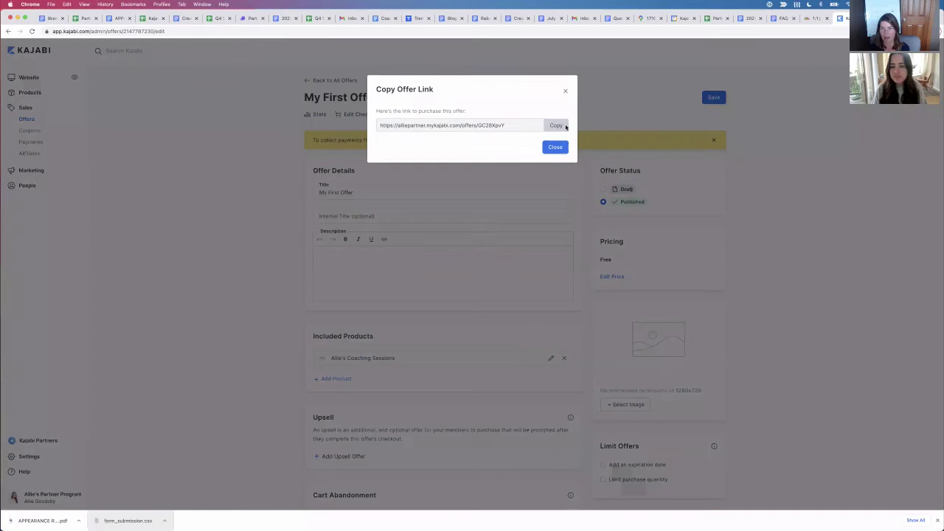
pyautogui.click(556, 126)
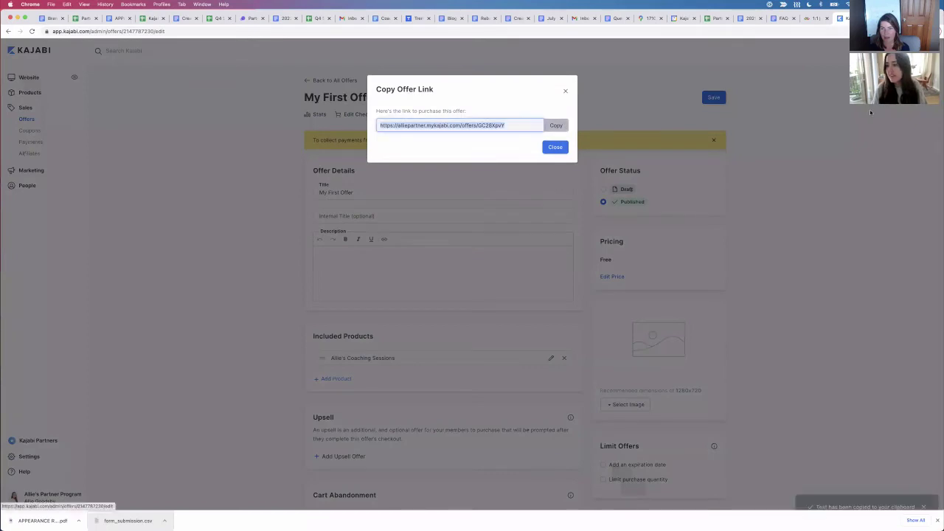
pyautogui.press('super+t')
pyautogui.press('super+v')
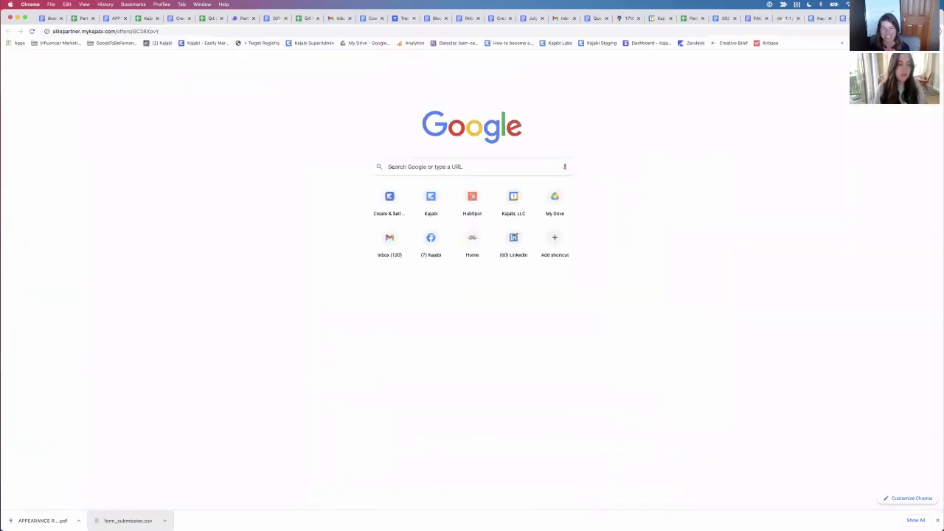
# Step: Load My First Offer's checkout page and try saved email addresses, leaving the field empty
pyautogui.press('Return')
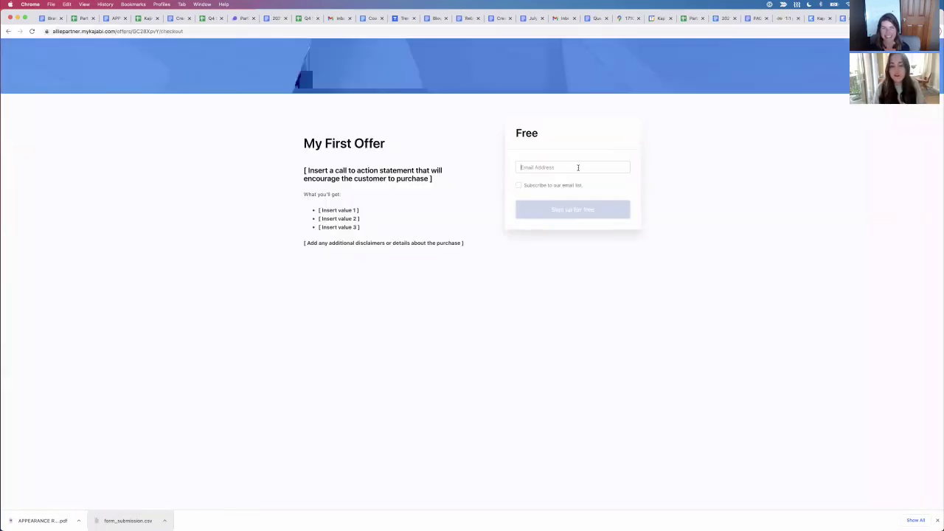
pyautogui.click(579, 167)
pyautogui.click(566, 197)
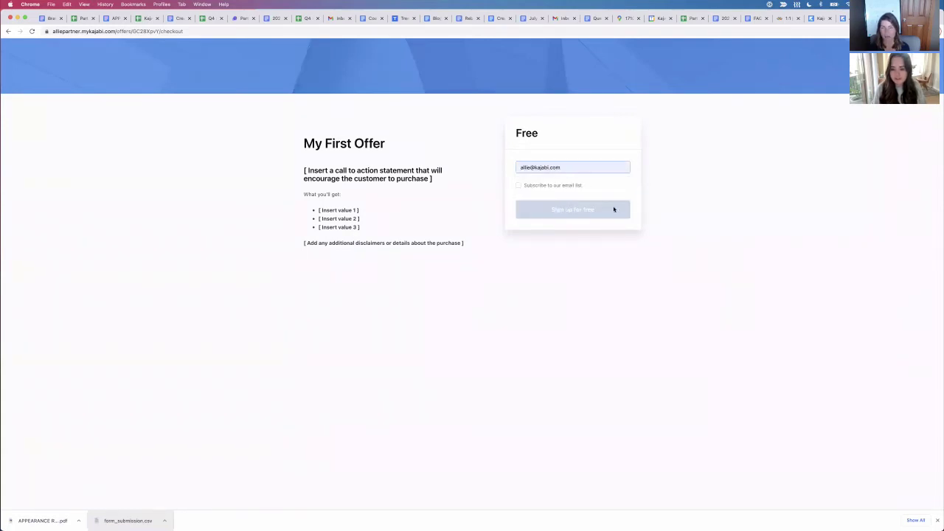
pyautogui.click(575, 165)
pyautogui.press('BackSpace')
pyautogui.press('BackSpace')
pyautogui.press('BackSpace')
pyautogui.press('BackSpace')
pyautogui.press('BackSpace')
pyautogui.press('BackSpace')
pyautogui.press('BackSpace')
pyautogui.press('BackSpace')
pyautogui.press('BackSpace')
pyautogui.press('BackSpace')
pyautogui.press('BackSpace')
pyautogui.press('BackSpace')
pyautogui.press('BackSpace')
pyautogui.press('BackSpace')
pyautogui.press('BackSpace')
pyautogui.press('BackSpace')
pyautogui.write('a')
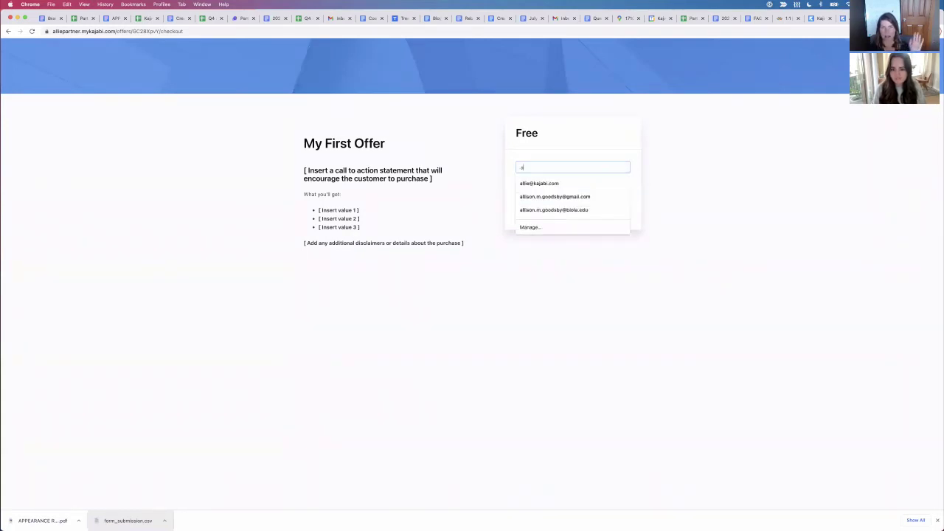
pyautogui.click(571, 199)
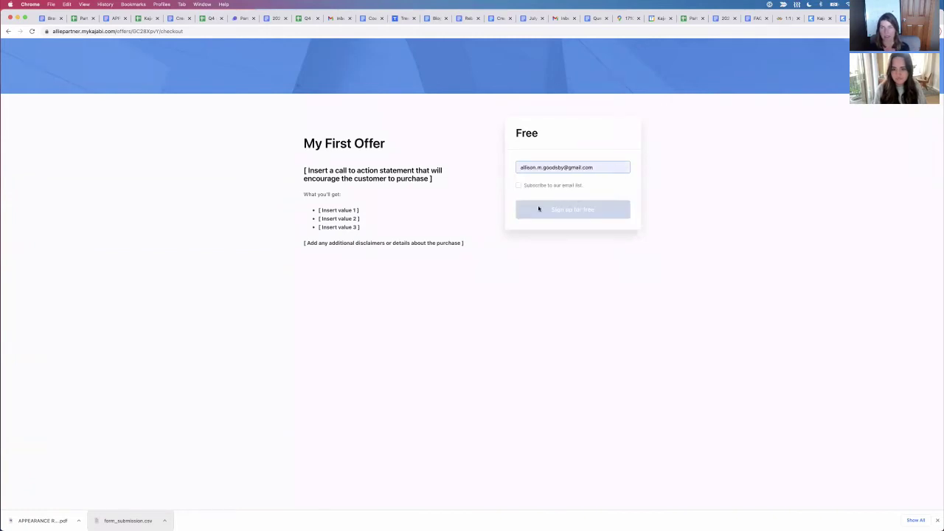
pyautogui.tripleClick(539, 167)
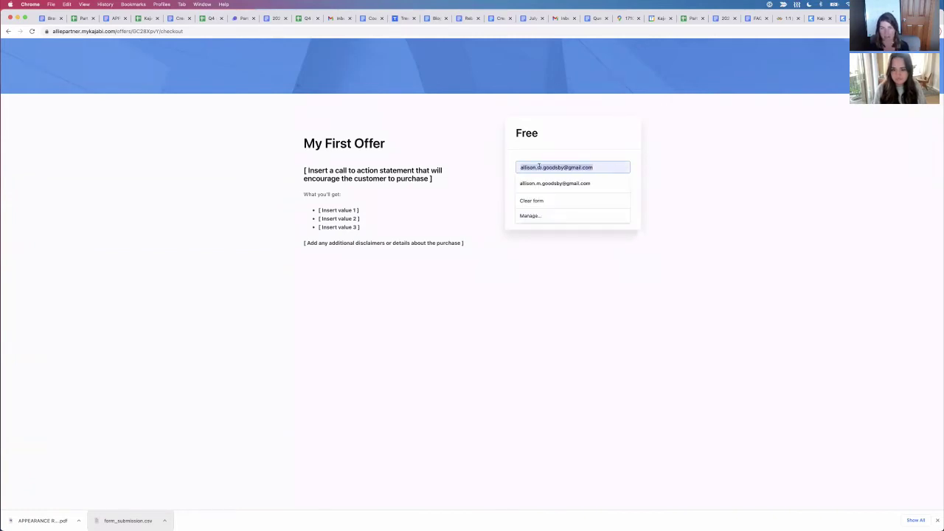
pyautogui.press('BackSpace')
pyautogui.click(714, 142)
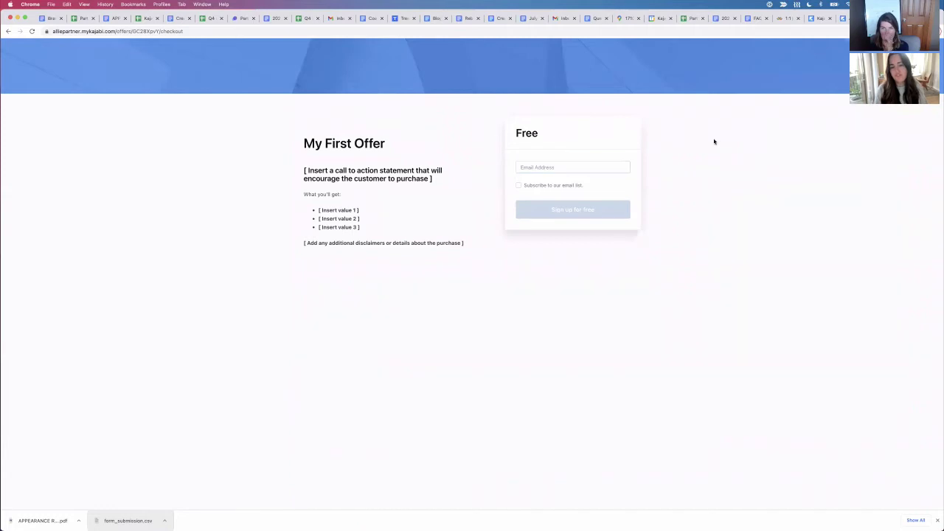
# Step: Switch back to My First Offer's edit page in the Kajabi admin
pyautogui.click(841, 17)
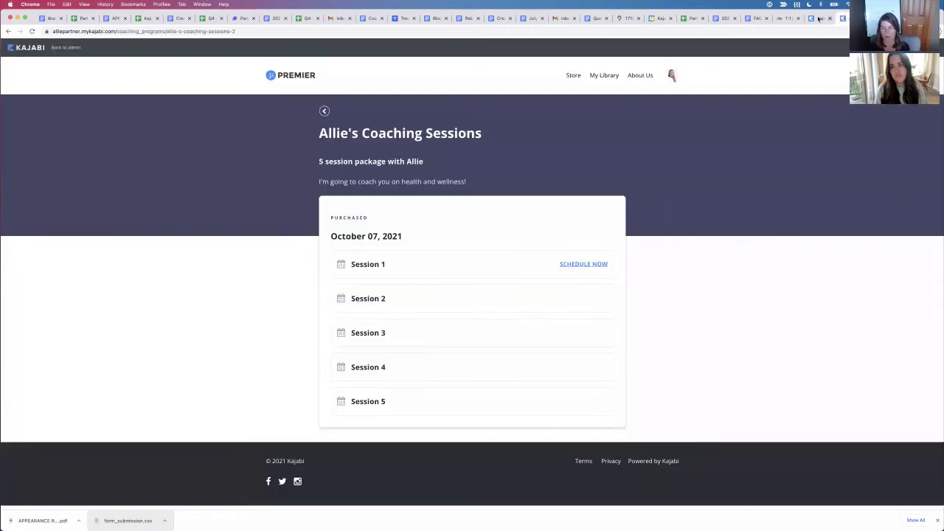
pyautogui.click(817, 18)
pyautogui.click(699, 189)
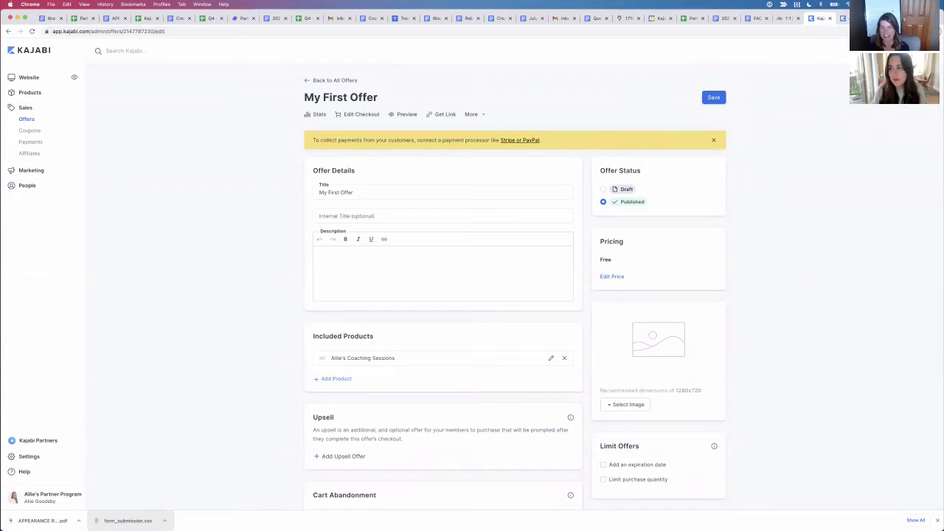
# Step: In an incognito window, load the offer's checkout and sign up a first customer for free
pyautogui.click(937, 31)
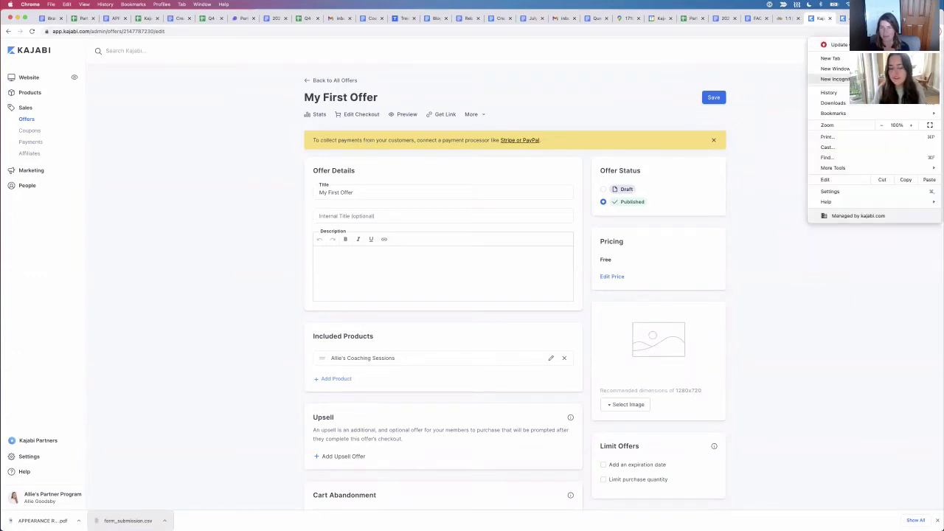
pyautogui.click(836, 78)
pyautogui.hotkey('ctrl', 'v')
pyautogui.press('Return')
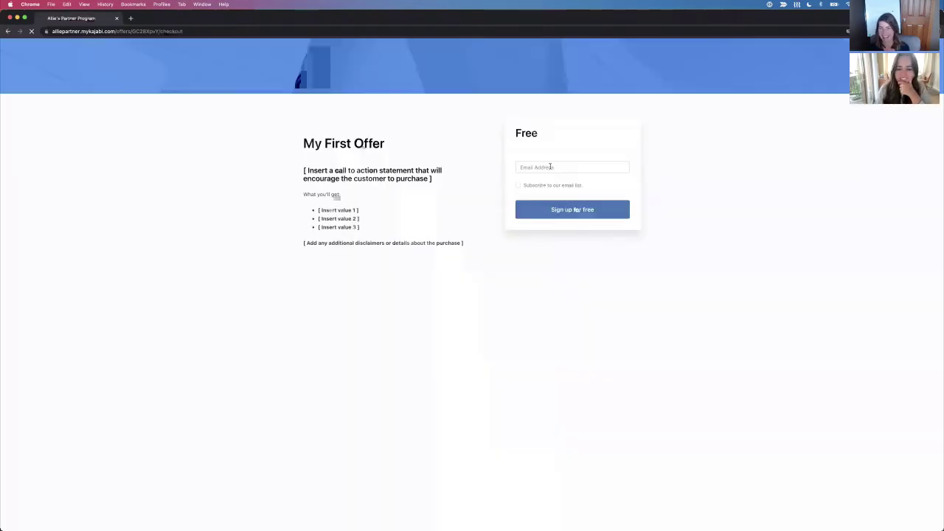
pyautogui.click(550, 167)
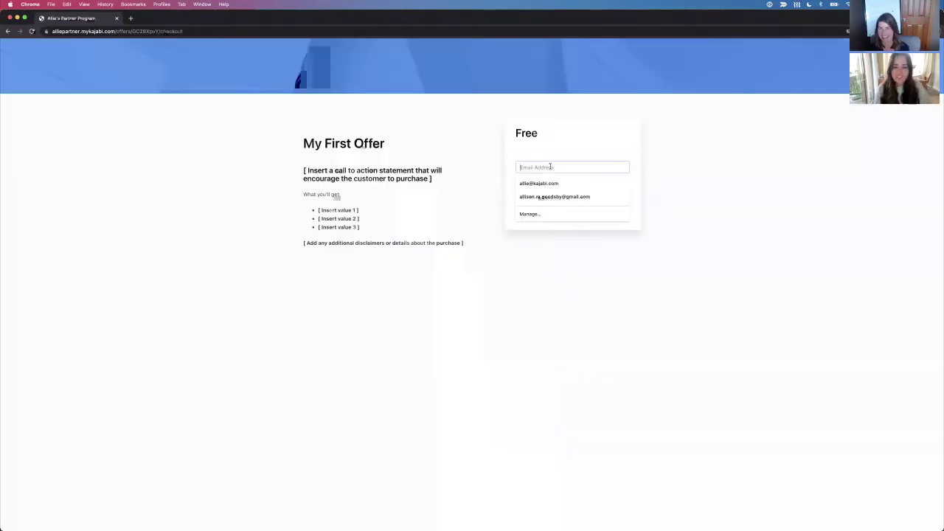
pyautogui.click(539, 183)
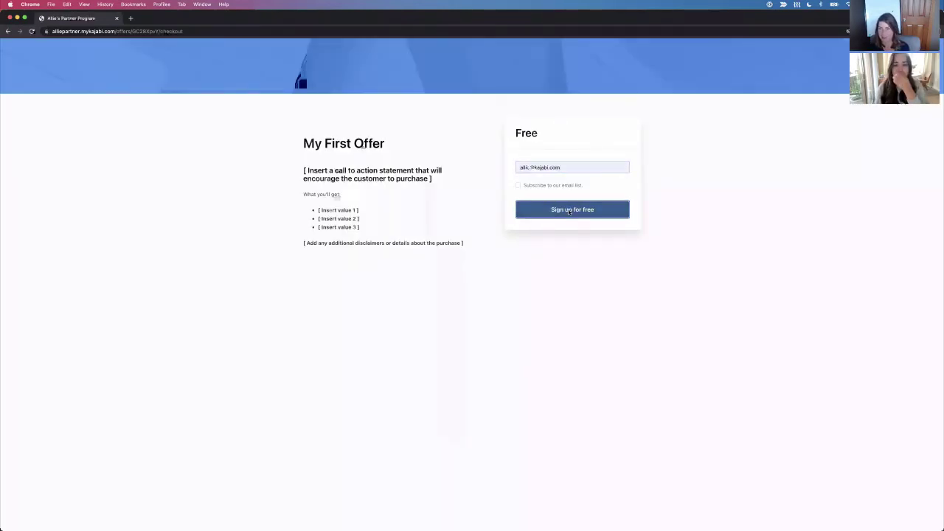
pyautogui.click(570, 211)
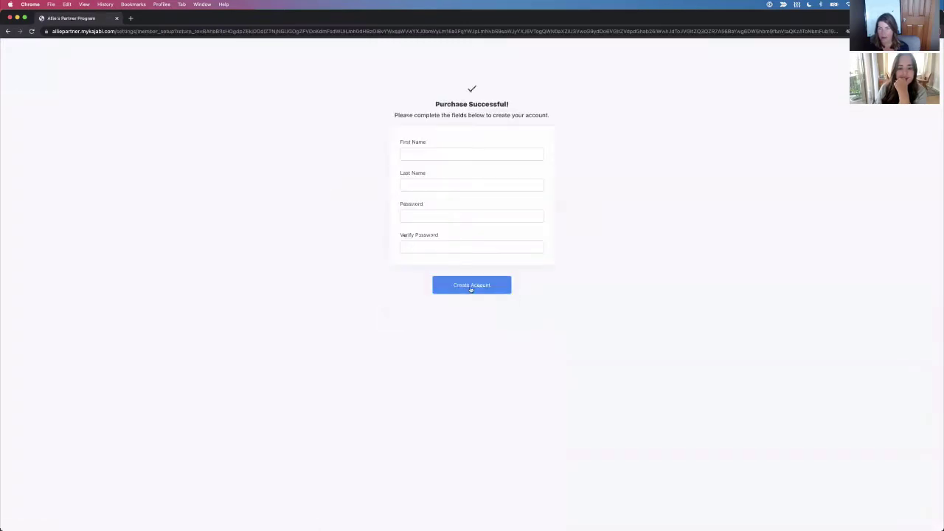
# Step: Open the account setup page and enter a first name, last name 'test' and a password
pyautogui.click(131, 18)
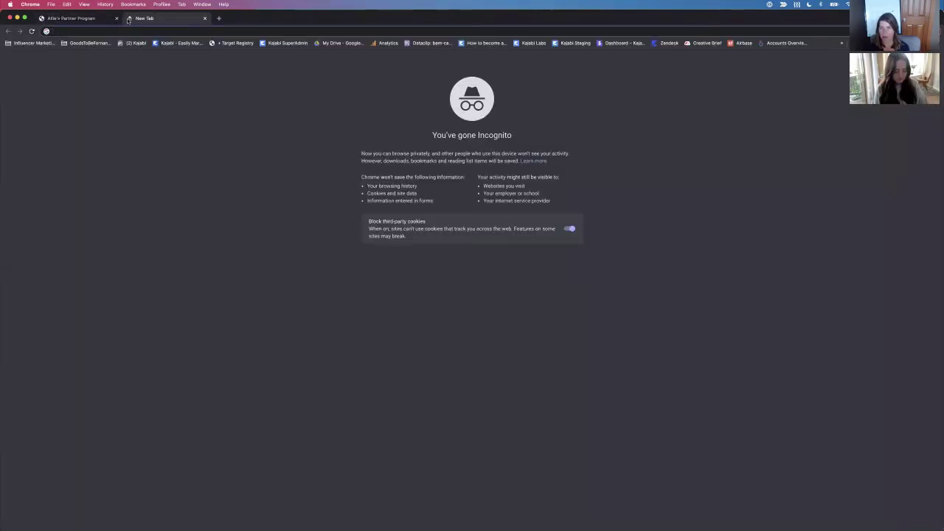
pyautogui.press('super+v')
pyautogui.press('Return')
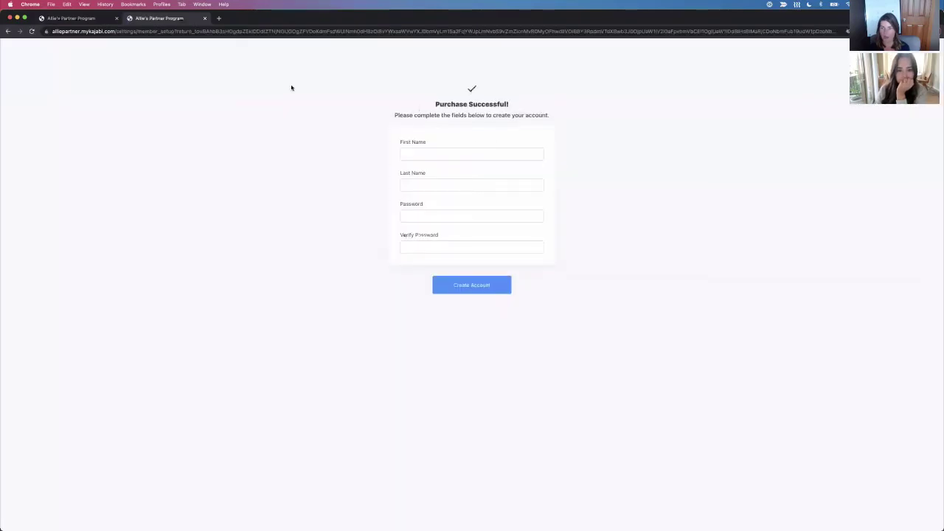
pyautogui.click(204, 18)
pyautogui.click(419, 153)
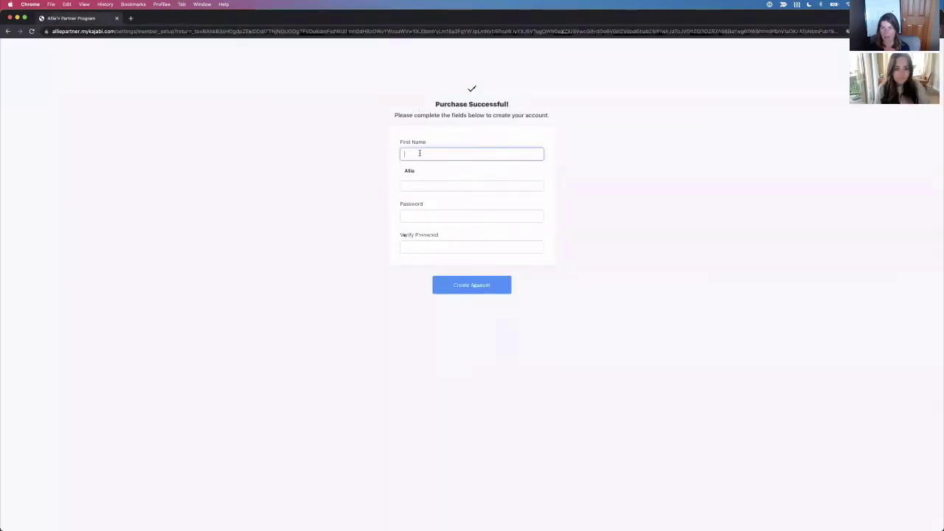
pyautogui.click(418, 171)
pyautogui.click(426, 184)
pyautogui.write('test')
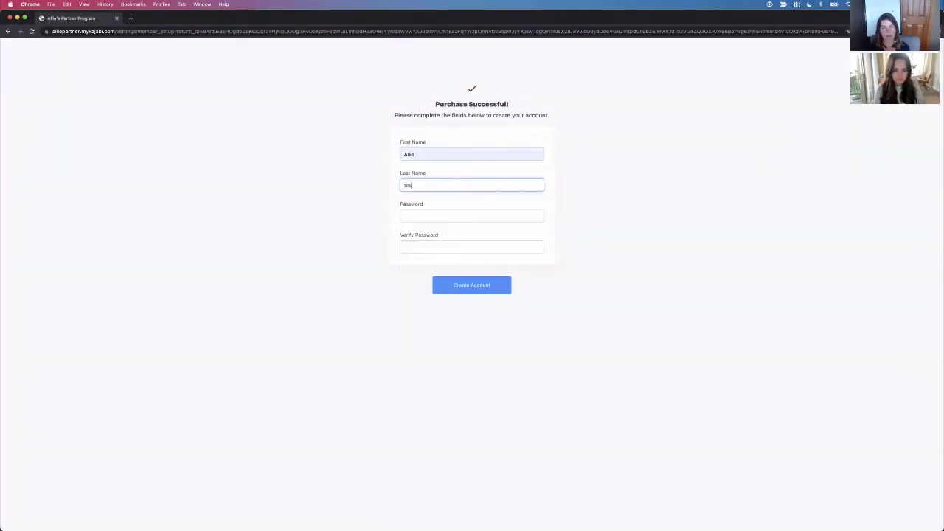
pyautogui.press('Tab')
pyautogui.write('••••••••••')
pyautogui.press('Tab')
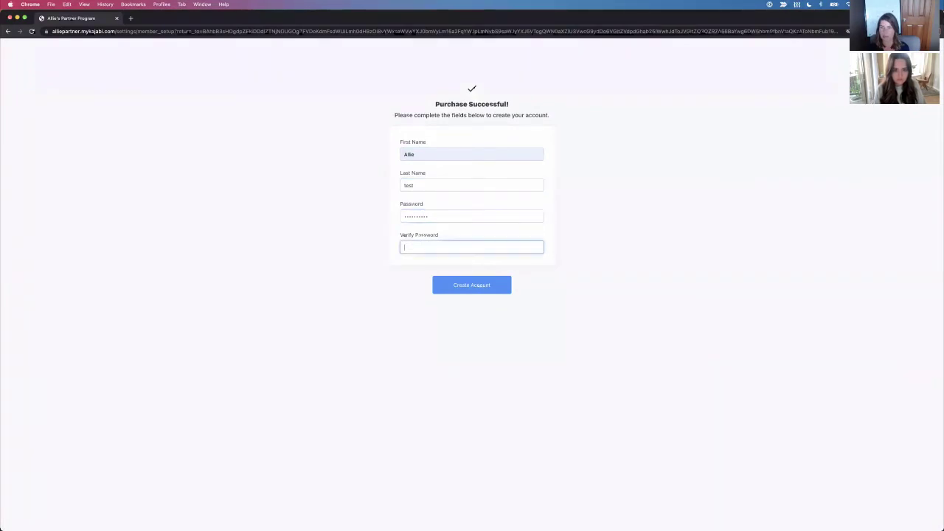
# Step: Correct the password confirmation and submit the Create Account form
pyautogui.doubleClick(435, 219)
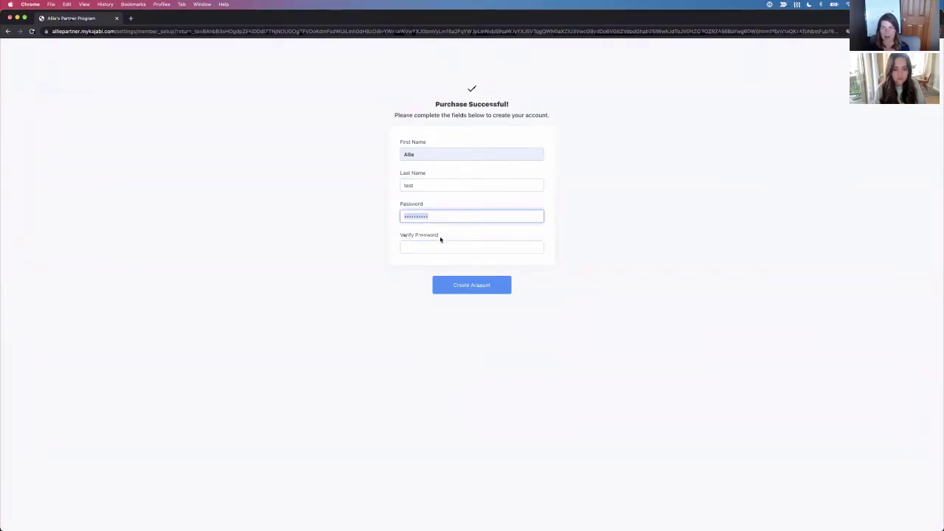
pyautogui.click(441, 244)
pyautogui.click(472, 288)
pyautogui.press('super+a')
pyautogui.press('BackSpace')
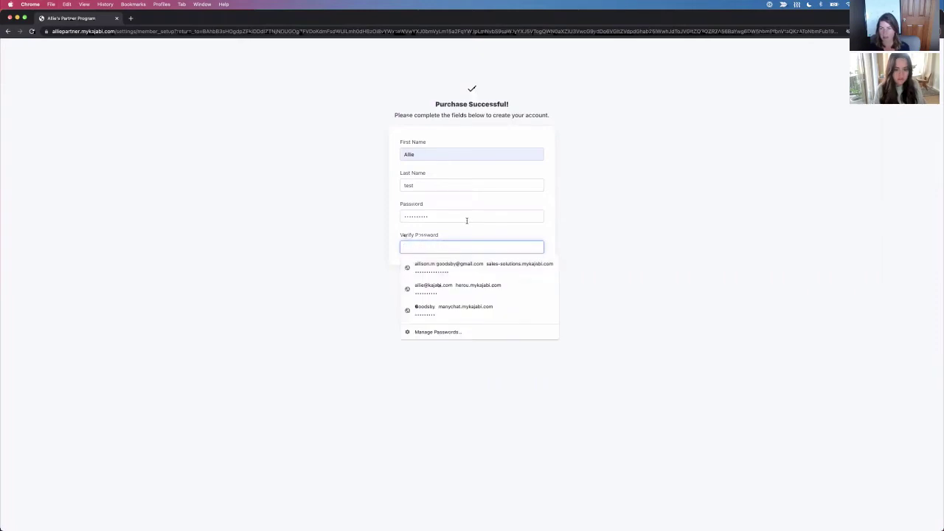
pyautogui.doubleClick(466, 219)
pyautogui.write('•')
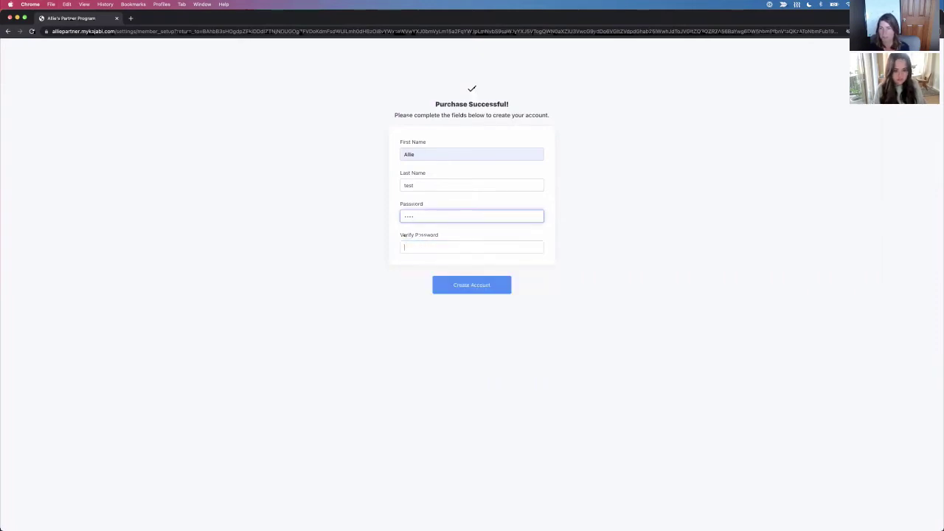
pyautogui.write('••••')
pyautogui.press('Return')
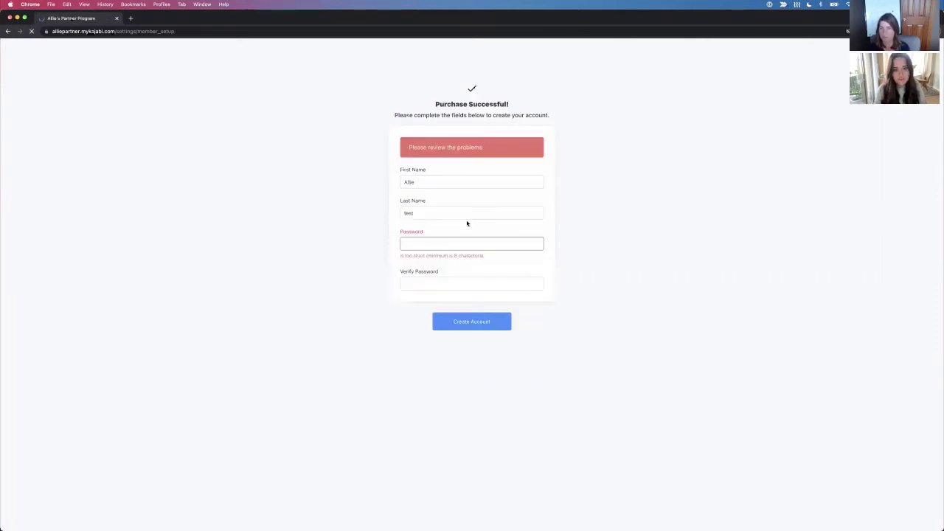
pyautogui.click(461, 248)
pyautogui.write('•••••••')
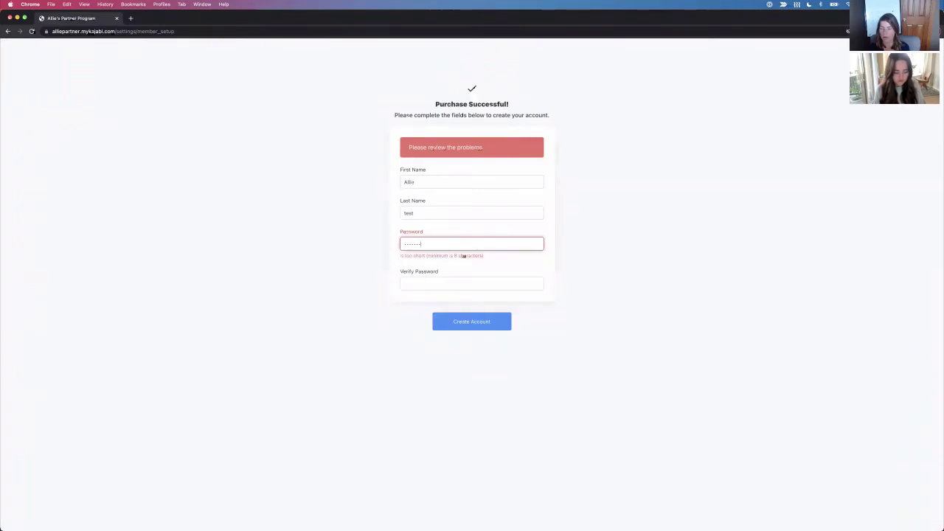
pyautogui.write('•••')
pyautogui.press('Tab')
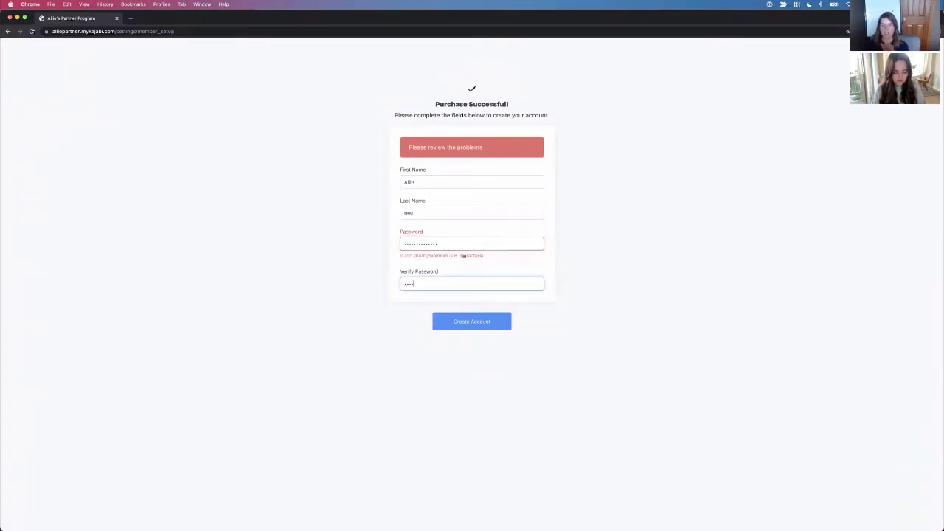
pyautogui.press('Return')
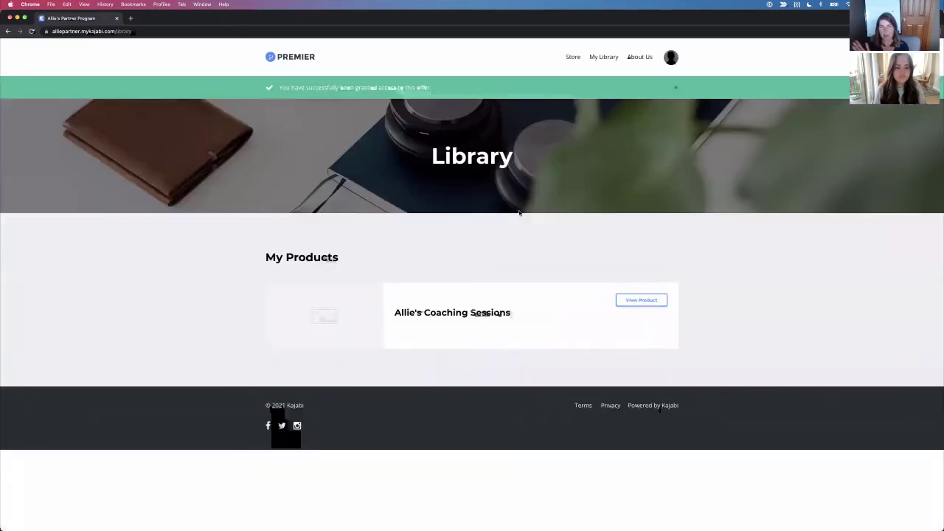
# Step: In a fresh private window, sign up a second customer through the free checkout
pyautogui.click(116, 19)
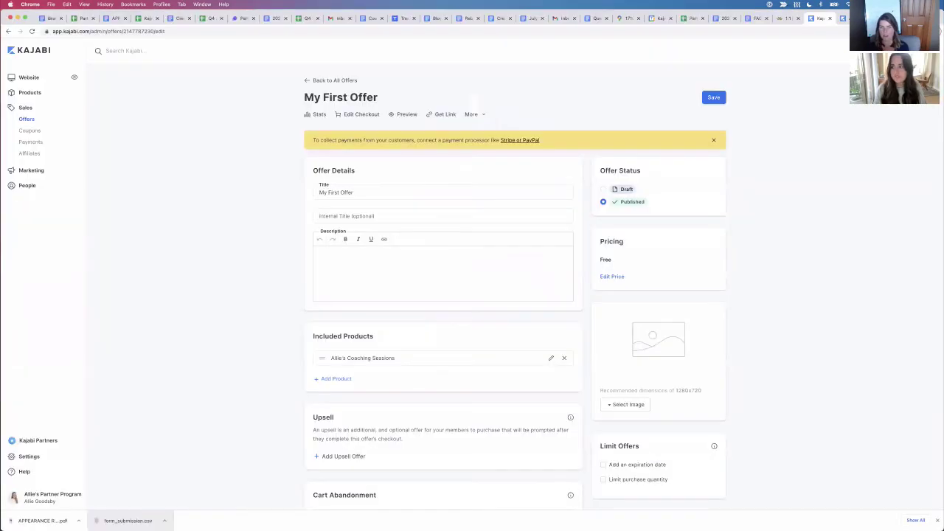
pyautogui.click(935, 31)
pyautogui.click(835, 79)
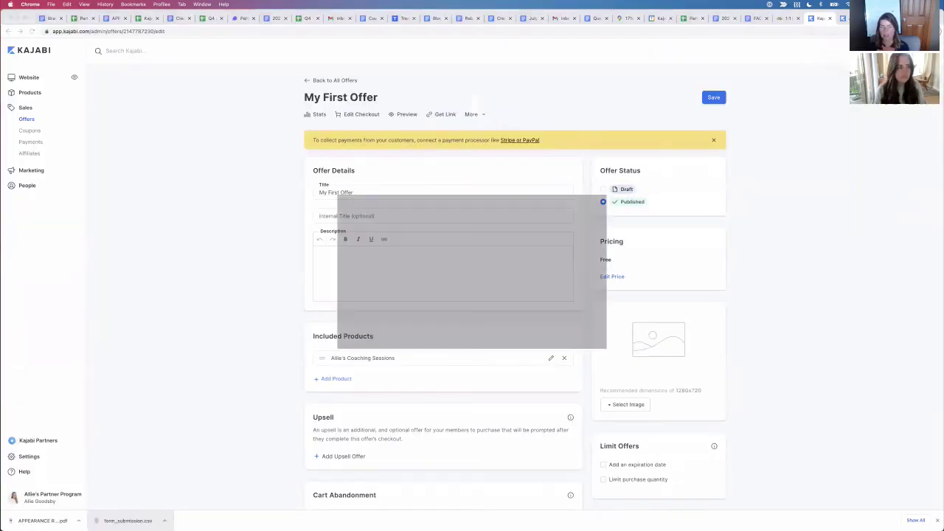
pyautogui.write('https://alliepartner.mykajabi.com/offers/GC28KpvY')
pyautogui.press('Return')
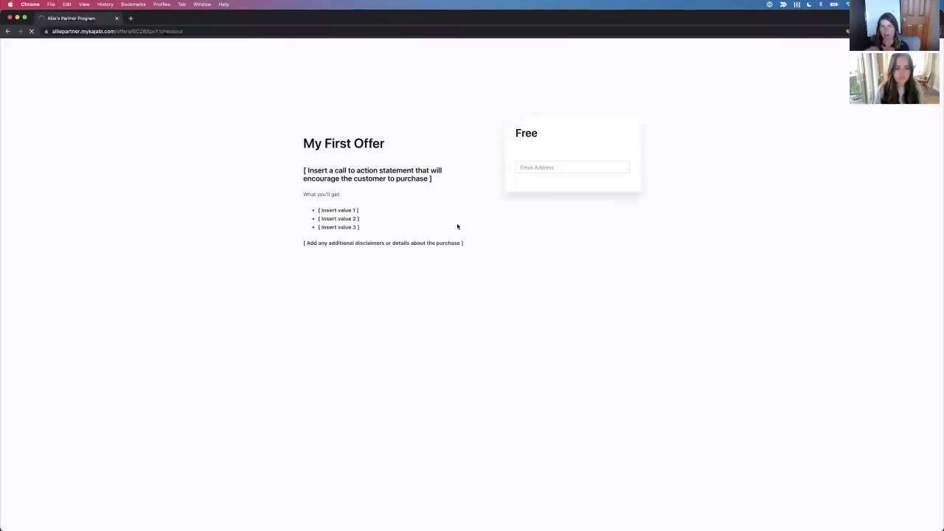
pyautogui.click(542, 168)
pyautogui.click(562, 196)
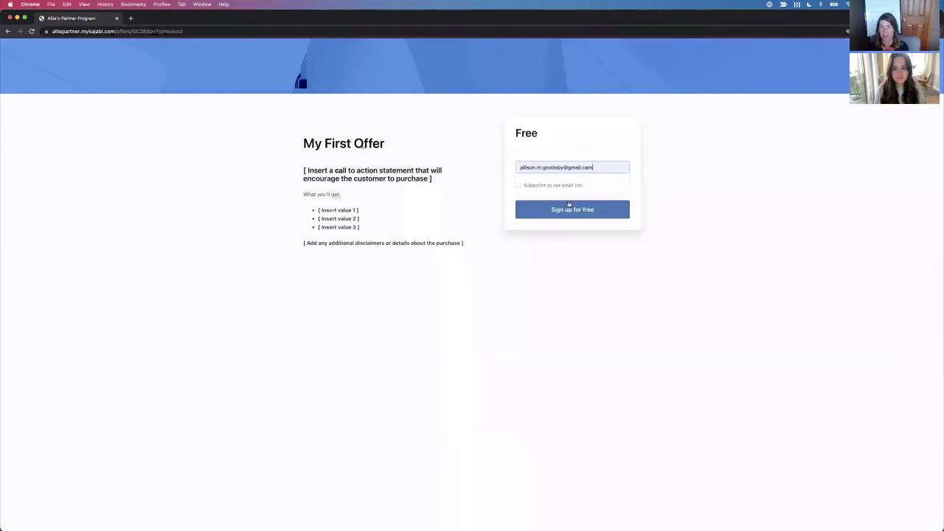
pyautogui.click(567, 207)
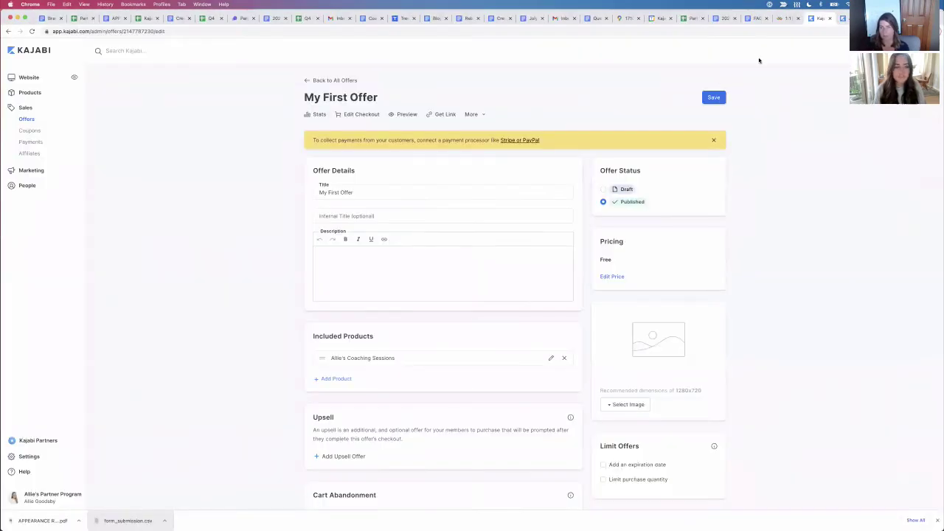
# Step: Check the coaching Clients list, then open the Programs tab under Products > Coaching
pyautogui.click(27, 93)
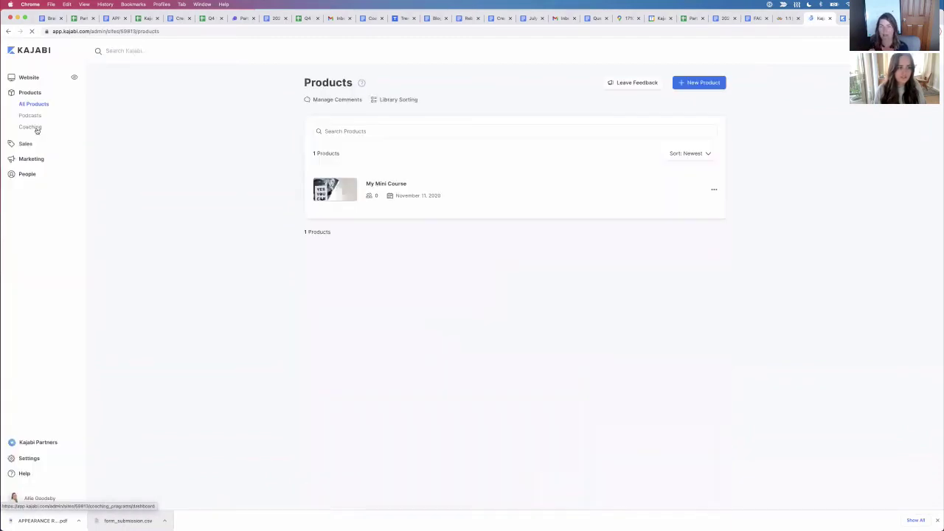
pyautogui.click(37, 130)
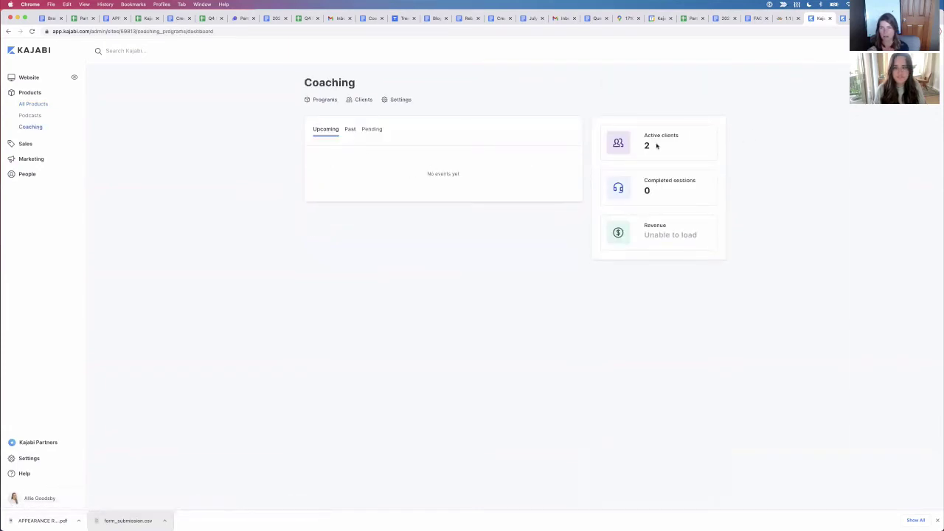
pyautogui.click(361, 100)
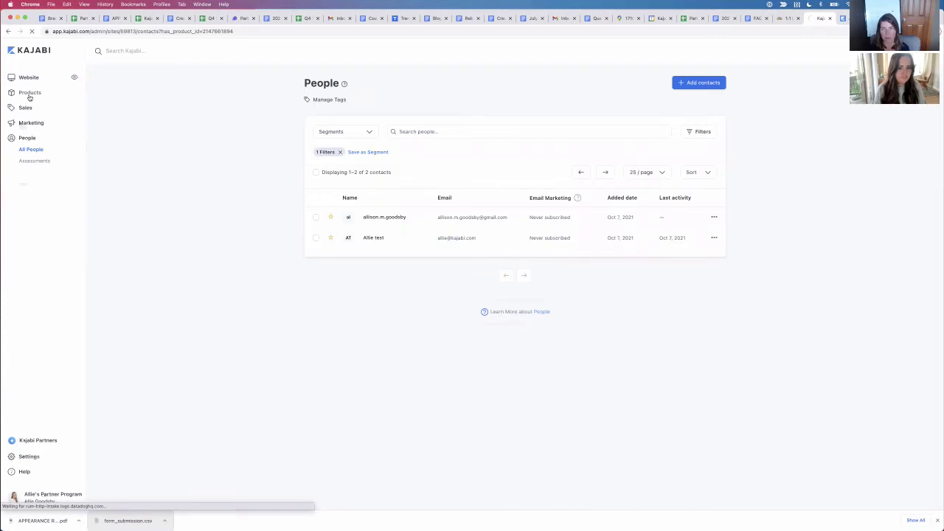
pyautogui.click(30, 94)
pyautogui.click(37, 130)
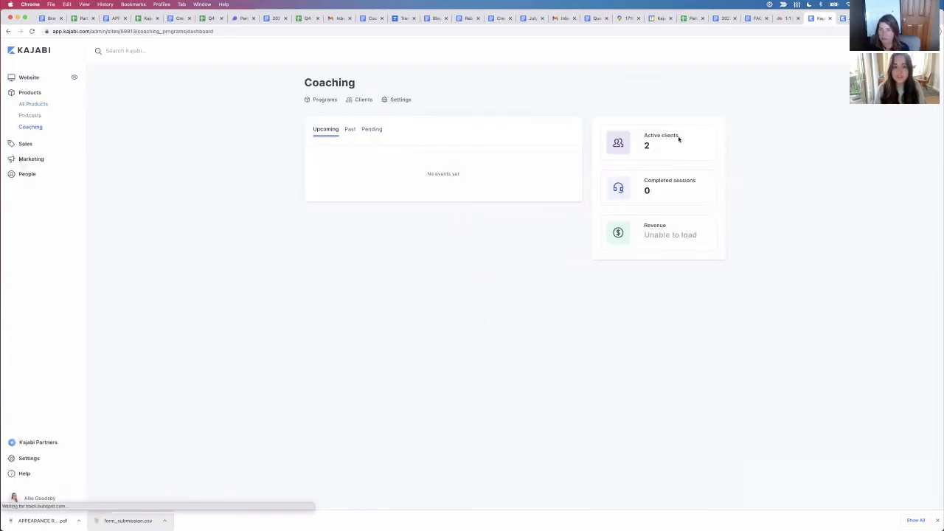
pyautogui.click(326, 101)
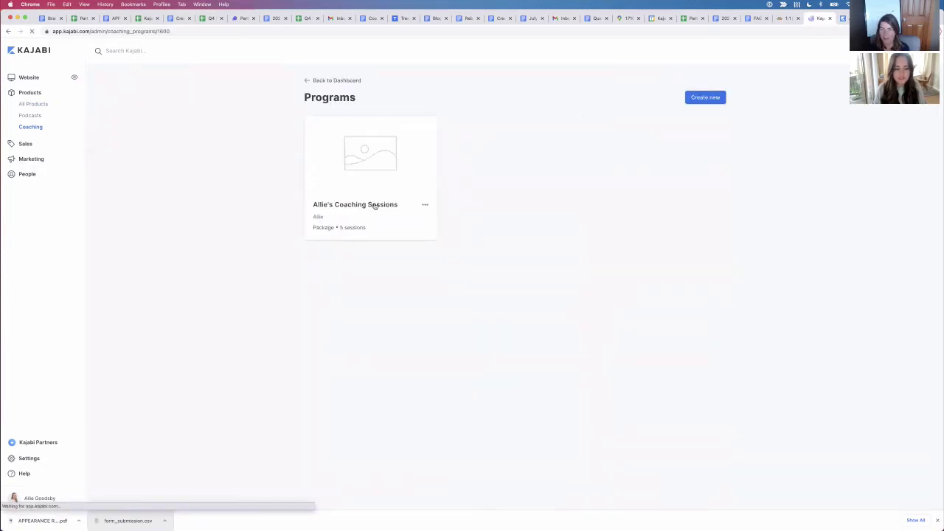
# Step: Open the first client's Session 1 and try adding an agenda item, then return to the client overview
pyautogui.click(374, 205)
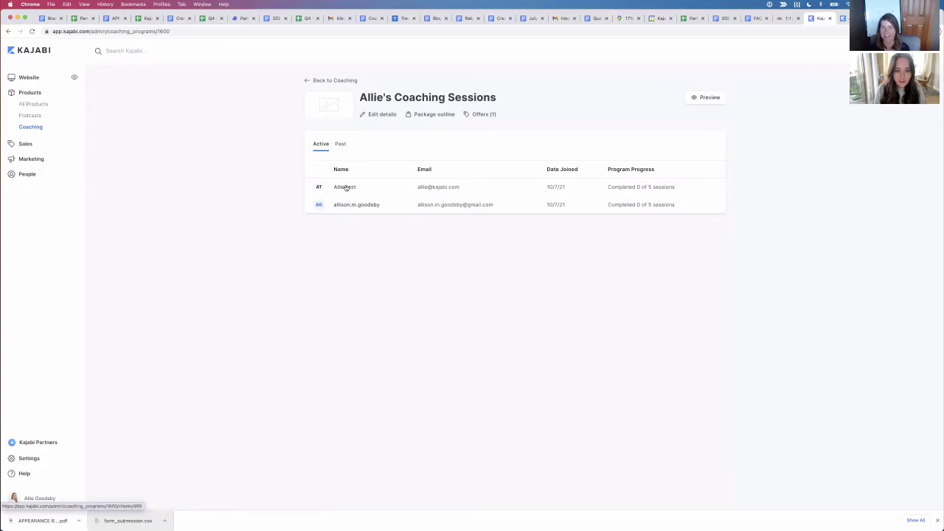
pyautogui.click(346, 187)
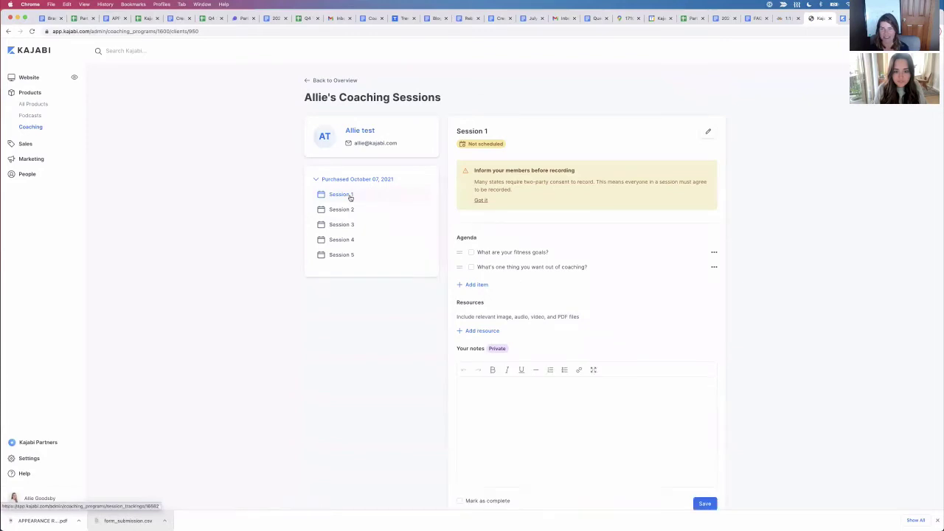
pyautogui.click(476, 286)
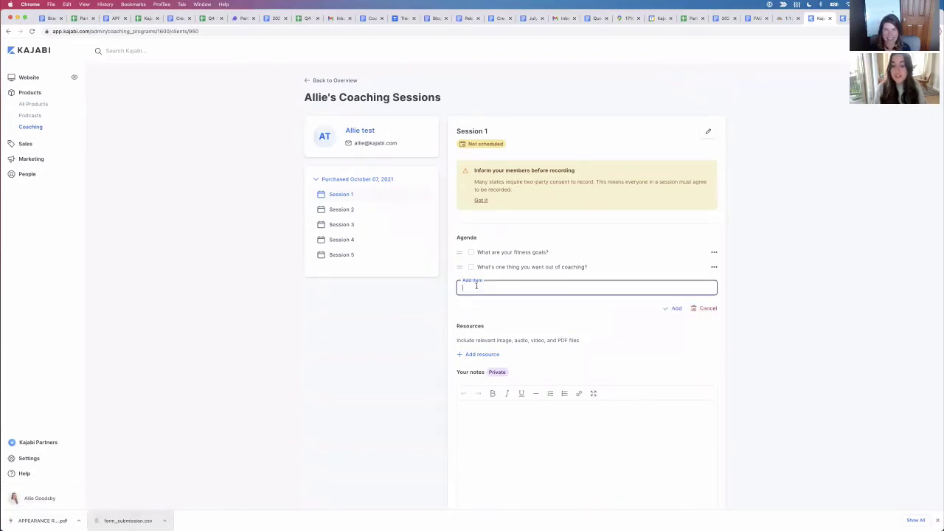
pyautogui.click(756, 272)
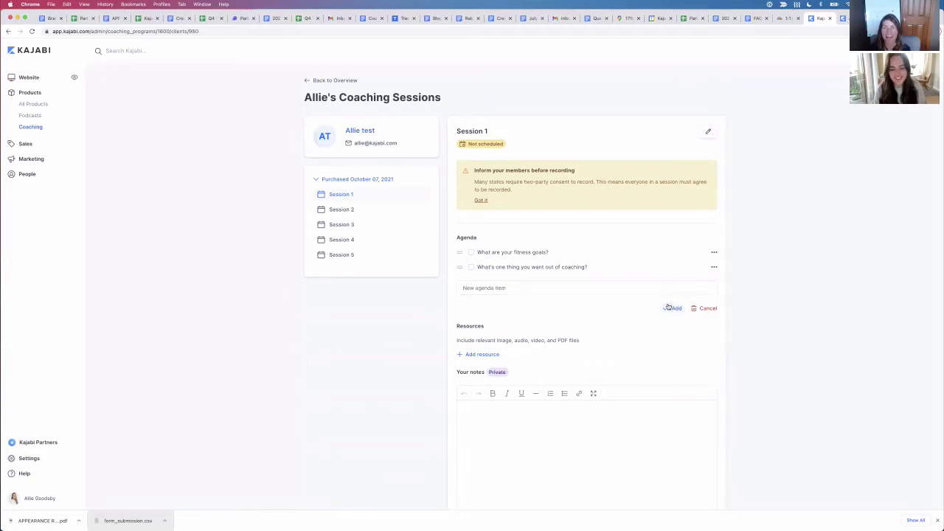
pyautogui.click(578, 284)
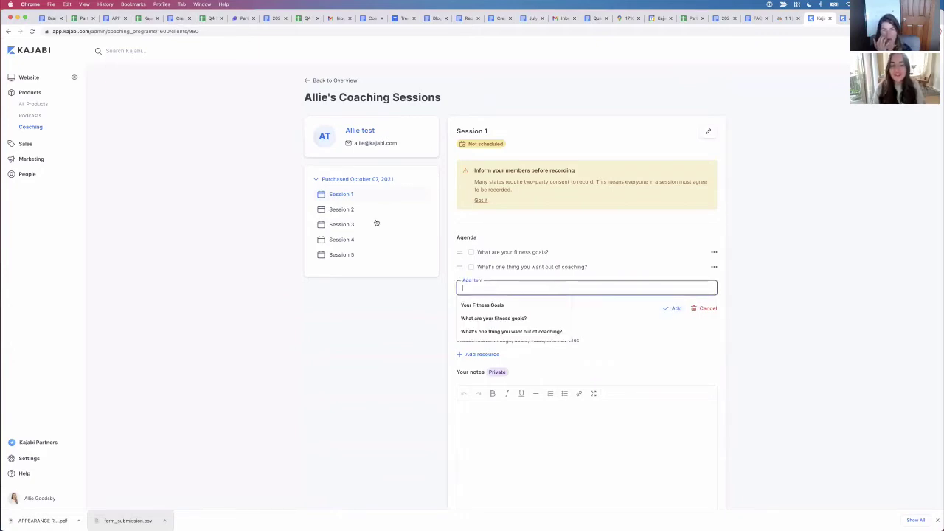
pyautogui.click(312, 80)
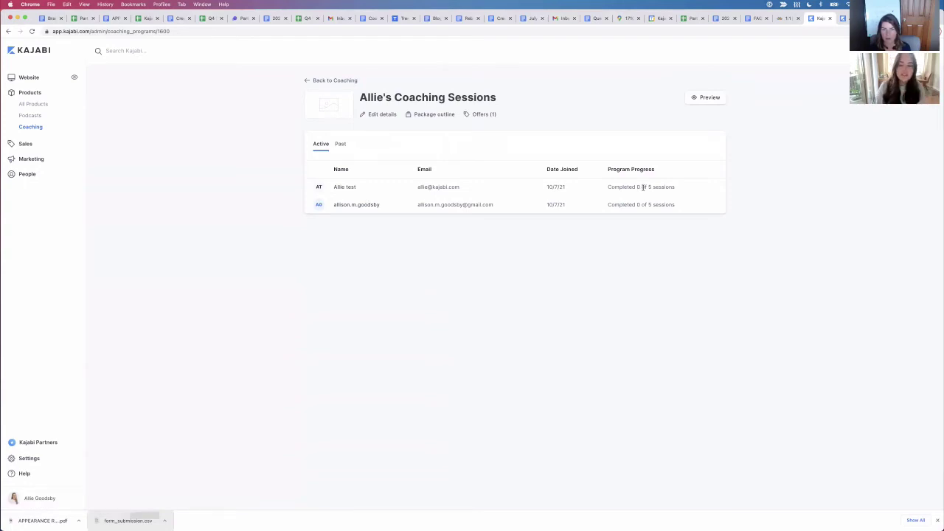
# Step: Add 'test' as a new agenda item to the test client's Session 1
pyautogui.click(347, 188)
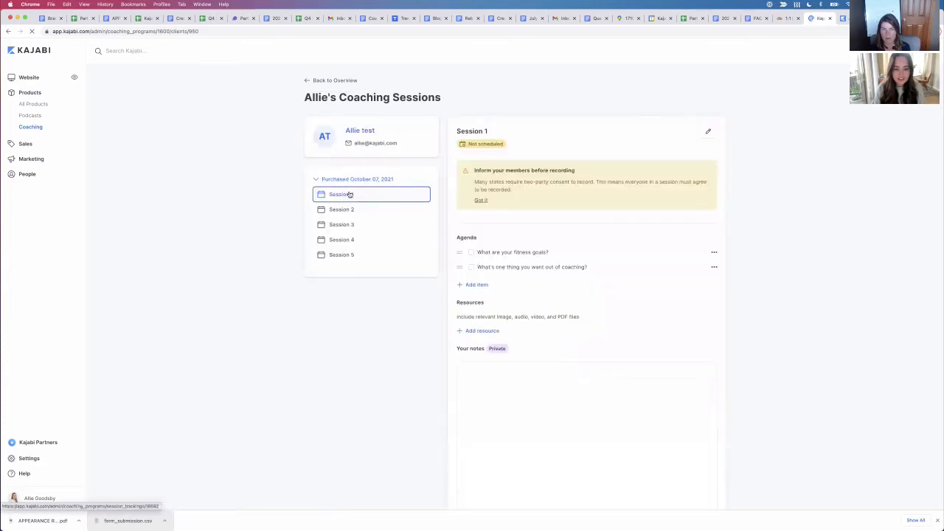
pyautogui.click(350, 194)
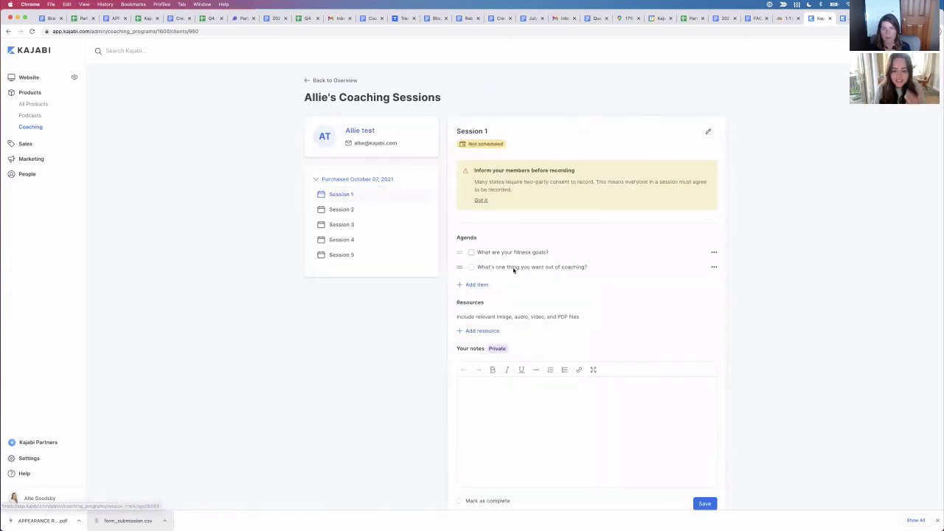
pyautogui.click(479, 285)
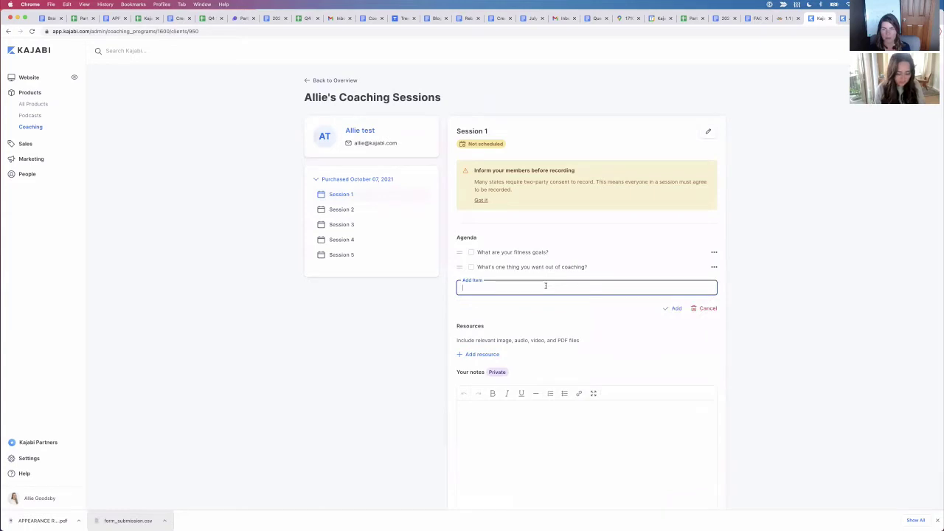
pyautogui.write('test')
pyautogui.press('Return')
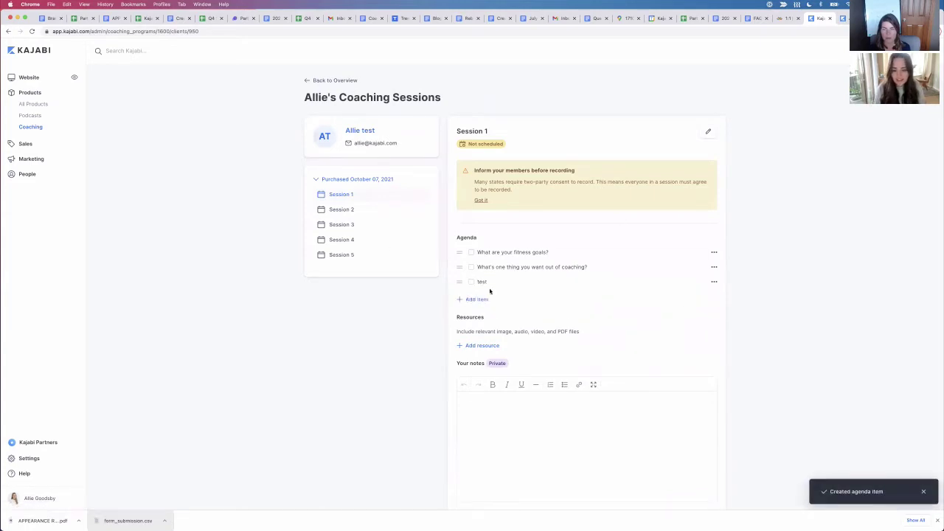
pyautogui.scroll(-1, 544, 393)
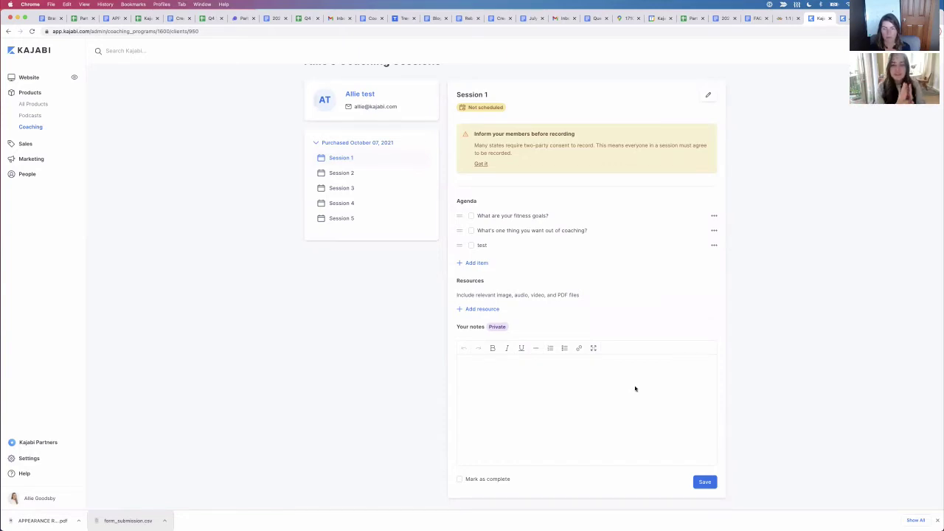
pyautogui.scroll(1, 612, 310)
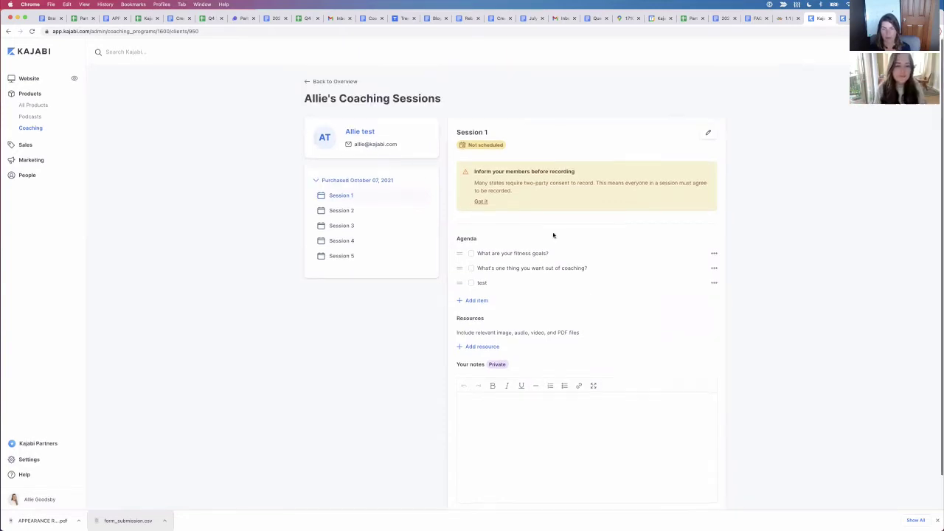
# Step: View the second client's Session 1 page, which has only the two original agenda questions, then return to the overview
pyautogui.click(325, 79)
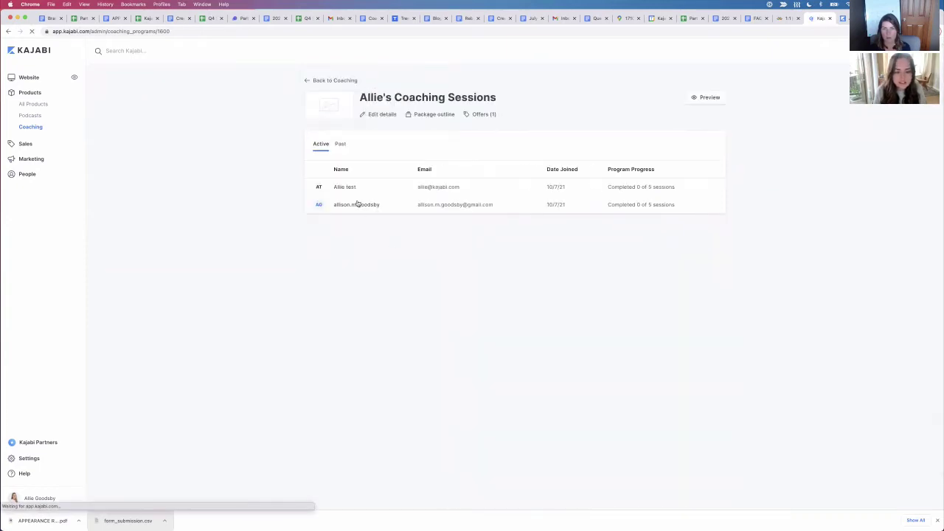
pyautogui.click(358, 207)
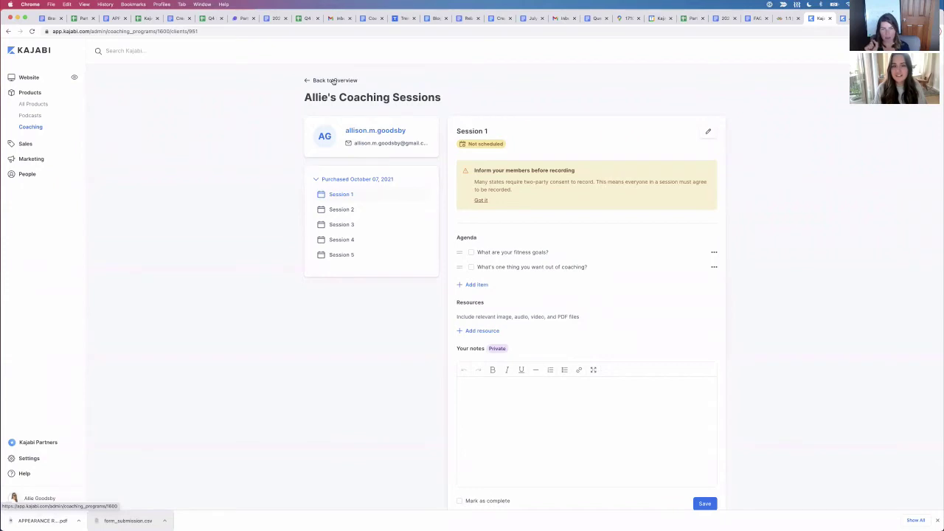
pyautogui.click(333, 81)
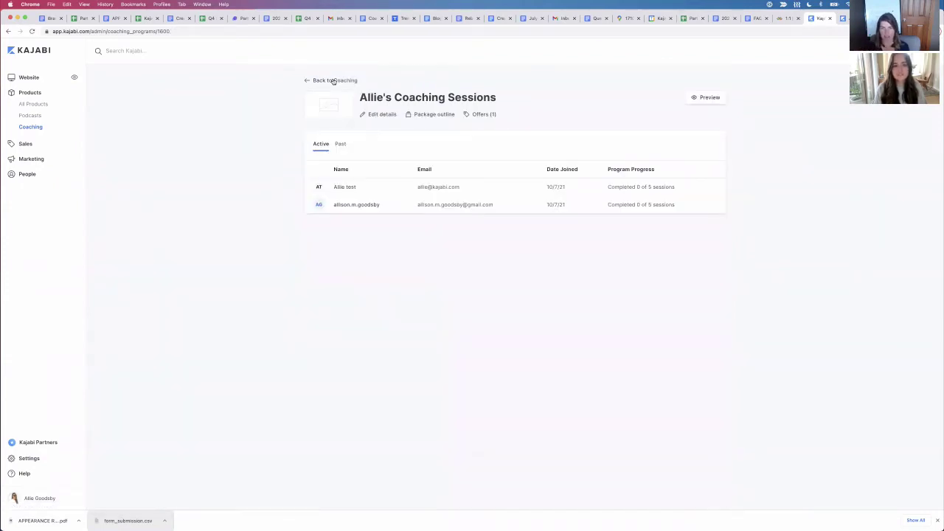
# Step: Use Back to Coaching to reach the Programs list showing the 5-session package
pyautogui.click(334, 81)
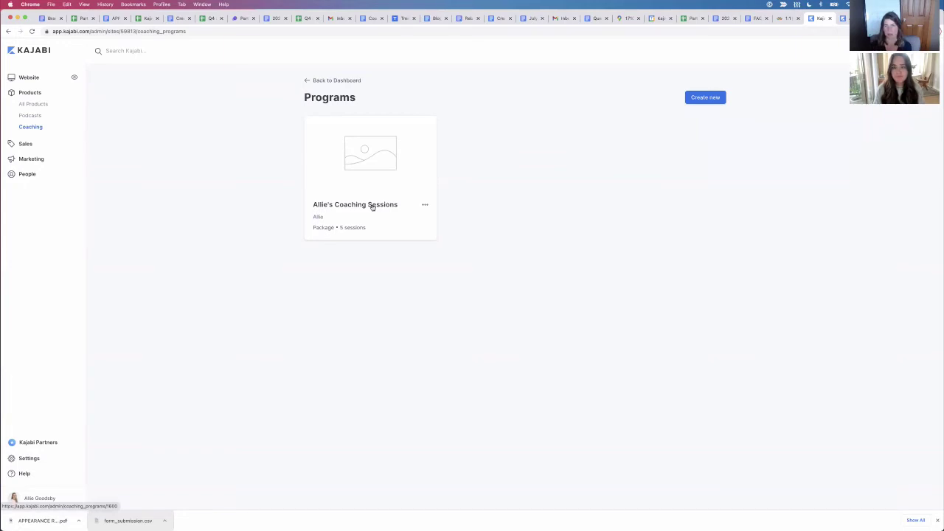
# Step: Preview Allie's Coaching Sessions in the member library and view the product, then return to the admin tab
pyautogui.click(372, 207)
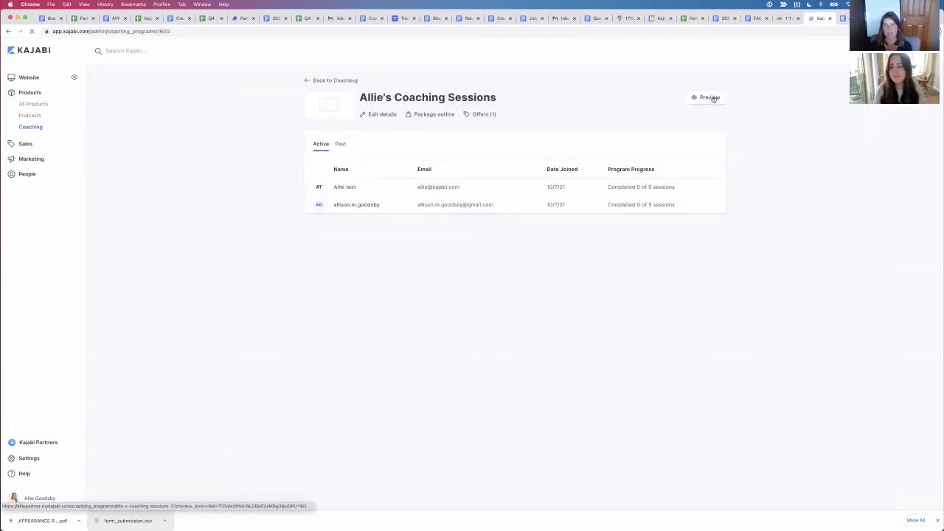
pyautogui.click(712, 99)
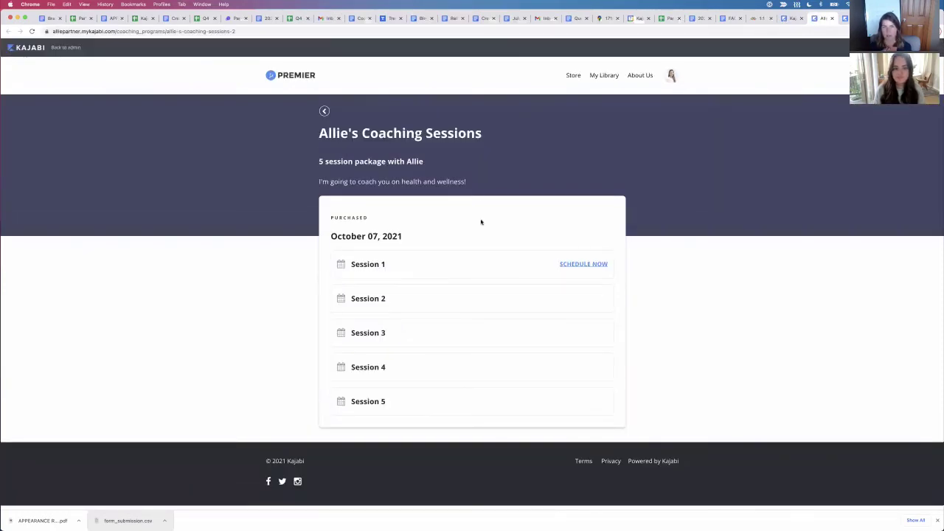
pyautogui.click(324, 112)
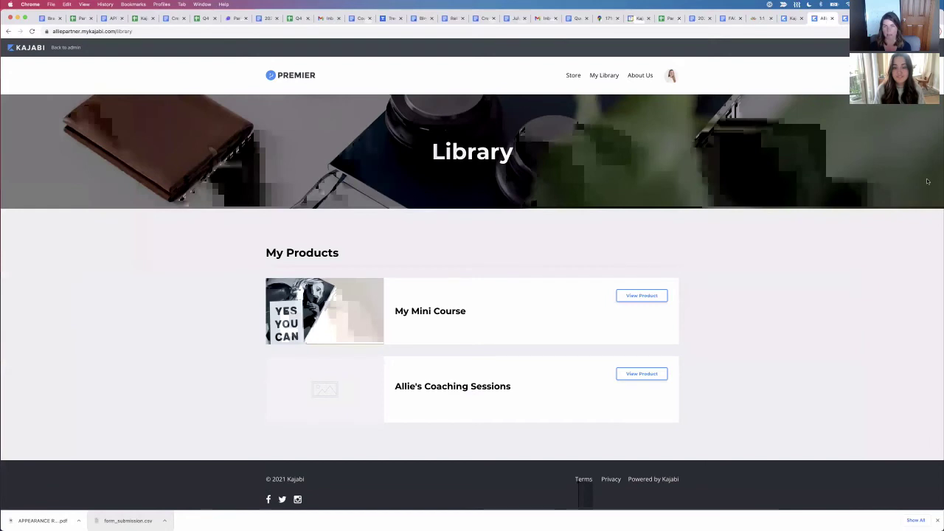
pyautogui.scroll(-1, 592, 177)
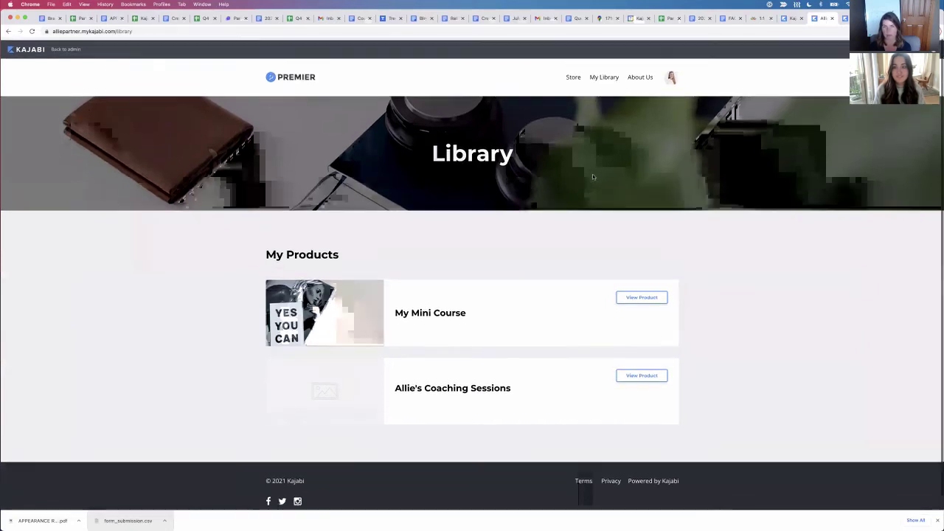
pyautogui.scroll(-1, 592, 177)
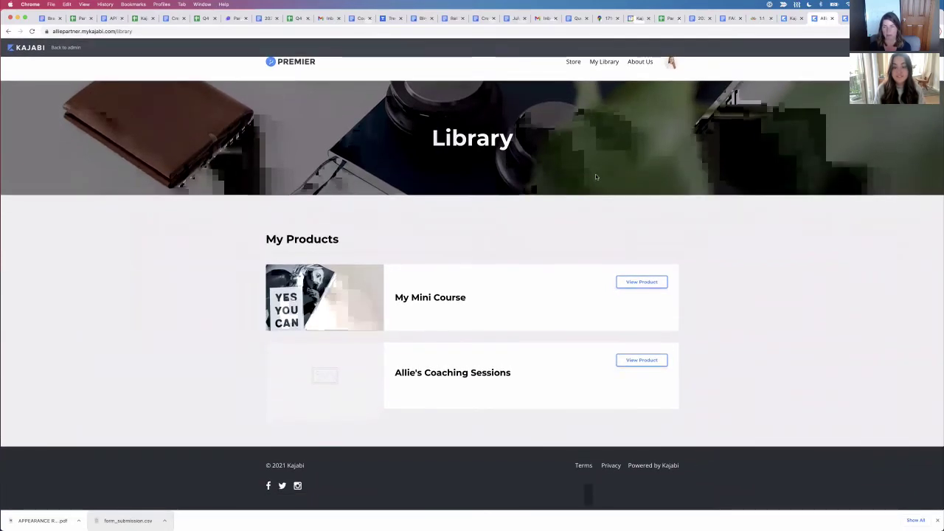
pyautogui.scroll(1, 647, 230)
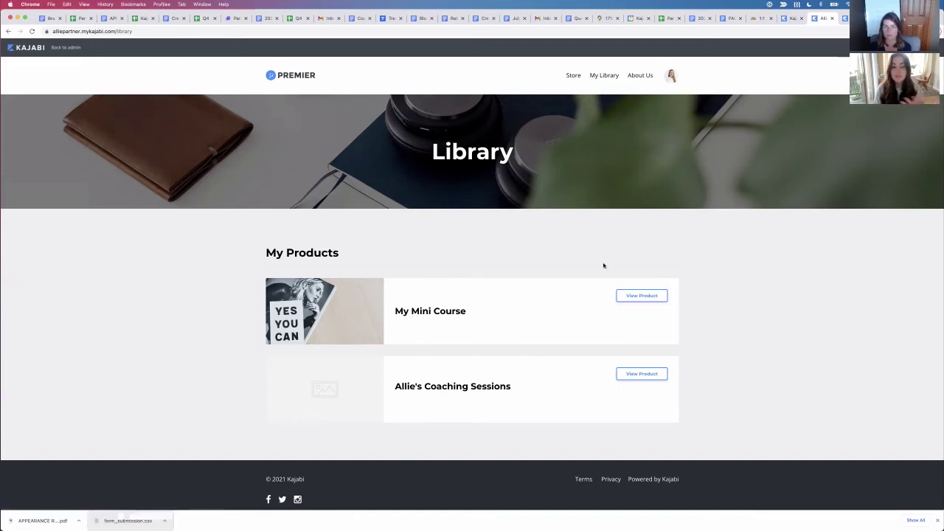
pyautogui.click(633, 376)
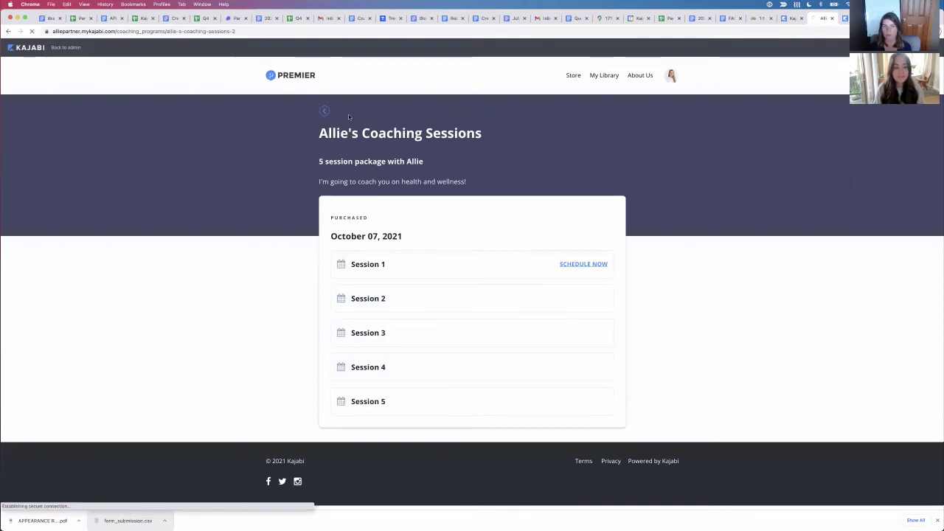
pyautogui.click(324, 112)
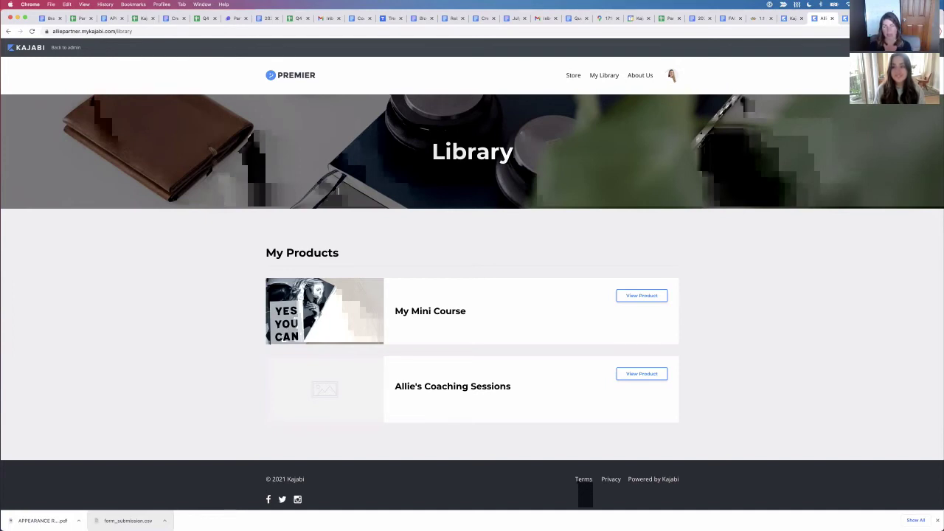
pyautogui.click(791, 18)
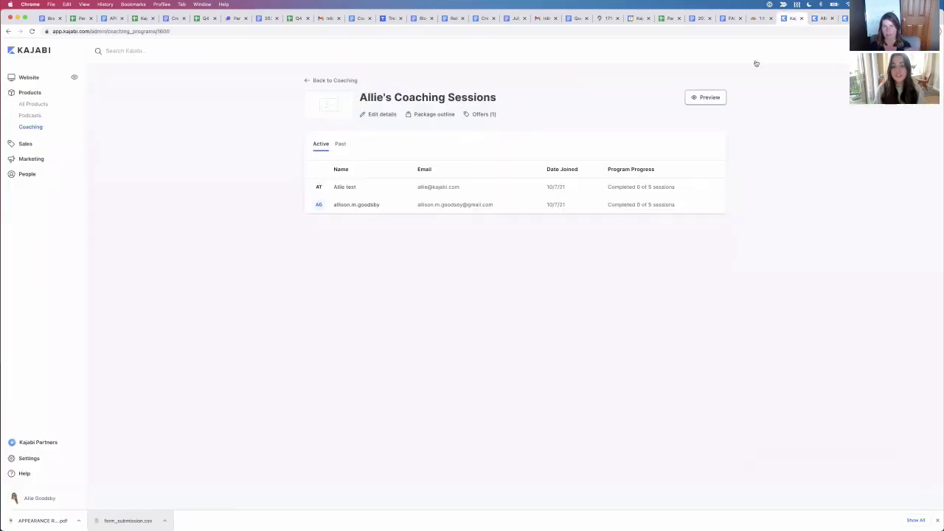
# Step: In My First Offer, add My Mini Course without giving it to existing members, then remove it
pyautogui.click(487, 116)
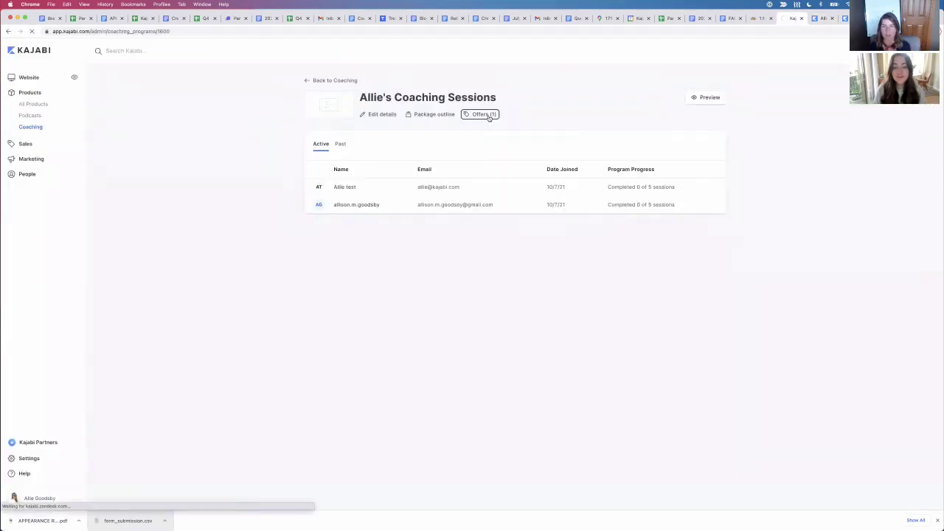
pyautogui.click(377, 169)
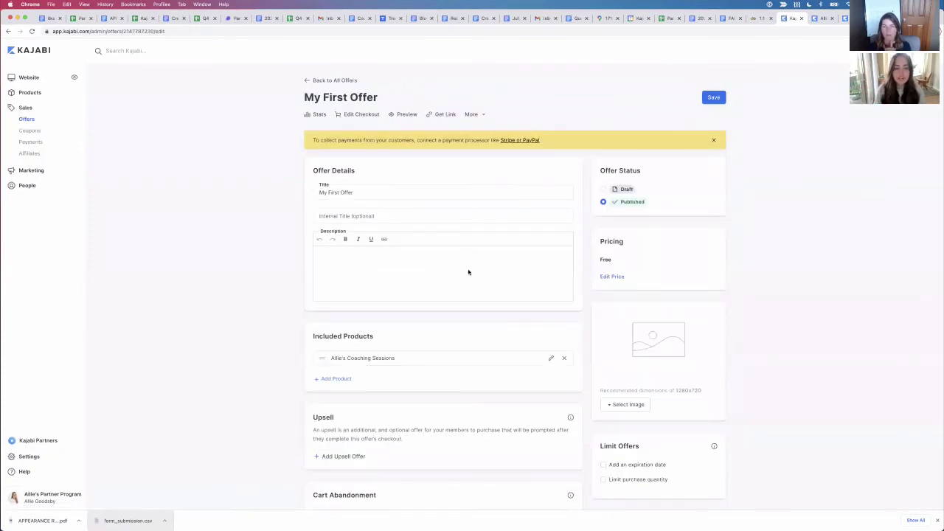
pyautogui.scroll(-2, 467, 272)
pyautogui.click(336, 328)
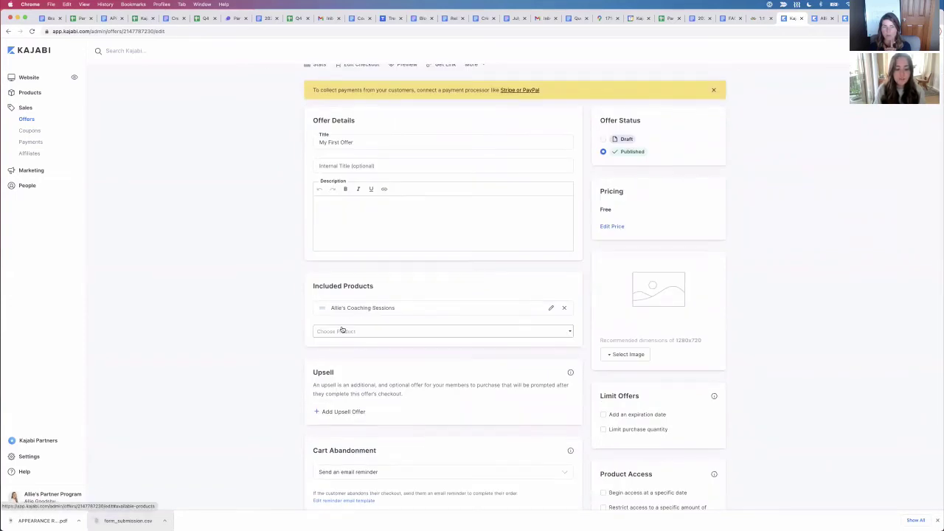
pyautogui.click(348, 332)
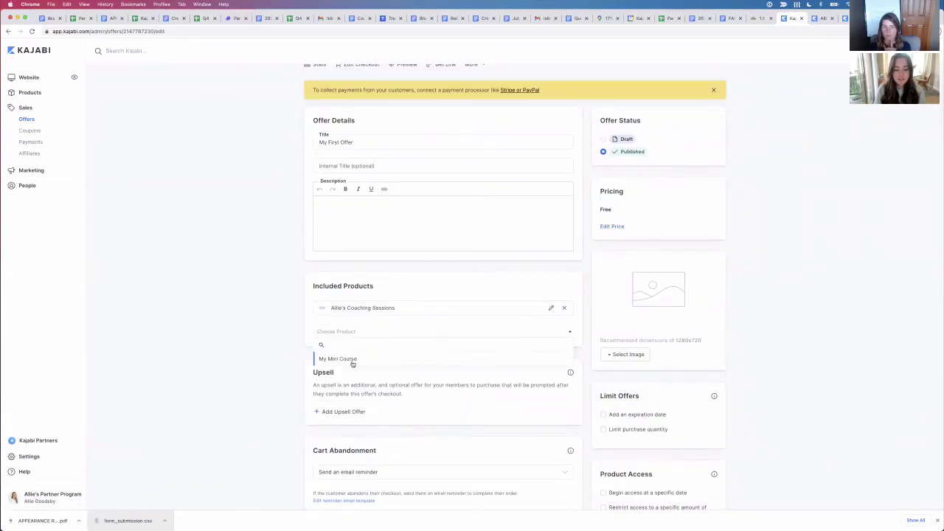
pyautogui.click(352, 361)
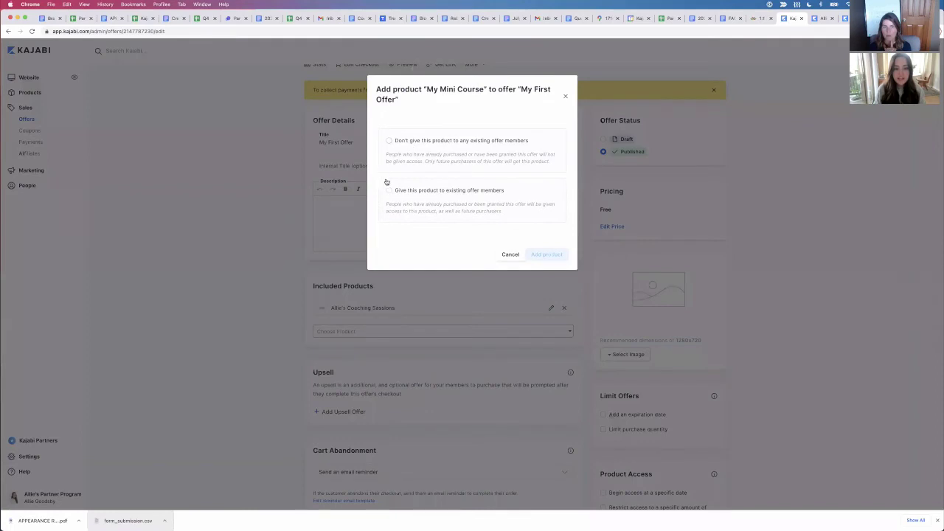
pyautogui.click(388, 140)
pyautogui.click(546, 254)
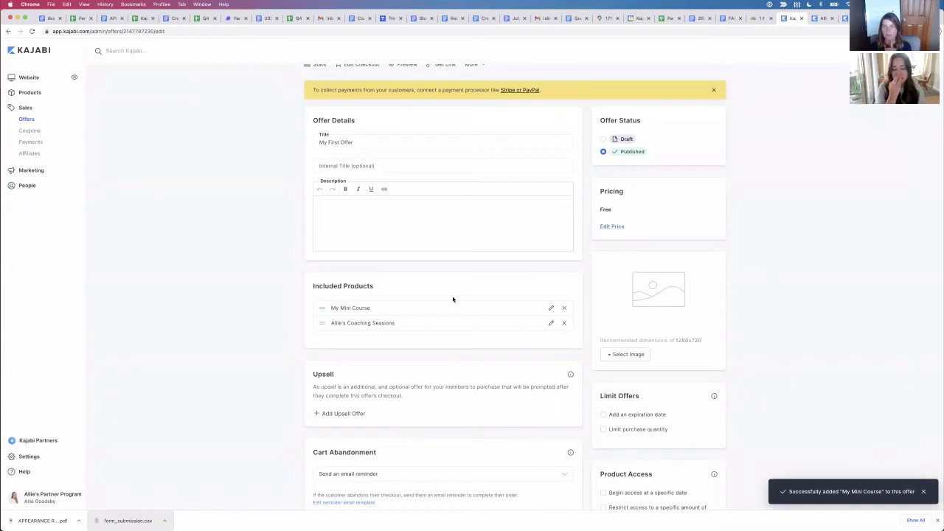
pyautogui.click(564, 308)
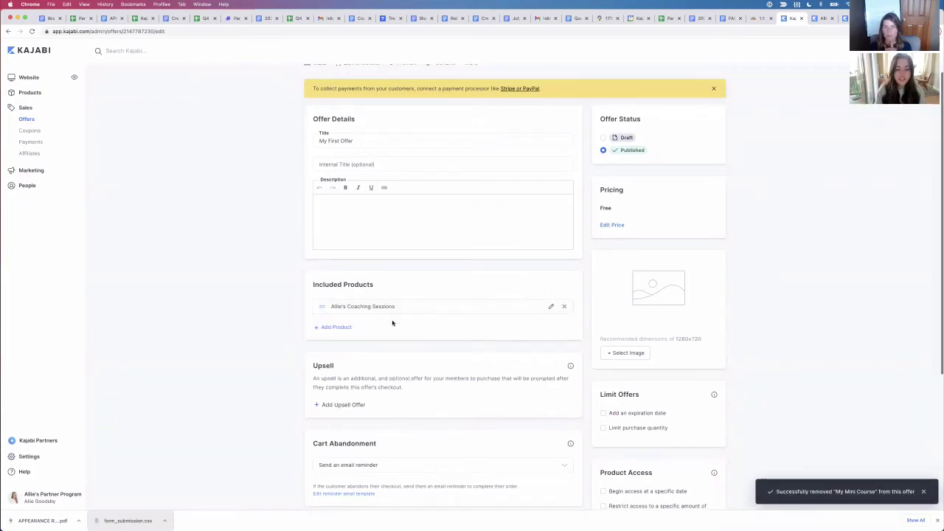
# Step: Re-add My Mini Course, remove Allie's Coaching Sessions, and open the offer's checkout editor
pyautogui.click(329, 328)
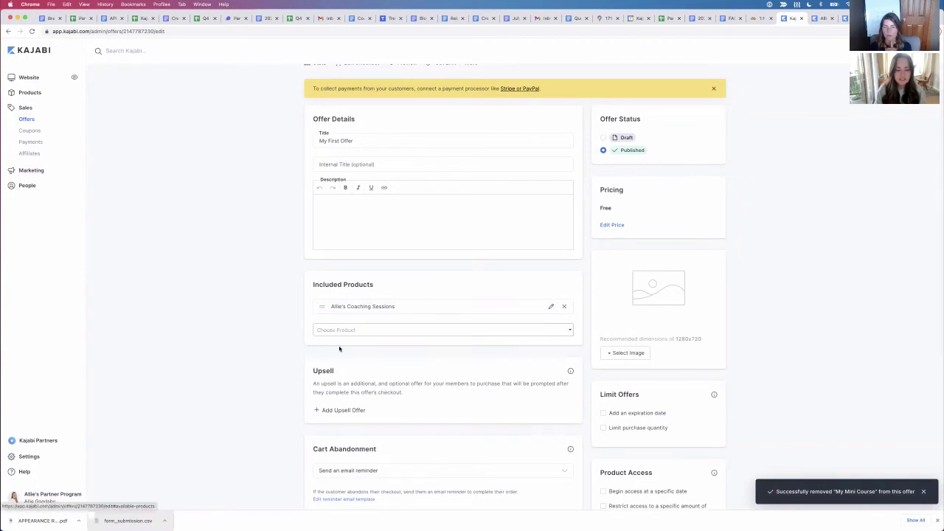
pyautogui.click(347, 337)
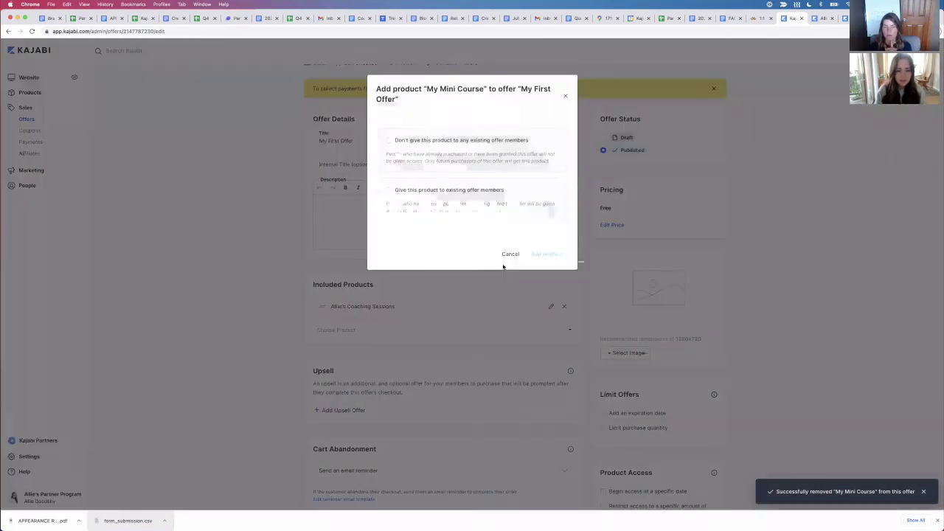
pyautogui.click(388, 140)
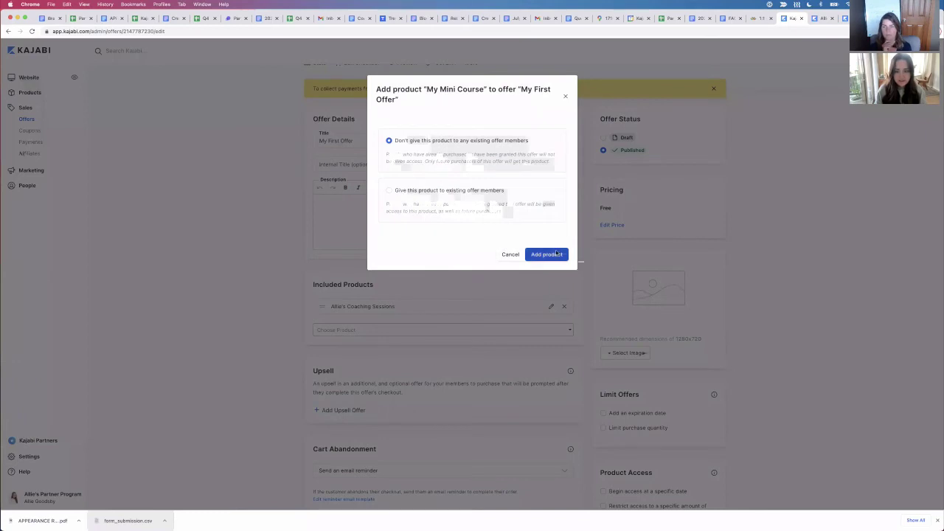
pyautogui.click(564, 255)
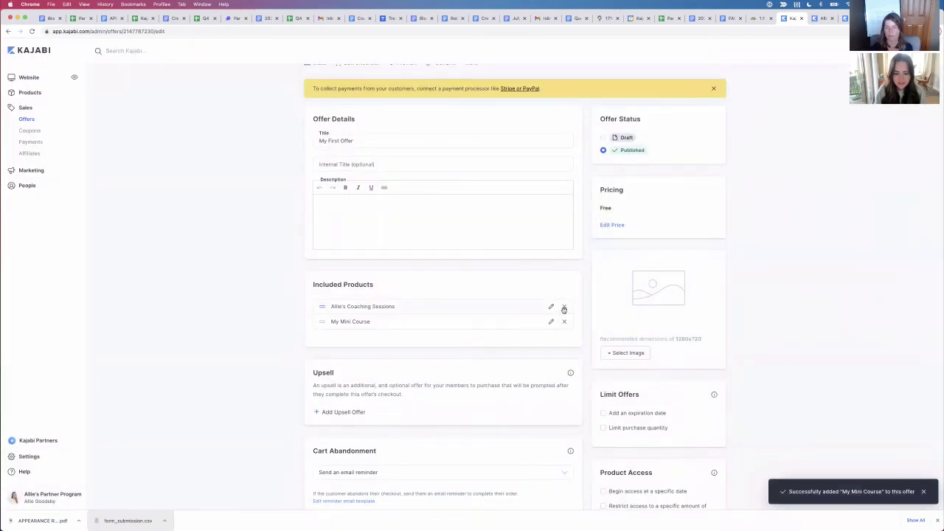
pyautogui.click(564, 309)
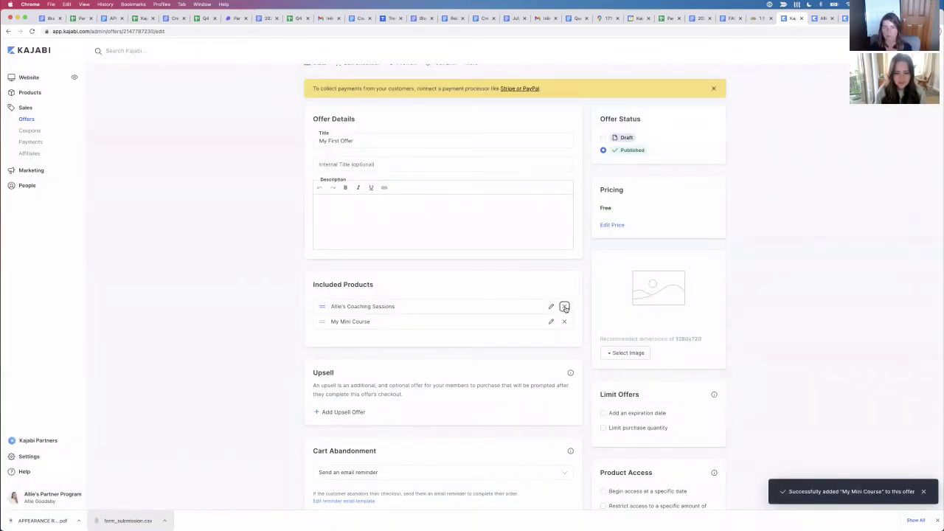
pyautogui.scroll(2, 435, 280)
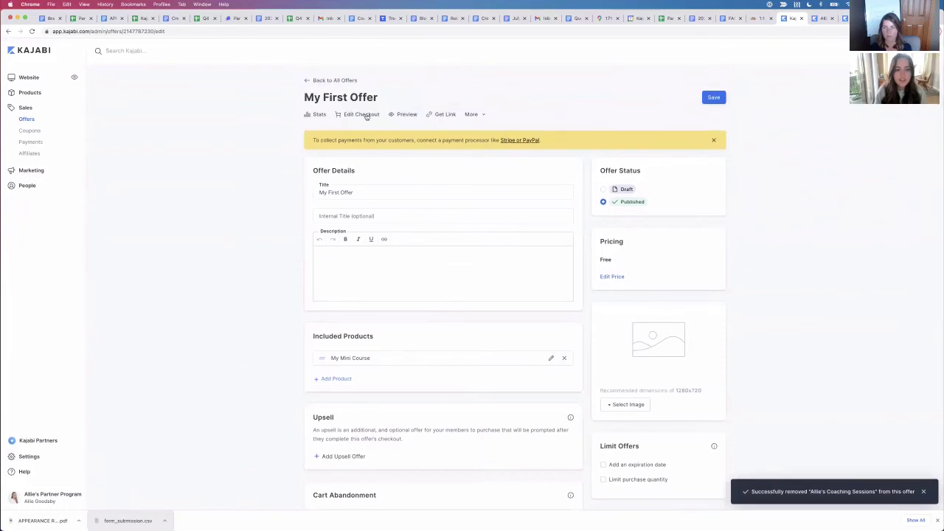
pyautogui.click(363, 116)
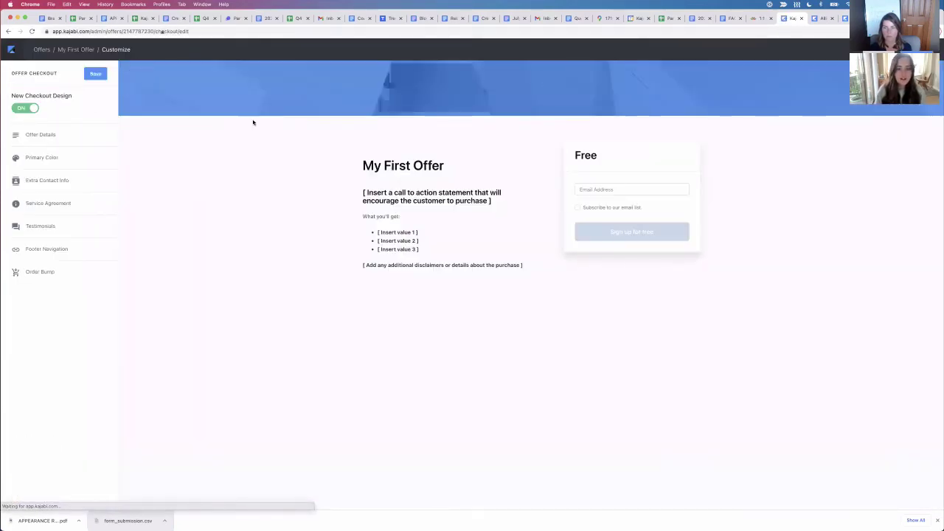
# Step: Dismiss the feedback popup and list the offers available in the checkout's Order Bump settings
pyautogui.click(537, 198)
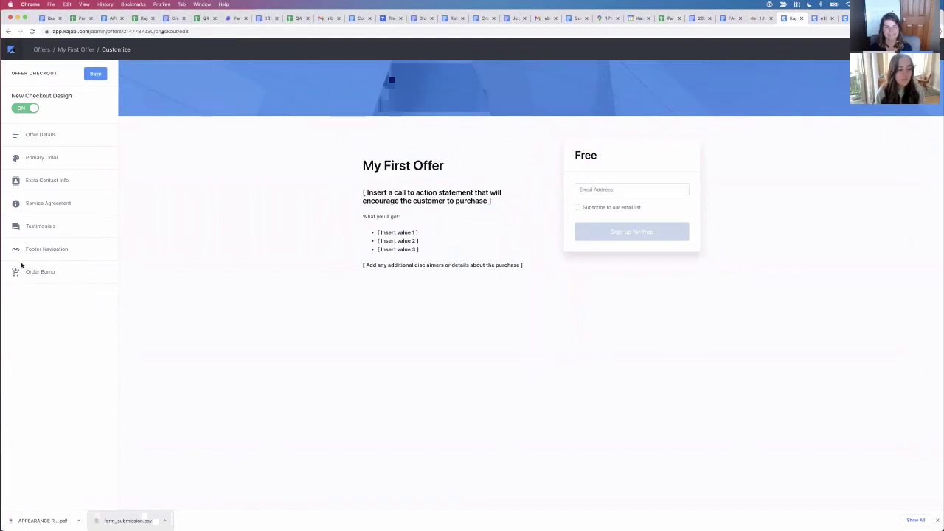
pyautogui.click(44, 273)
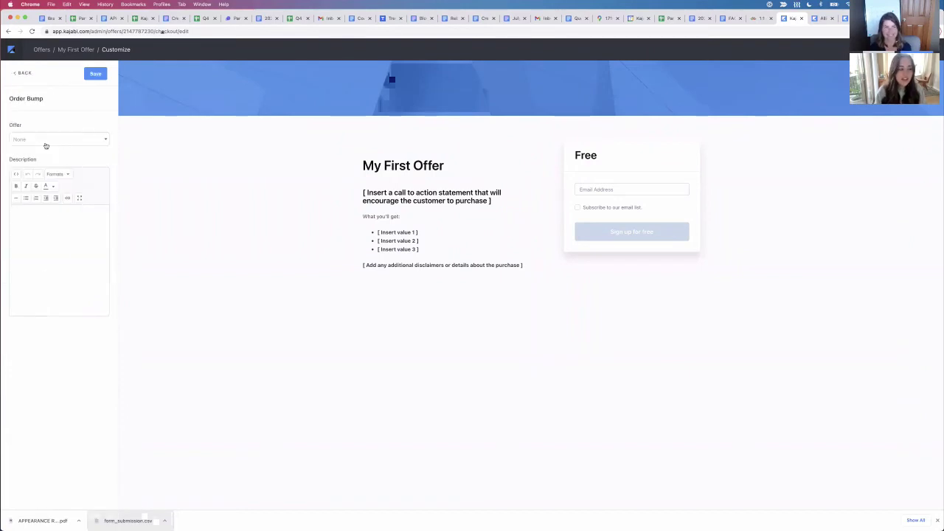
pyautogui.click(47, 142)
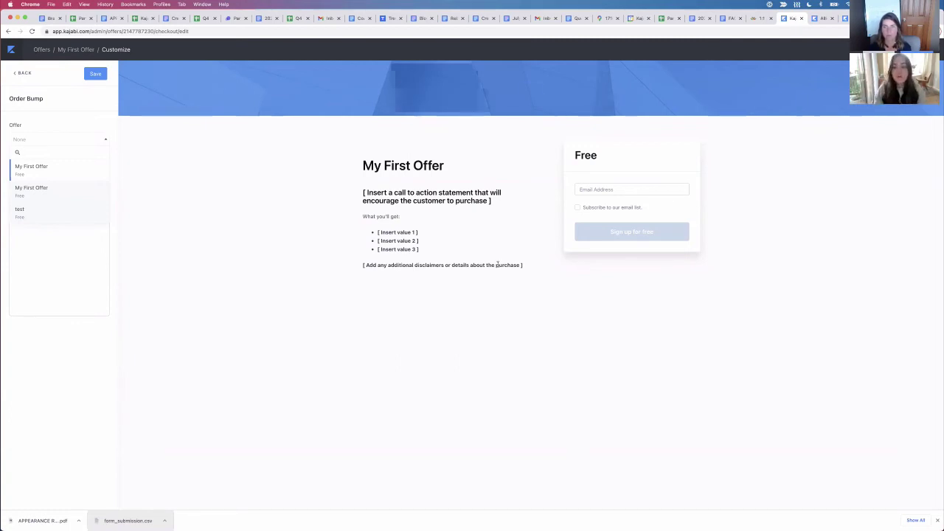
# Step: Try the 'test' offer as an order bump, clear it, and leave the checkout for the Offers list
pyautogui.click(42, 211)
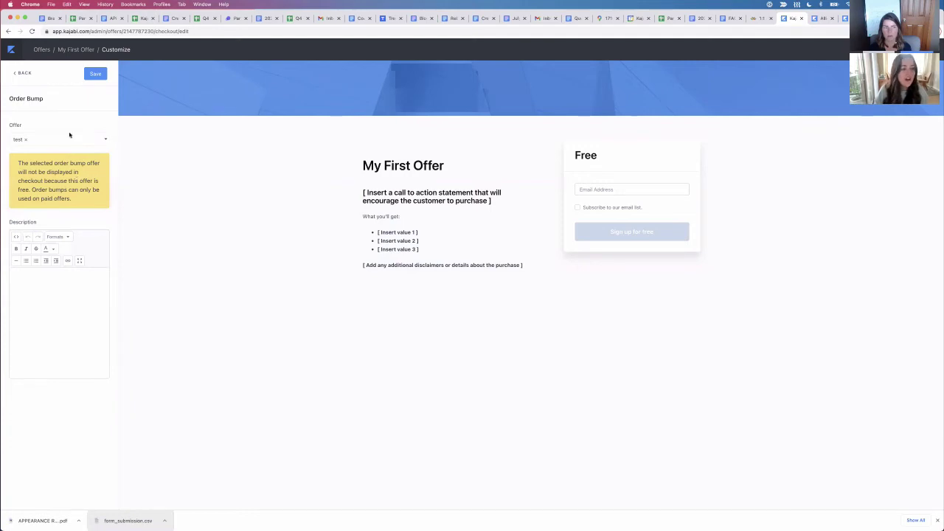
pyautogui.click(25, 140)
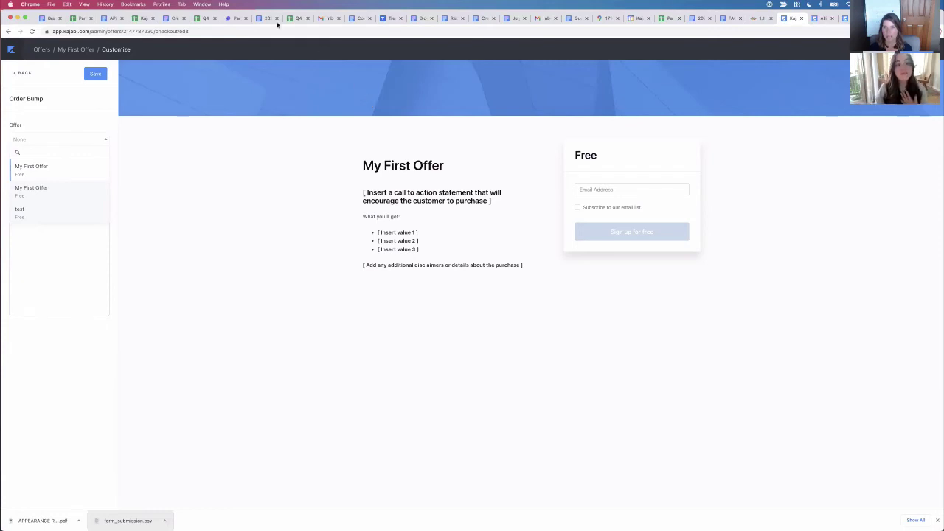
pyautogui.click(789, 67)
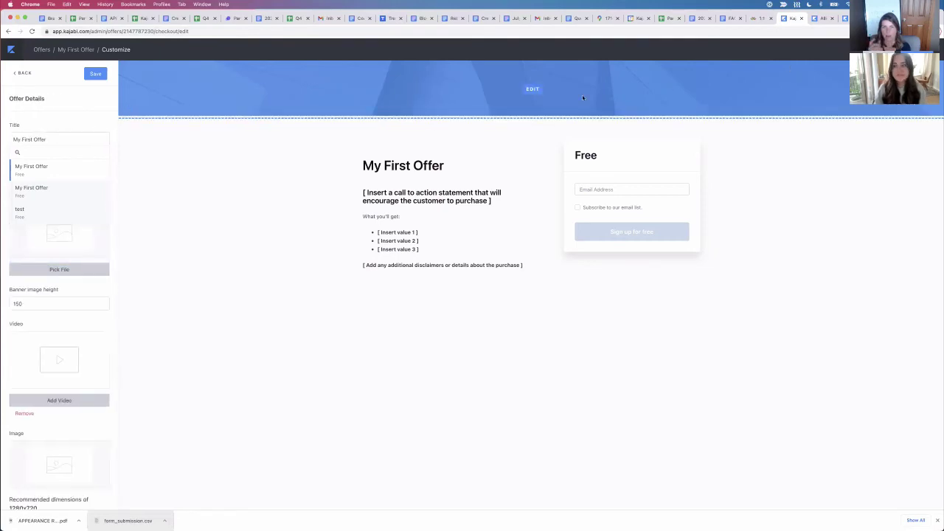
pyautogui.click(42, 49)
pyautogui.click(509, 185)
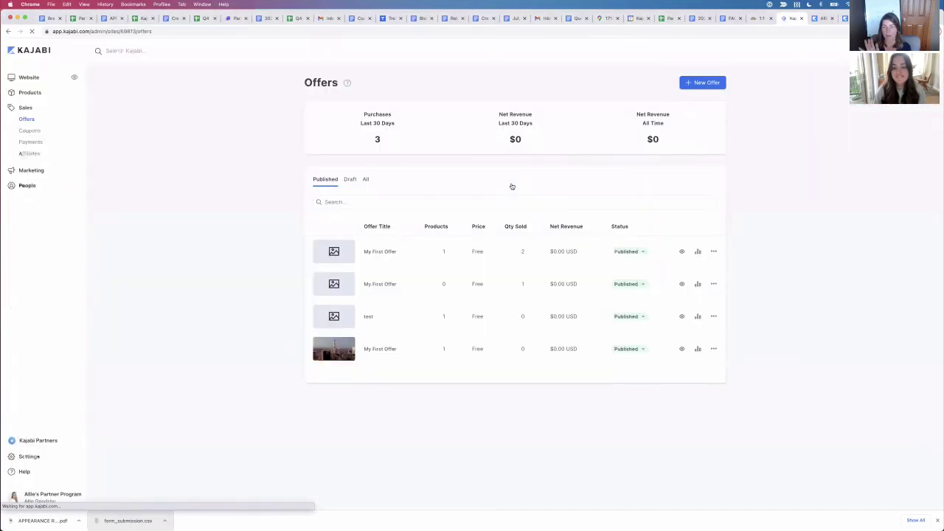
# Step: Go to Products and open the Coaching dashboard, showing 2 active clients and 0 completed sessions
pyautogui.click(30, 94)
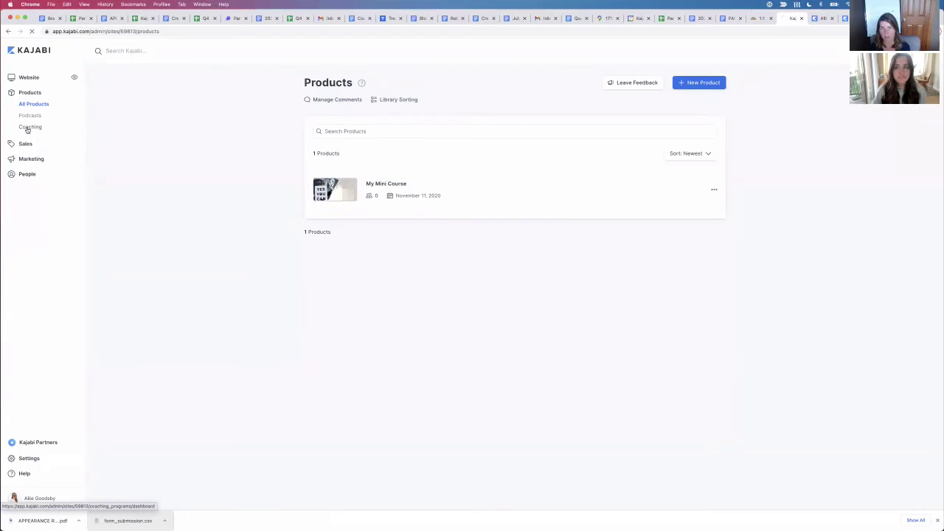
pyautogui.click(28, 128)
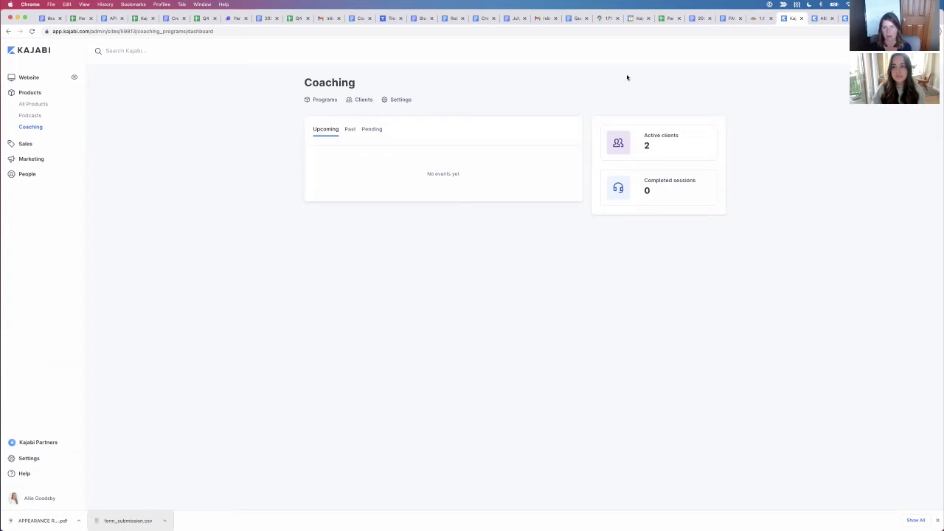
# Step: Open Allie's Coaching Sessions, check its package outline, and view both clients' coaching pages
pyautogui.click(324, 100)
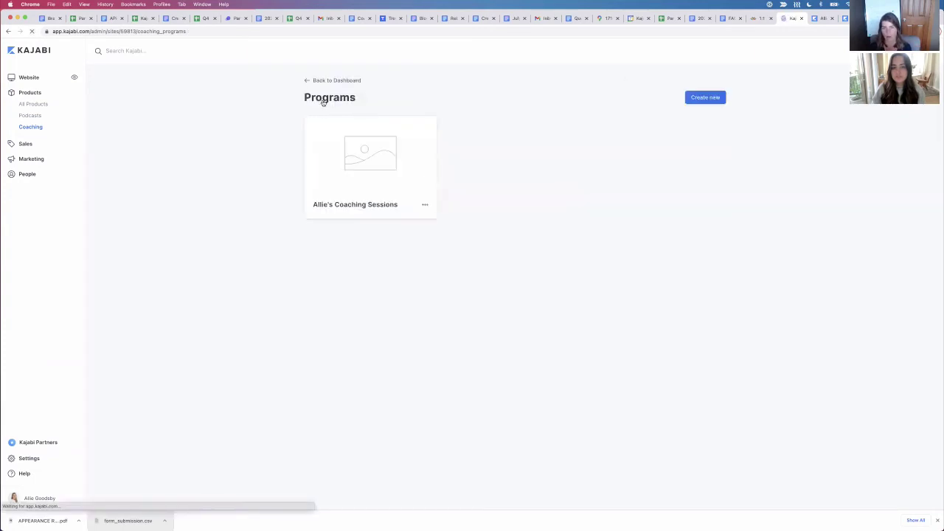
pyautogui.click(376, 207)
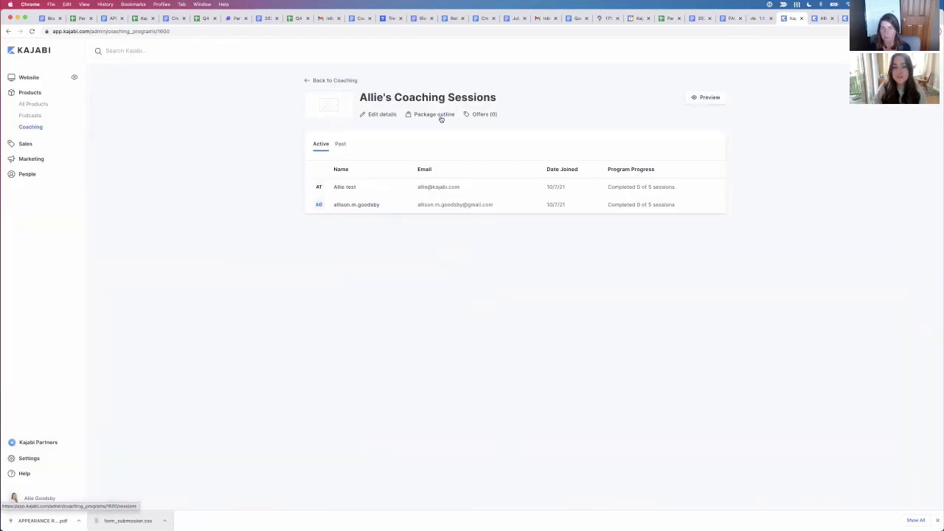
pyautogui.click(434, 115)
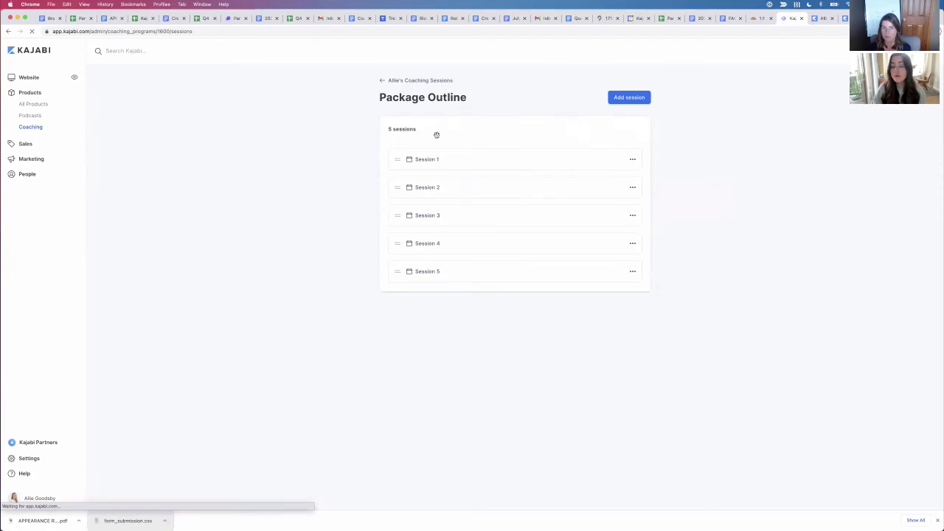
pyautogui.click(402, 81)
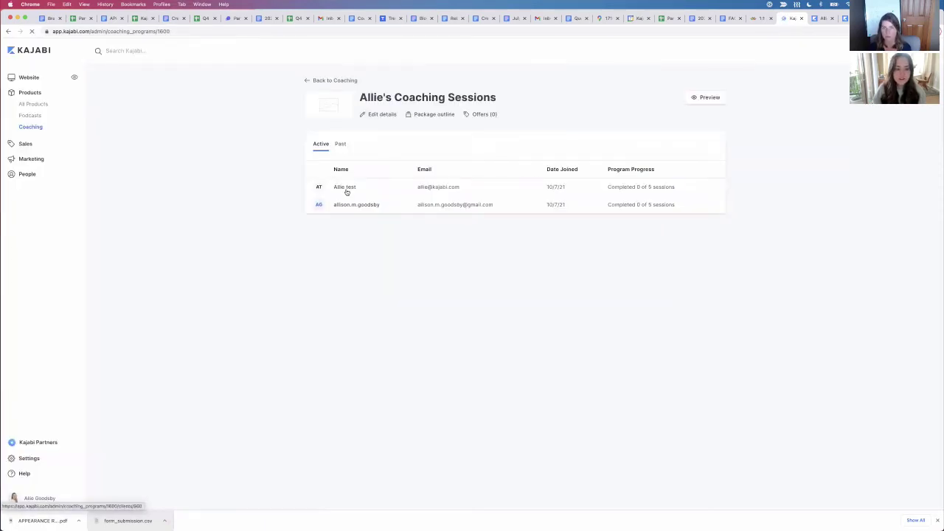
pyautogui.click(344, 187)
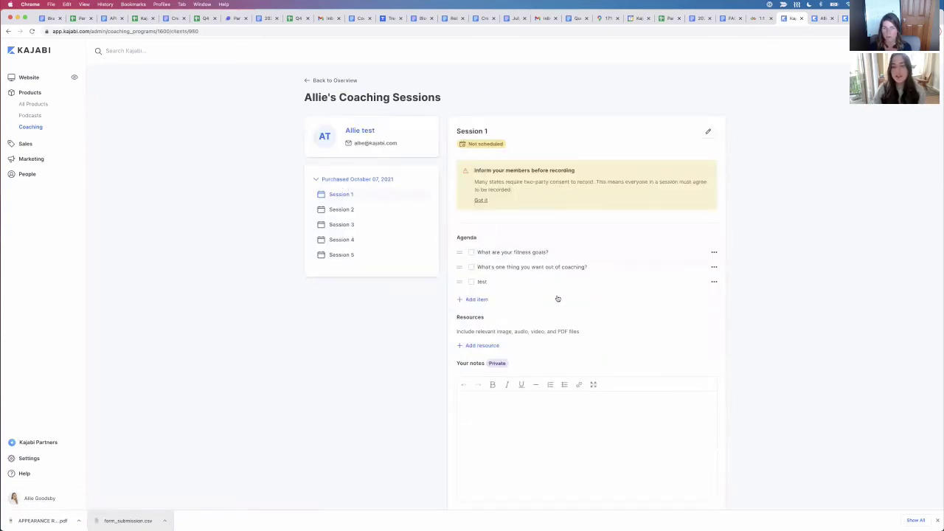
pyautogui.click(325, 82)
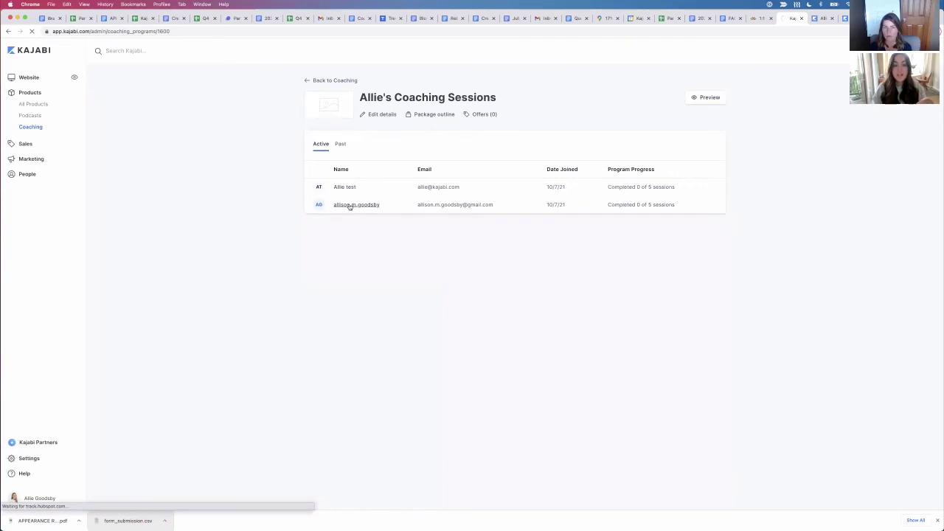
pyautogui.click(350, 206)
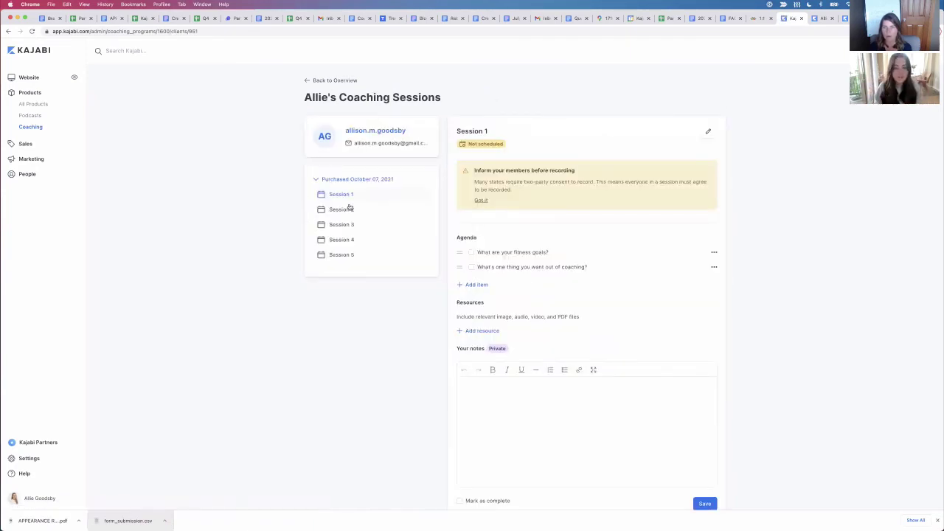
pyautogui.click(343, 82)
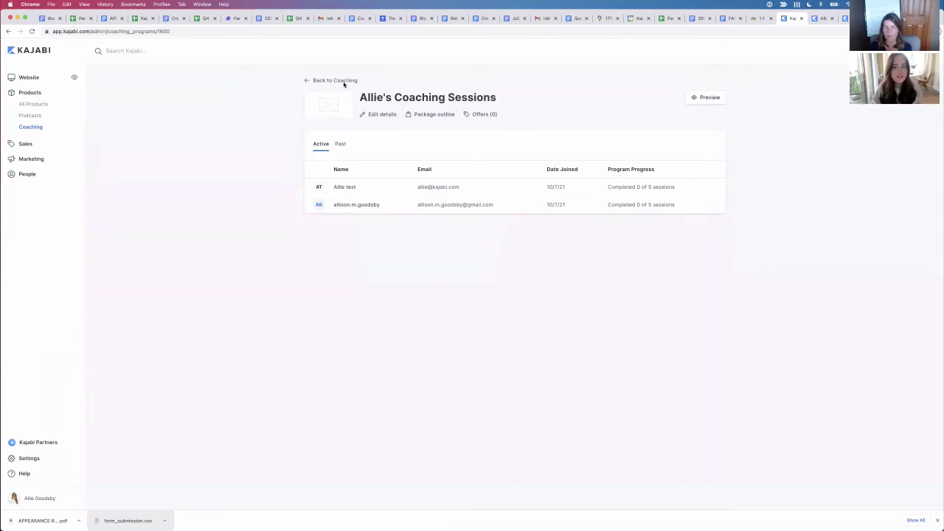
# Step: Open Session 1 from the package outline, then go back to the program's member list
pyautogui.click(435, 114)
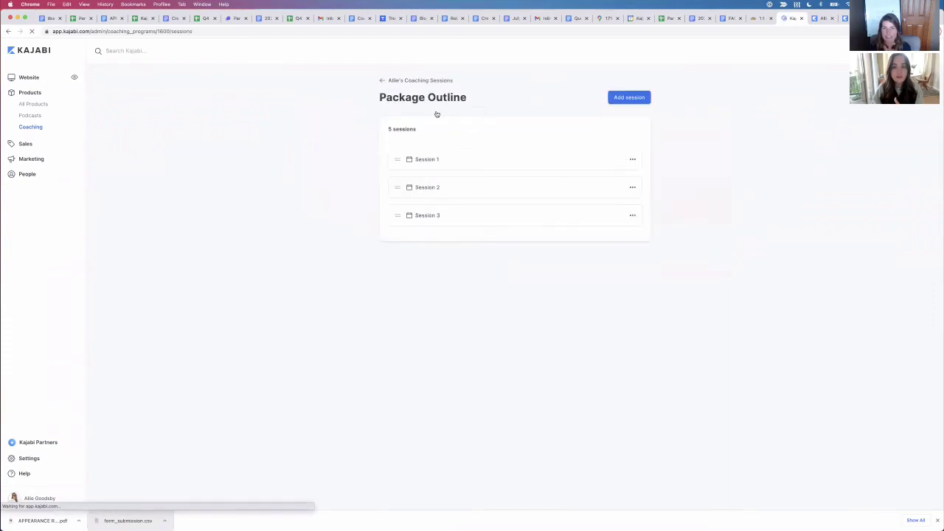
pyautogui.click(428, 161)
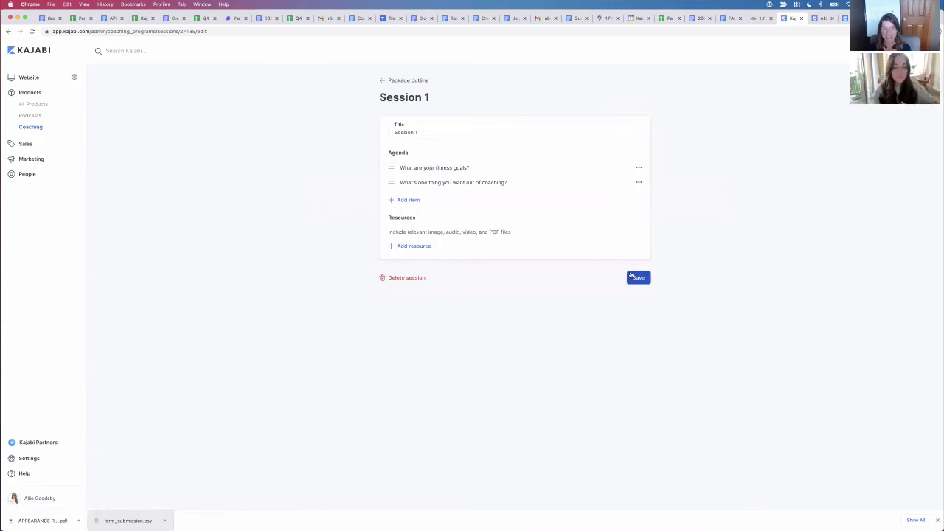
pyautogui.click(407, 80)
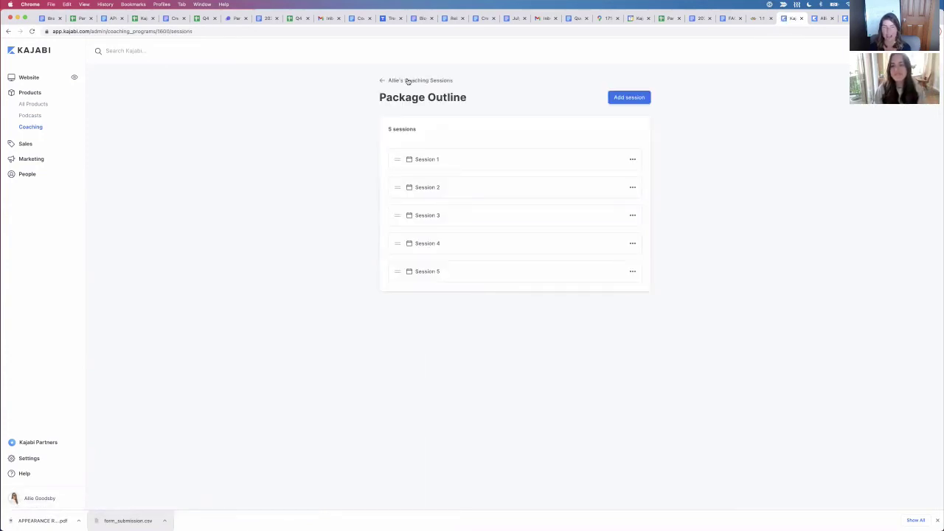
pyautogui.click(407, 81)
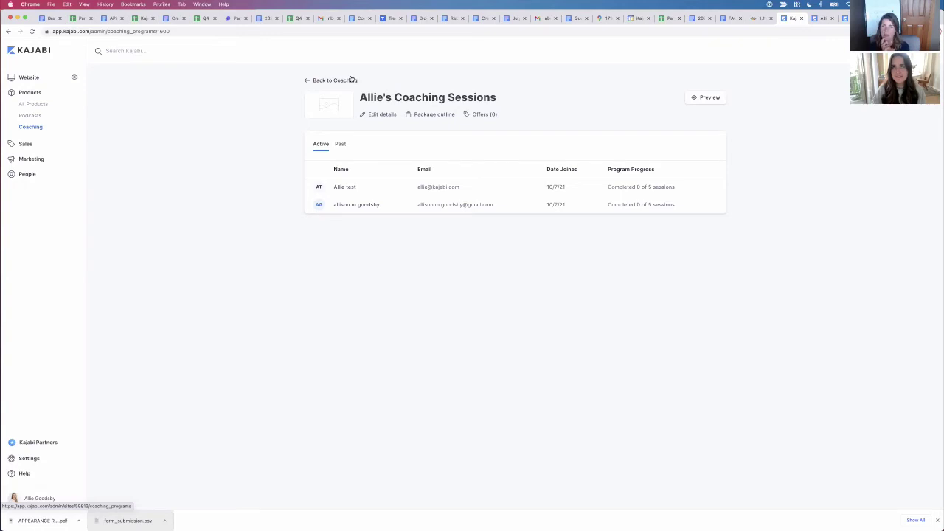
pyautogui.click(340, 187)
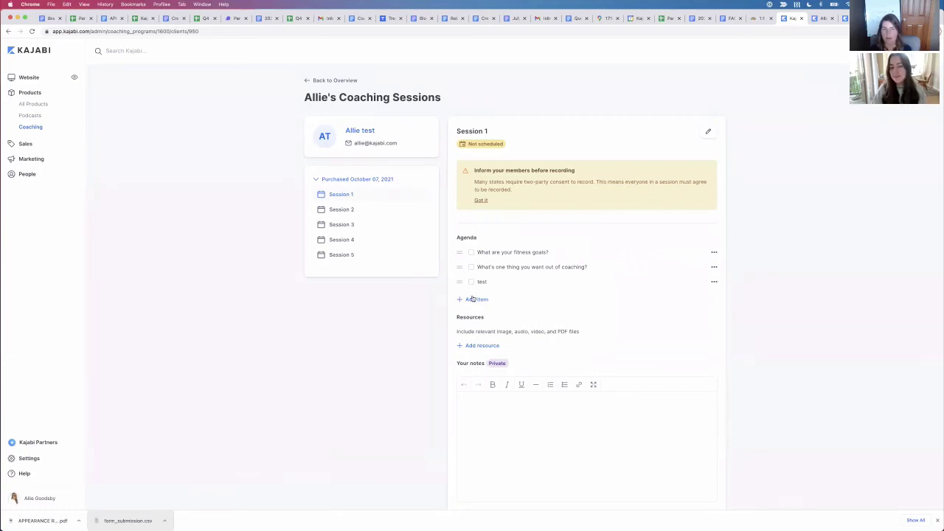
pyautogui.scroll(-1, 472, 299)
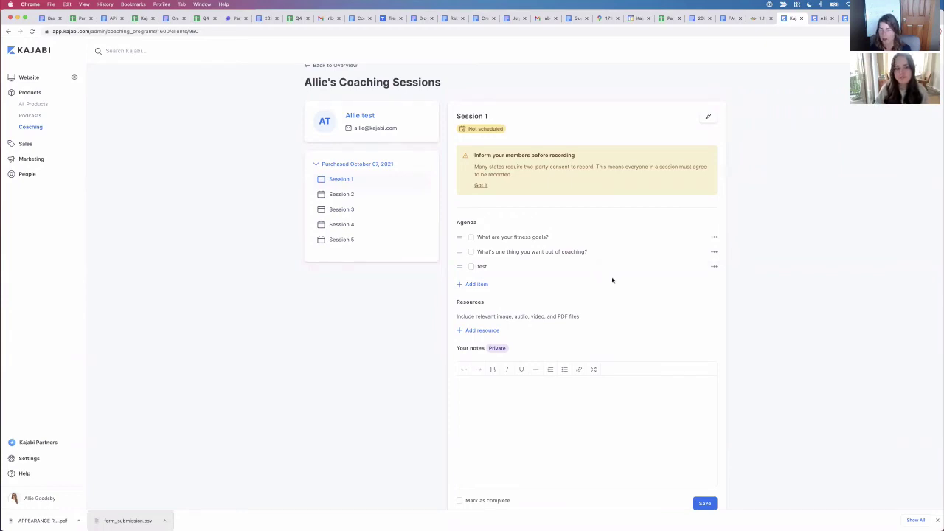
pyautogui.scroll(-1, 605, 289)
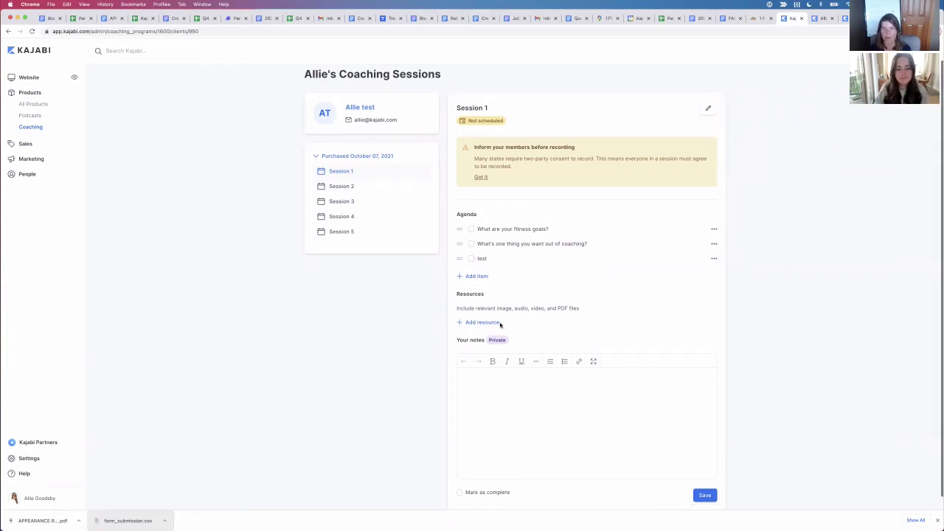
pyautogui.click(481, 324)
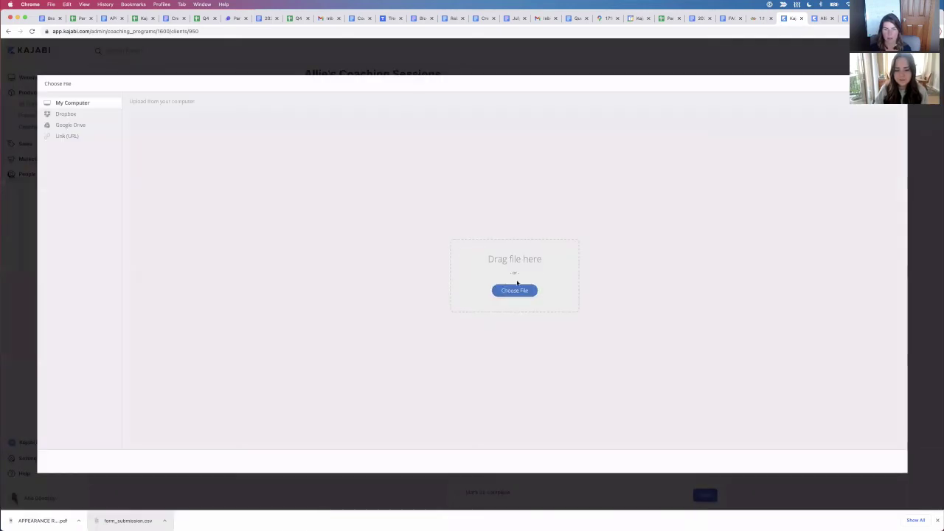
pyautogui.click(514, 295)
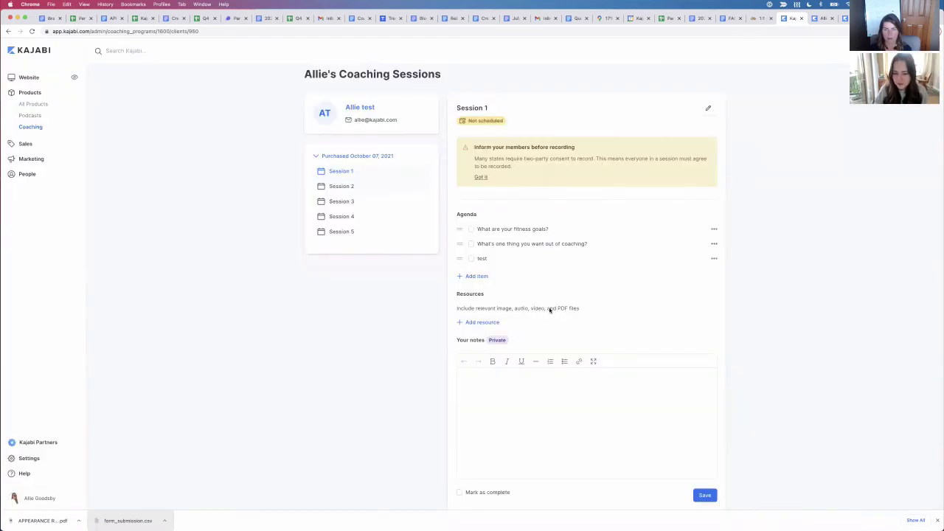
pyautogui.click(832, 18)
# Step: Search the Kajabi Help Center for 'file size limit' and open the Handbrake video compression article
pyautogui.click(805, 32)
pyautogui.write('h')
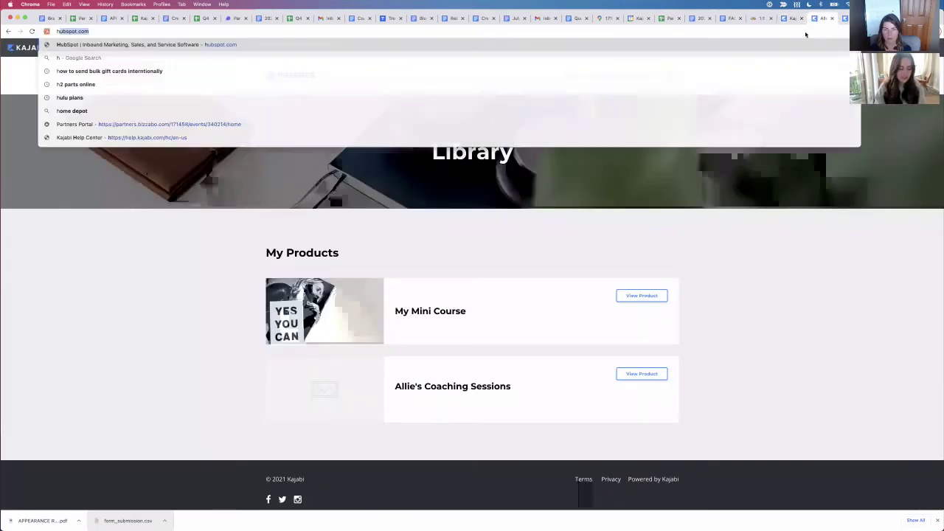
pyautogui.write('elp')
pyautogui.press('Return')
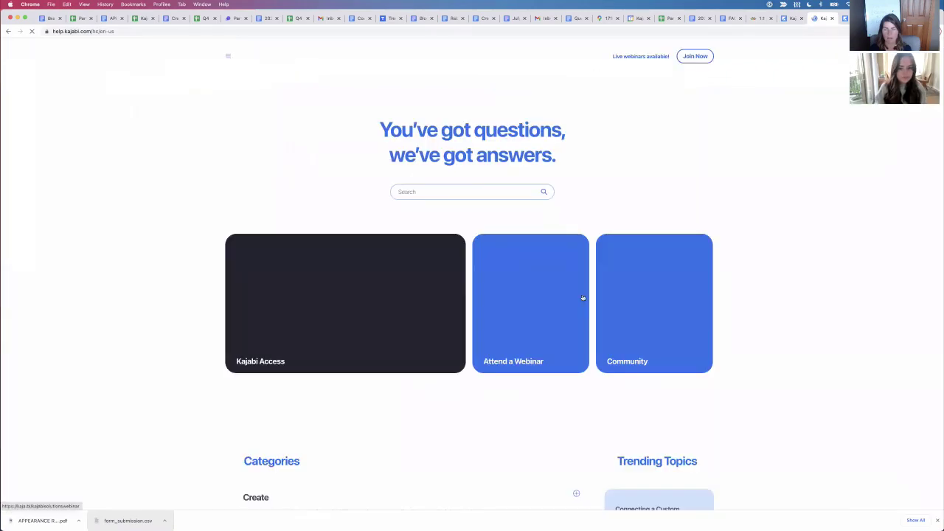
pyautogui.click(459, 209)
pyautogui.write('fi')
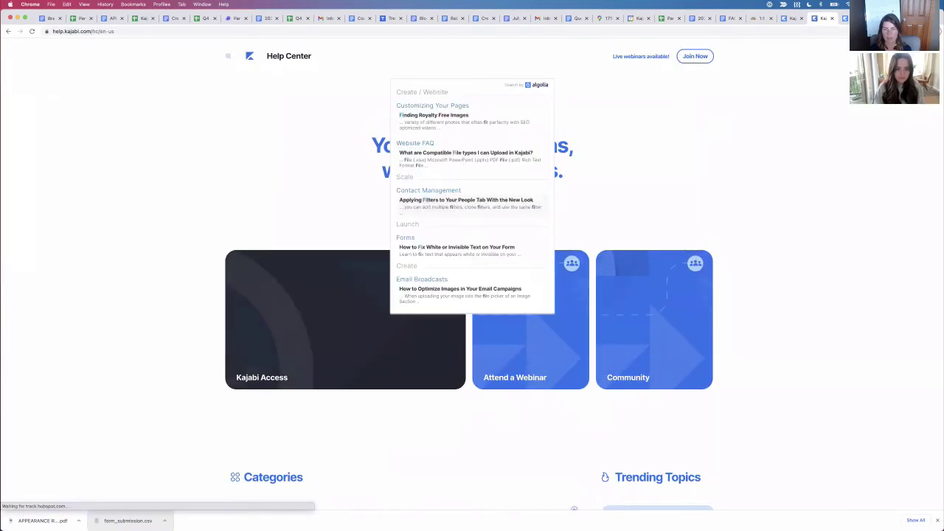
pyautogui.write('le size limit')
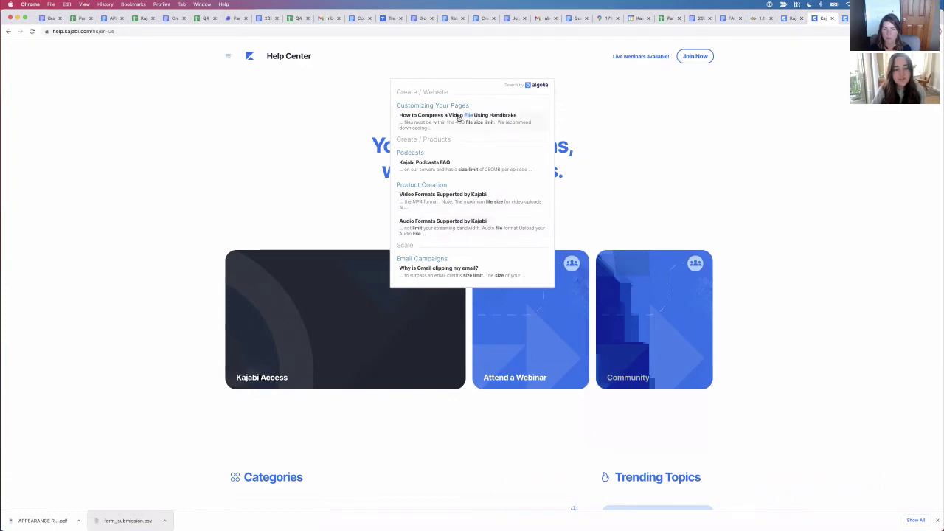
pyautogui.click(458, 116)
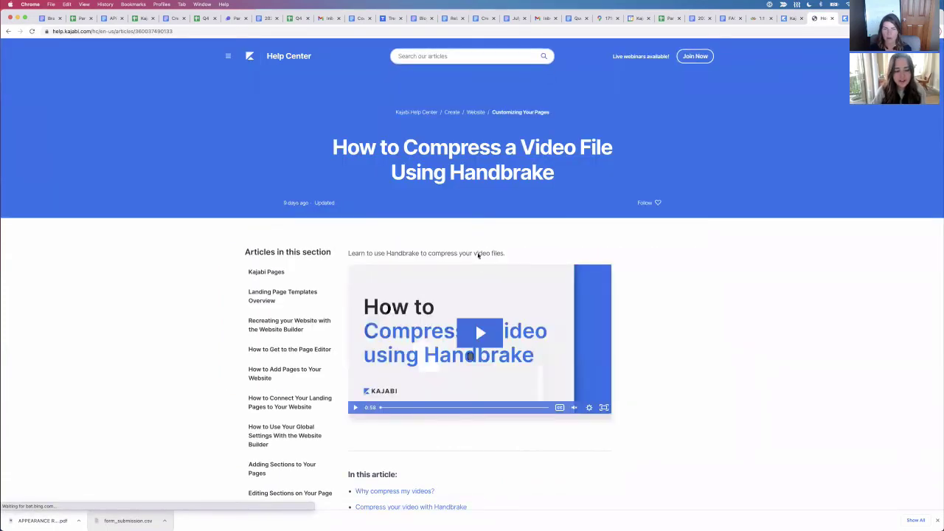
# Step: Search 'coaching', read the Coaching Product and Blueprint overview articles, then return to the Kajabi tab
pyautogui.click(446, 56)
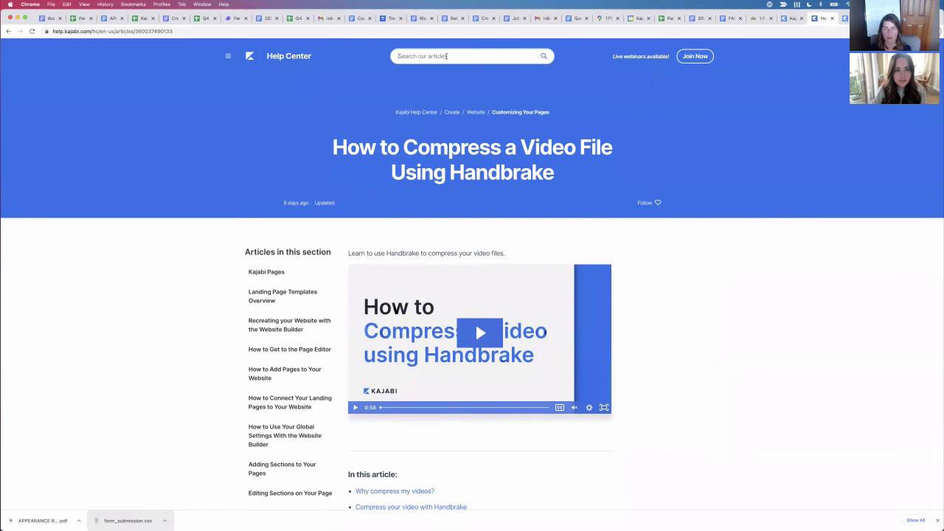
pyautogui.write('coach')
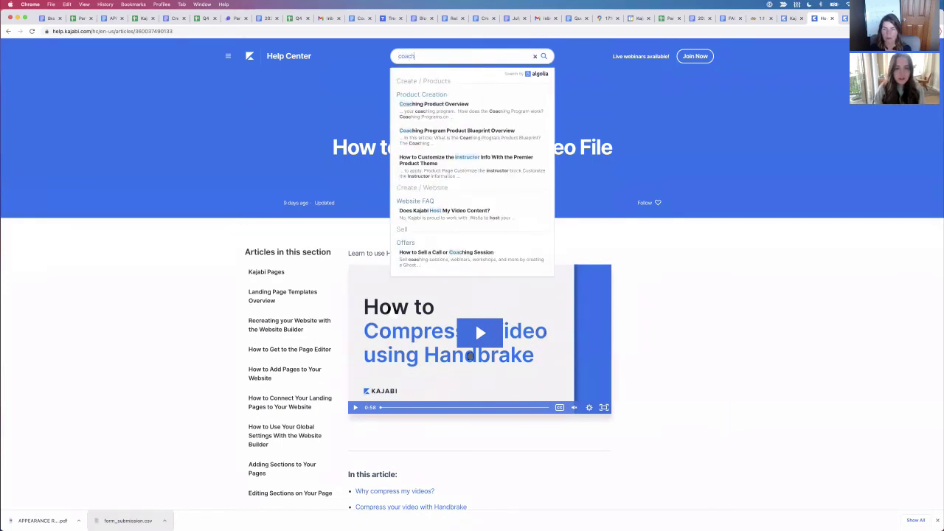
pyautogui.write('ing')
pyautogui.click(461, 109)
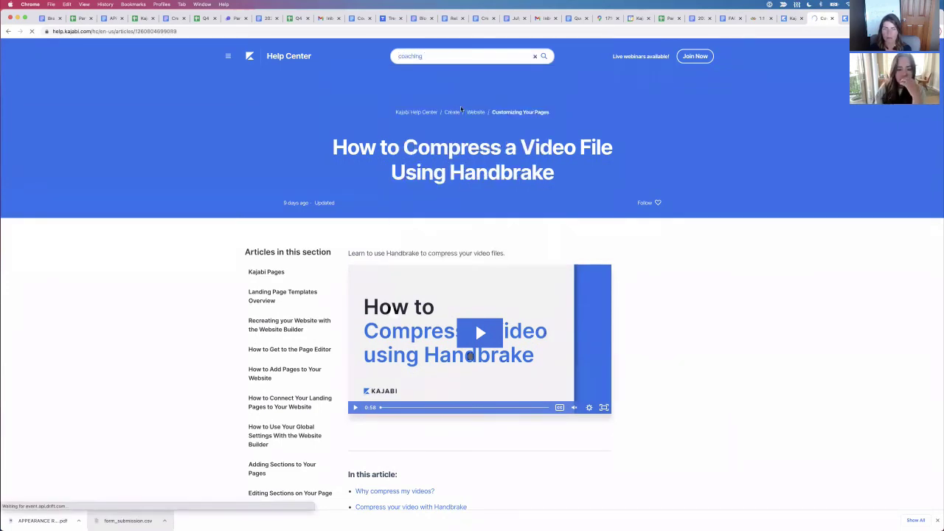
pyautogui.scroll(-3, 656, 290)
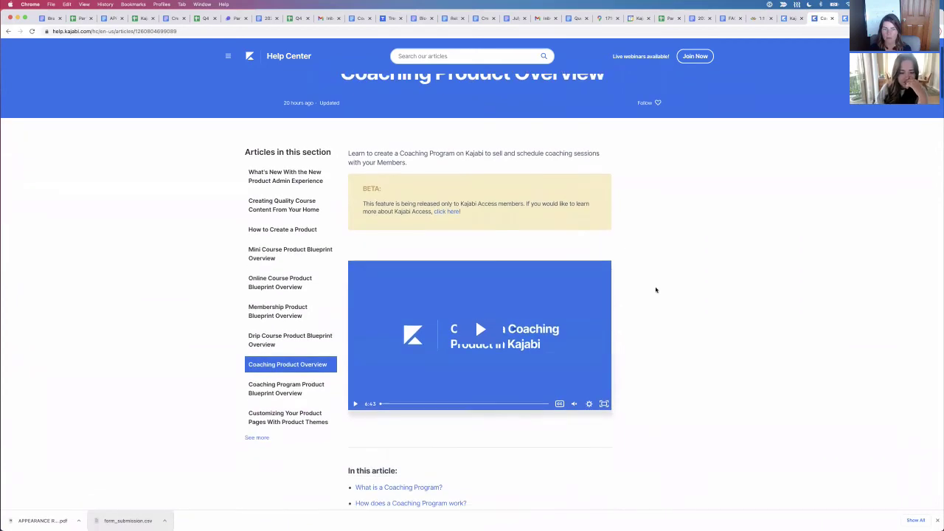
pyautogui.scroll(-4, 655, 289)
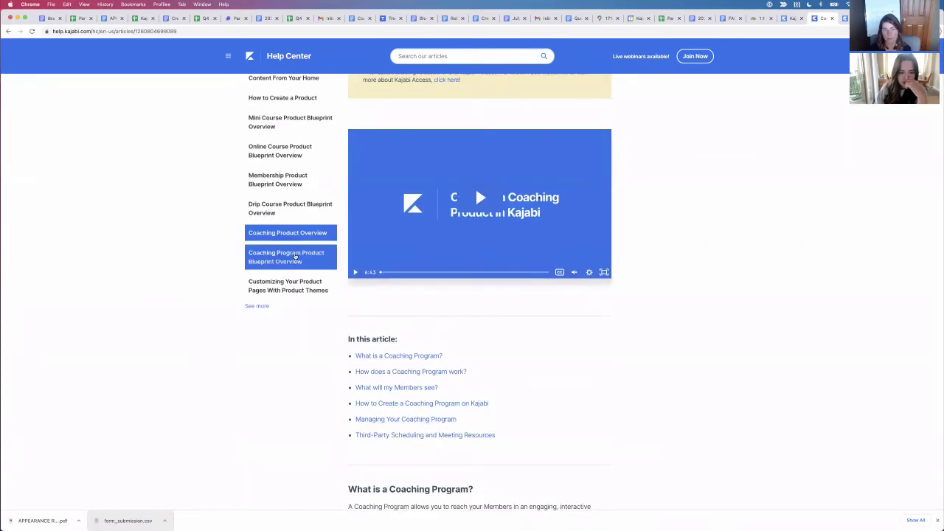
pyautogui.click(295, 257)
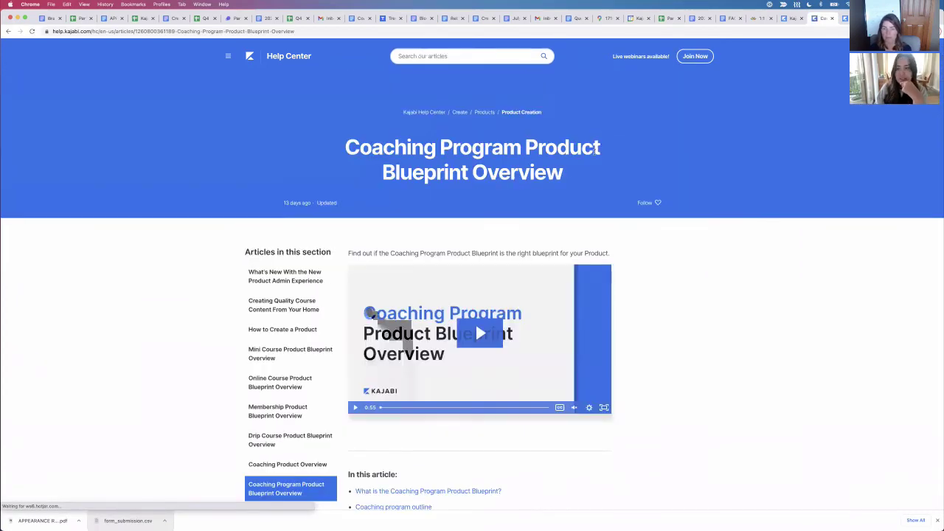
pyautogui.click(789, 20)
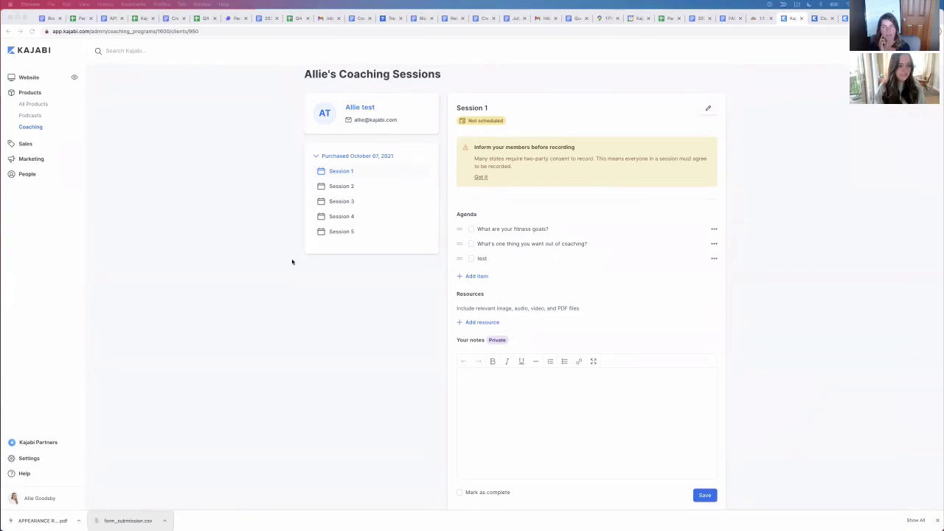
# Step: Switch to the Kajabi browser window and go to Products > Podcasts, showing Launch your Podcast today
pyautogui.click(255, 282)
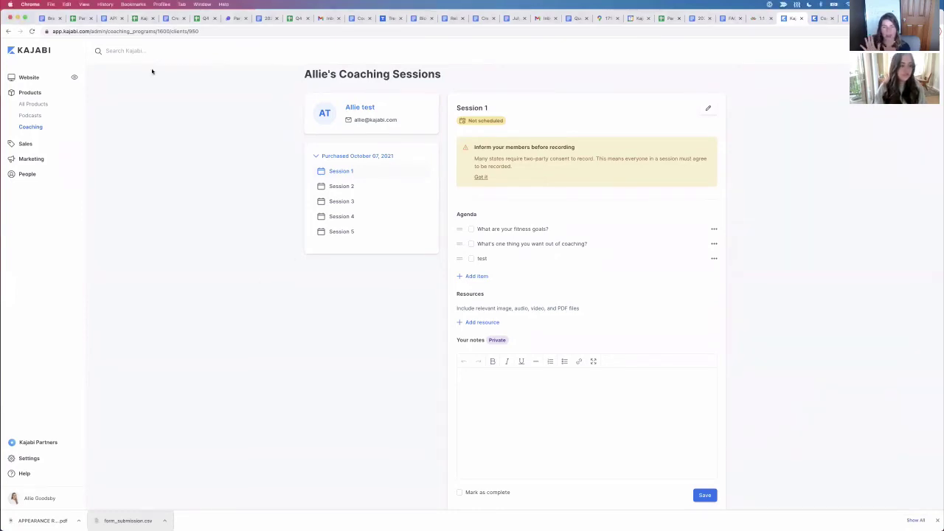
pyautogui.scroll(-1, 244, 155)
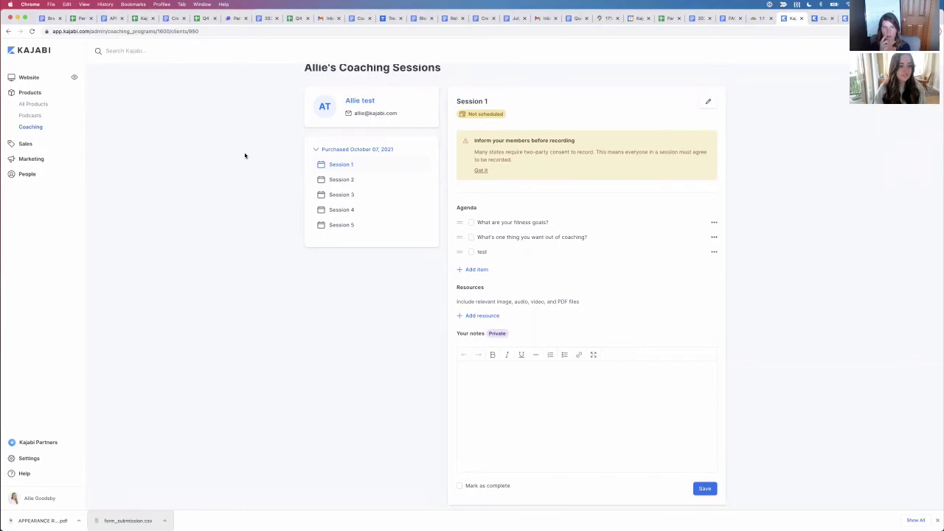
pyautogui.click(62, 117)
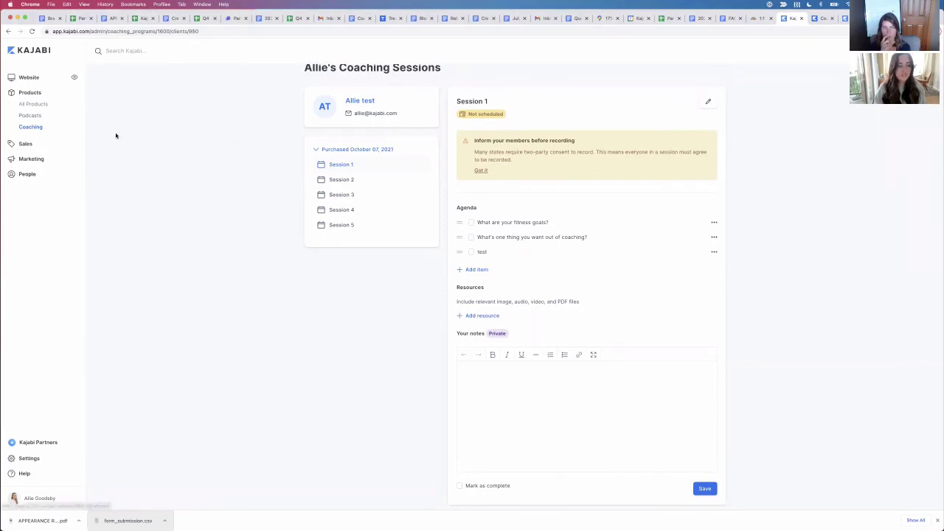
# Step: Browse the Marketing email campaigns and Forms lists, then use Quick Jump to reach People > Assessments
pyautogui.click(33, 160)
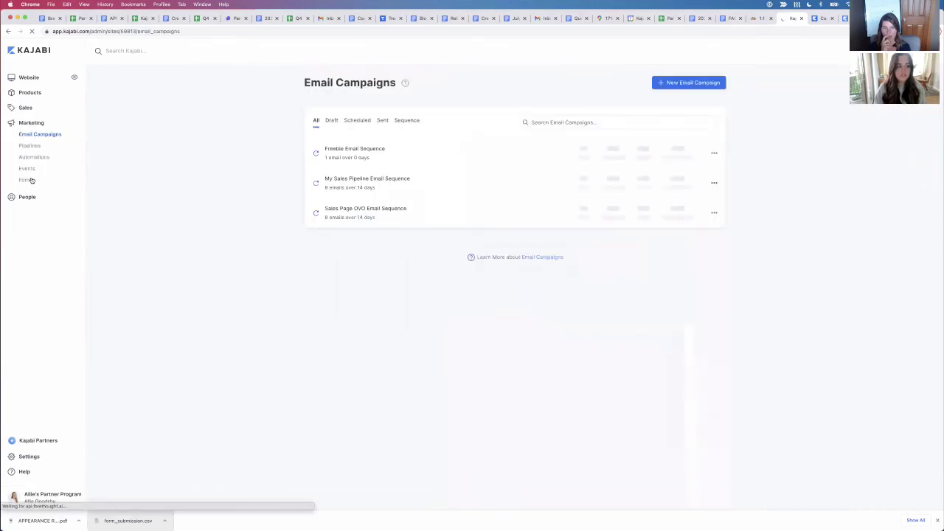
pyautogui.click(31, 180)
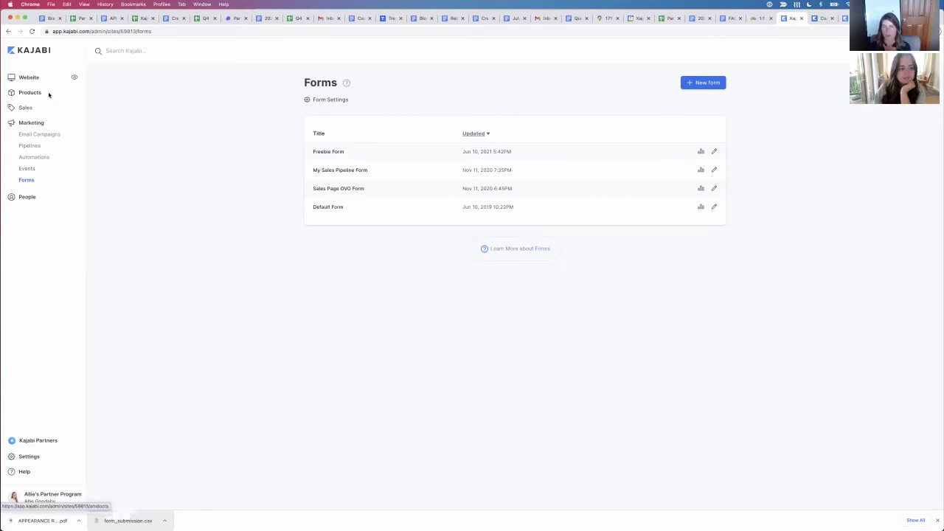
pyautogui.click(122, 50)
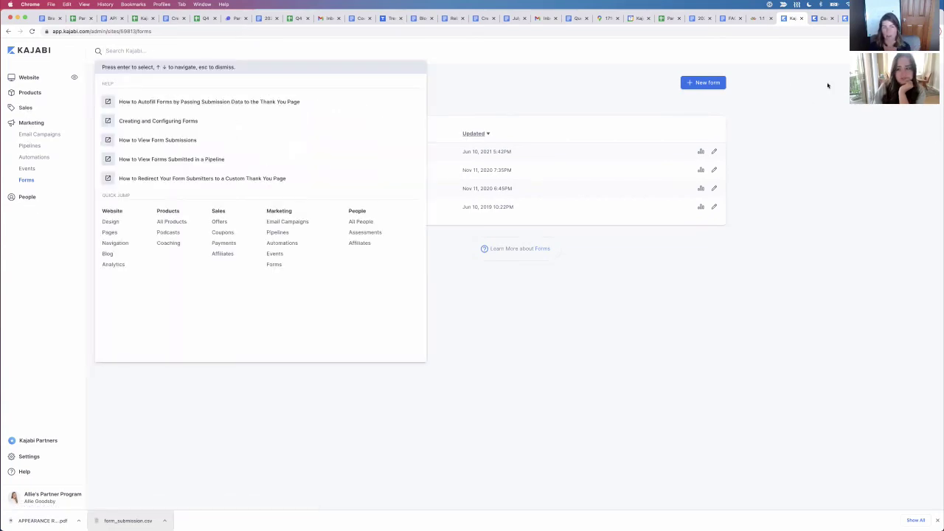
pyautogui.click(352, 233)
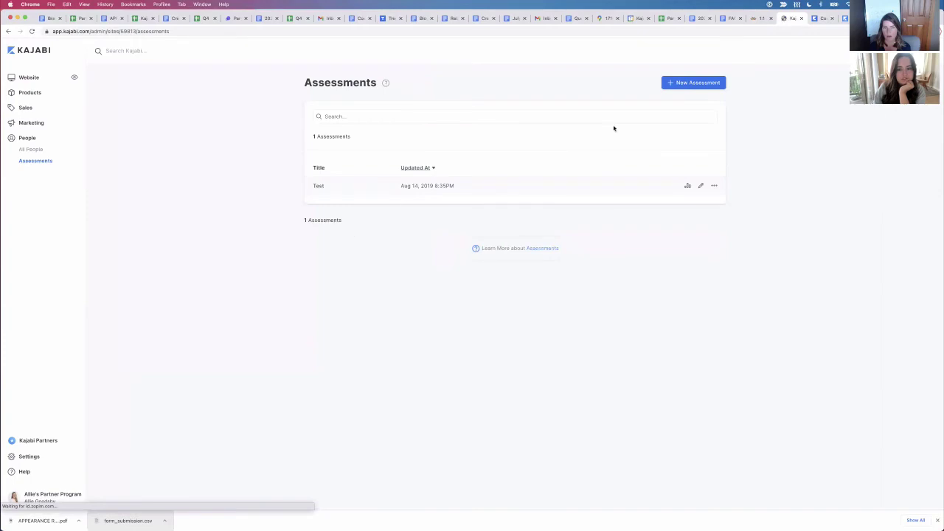
# Step: Open the first contact in All People and review its Info, Notes, Products, Purchases and Lifecycle tabs
pyautogui.click(26, 150)
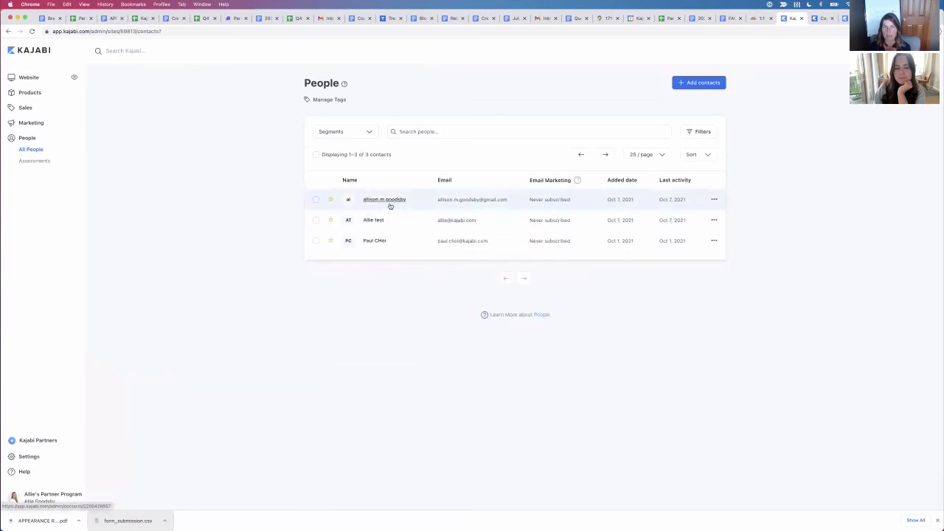
pyautogui.click(389, 202)
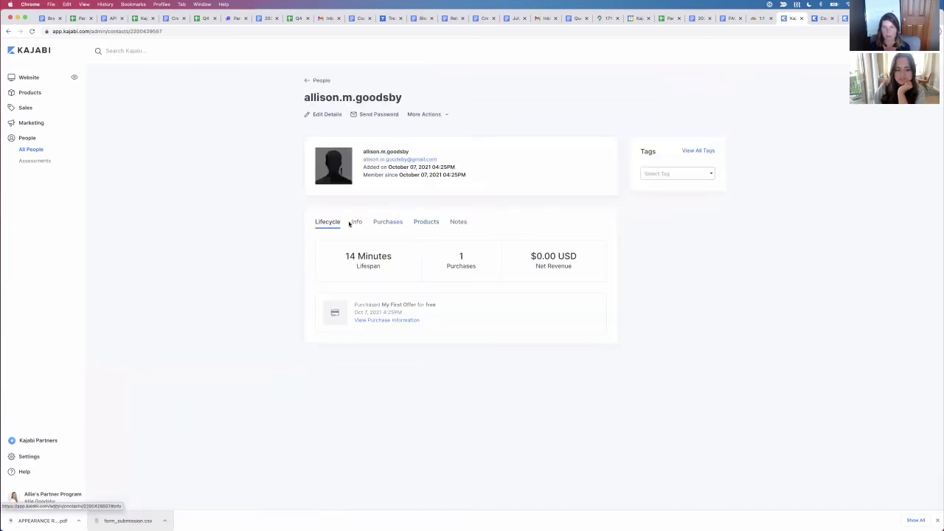
pyautogui.click(356, 221)
pyautogui.click(450, 221)
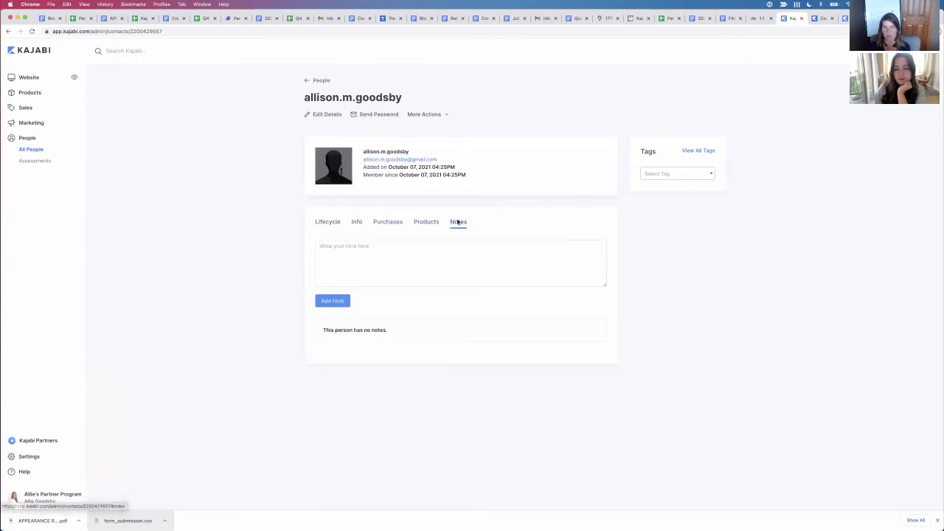
pyautogui.click(428, 221)
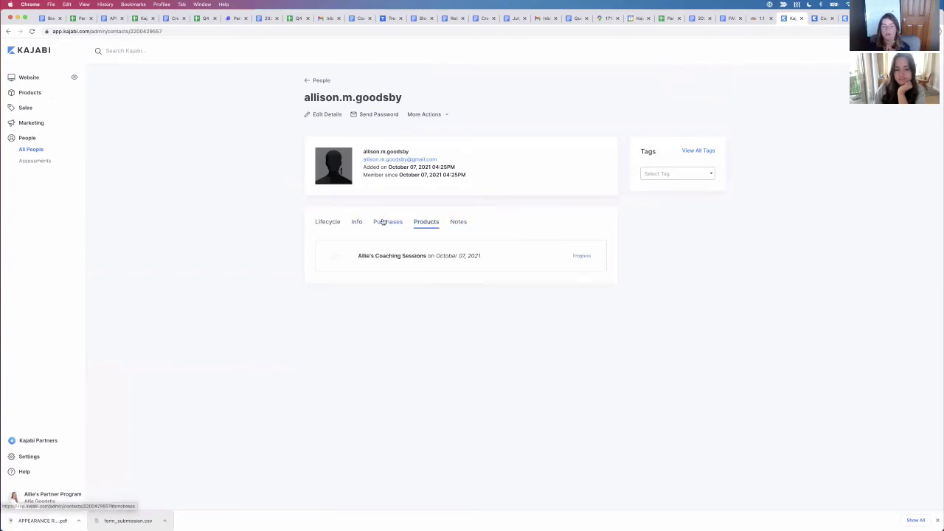
pyautogui.click(387, 221)
pyautogui.click(356, 222)
pyautogui.click(329, 223)
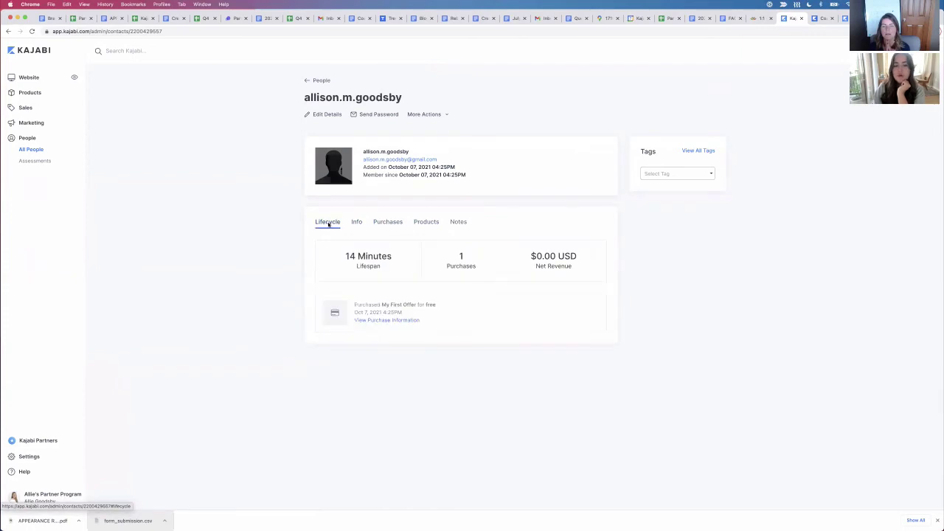
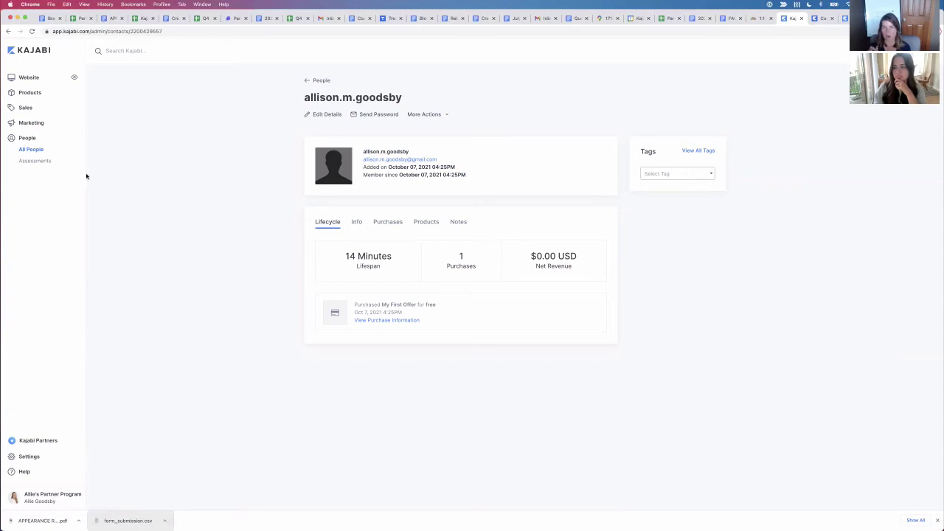
# Step: Go to Marketing to view Email Campaigns, showing the Freebie Email Sequence
pyautogui.click(31, 123)
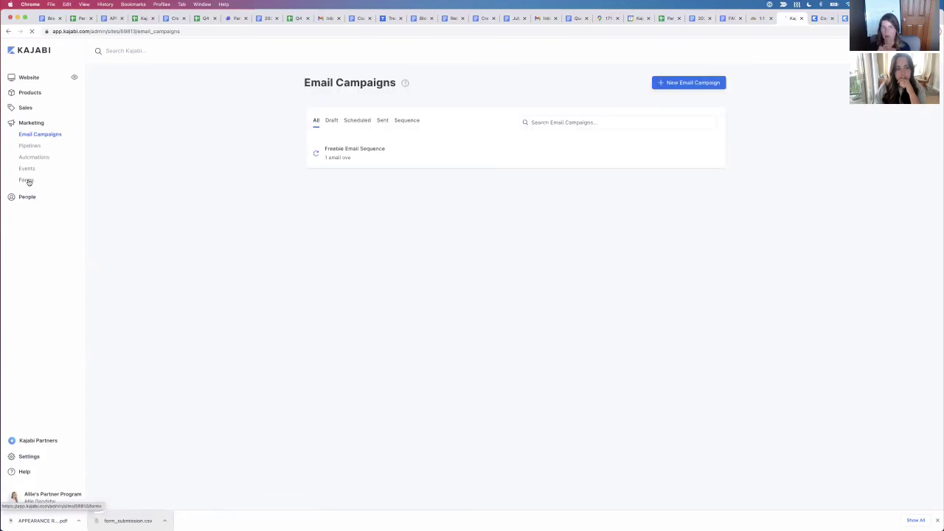
# Step: Open the Marketing Forms list to see all four forms
pyautogui.click(28, 181)
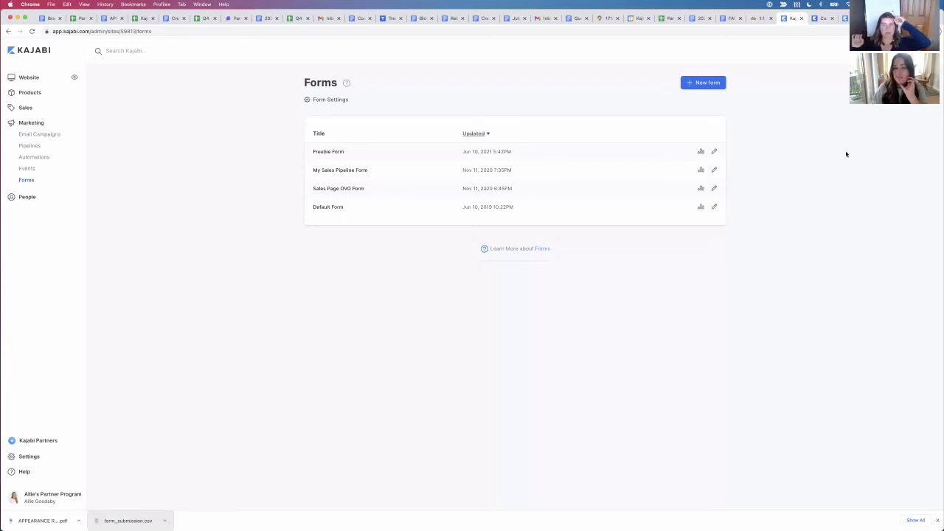
# Step: Use Quick Jump to reach Products > Coaching, showing 2 active clients
pyautogui.click(121, 55)
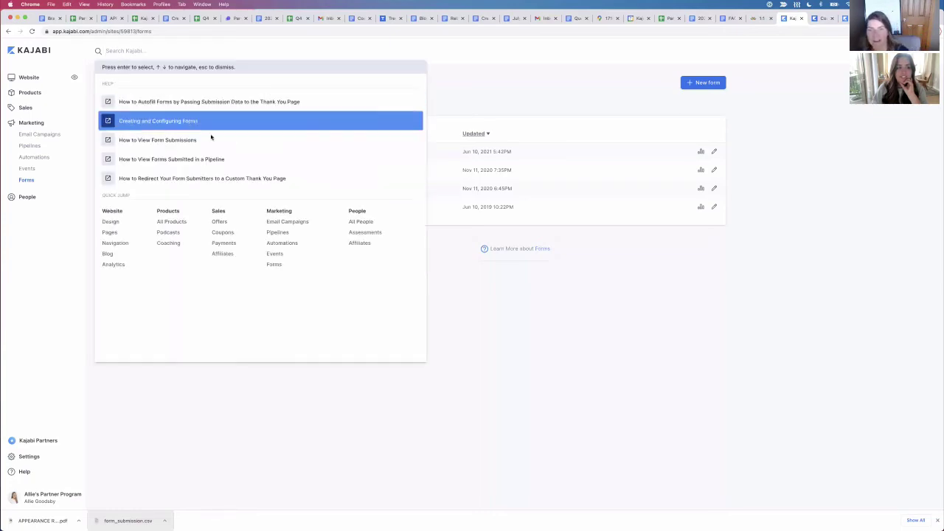
pyautogui.click(177, 243)
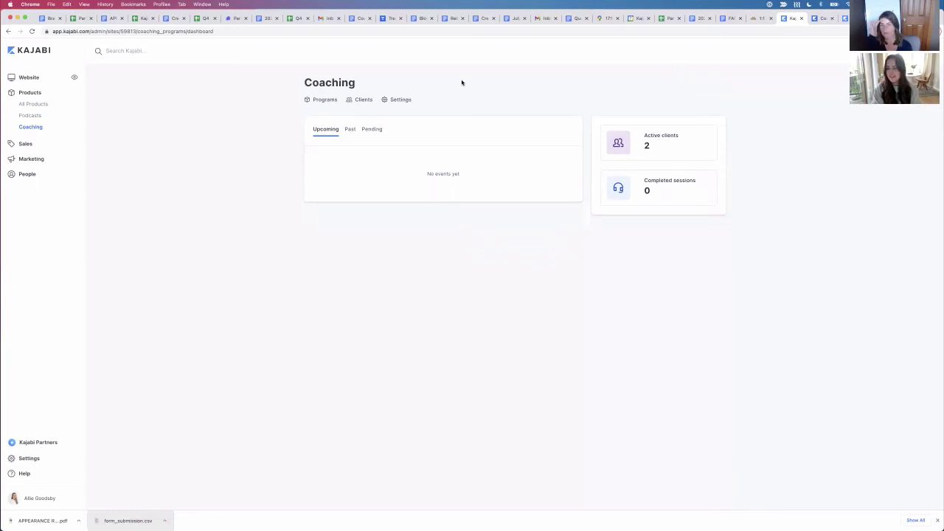
# Step: Open Allie's Coaching Sessions in Programs and go to the test client's Session 1
pyautogui.click(326, 101)
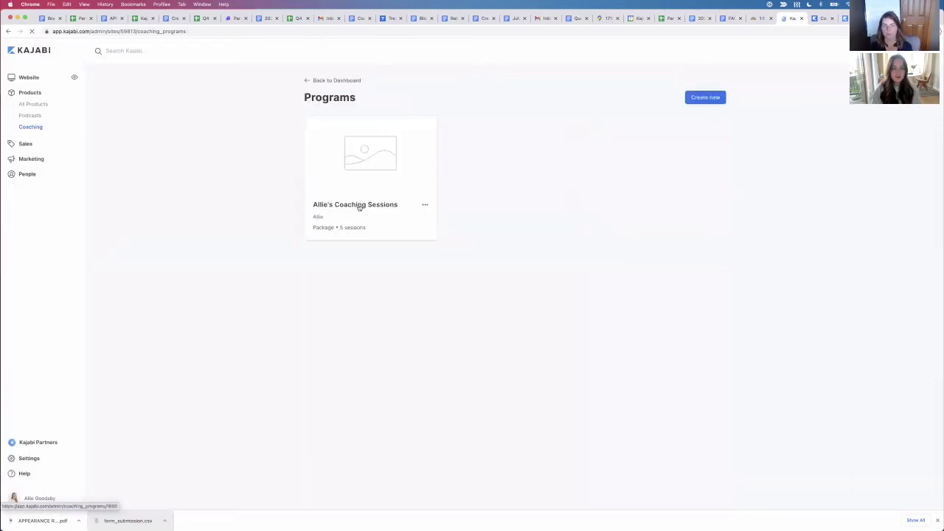
pyautogui.click(359, 205)
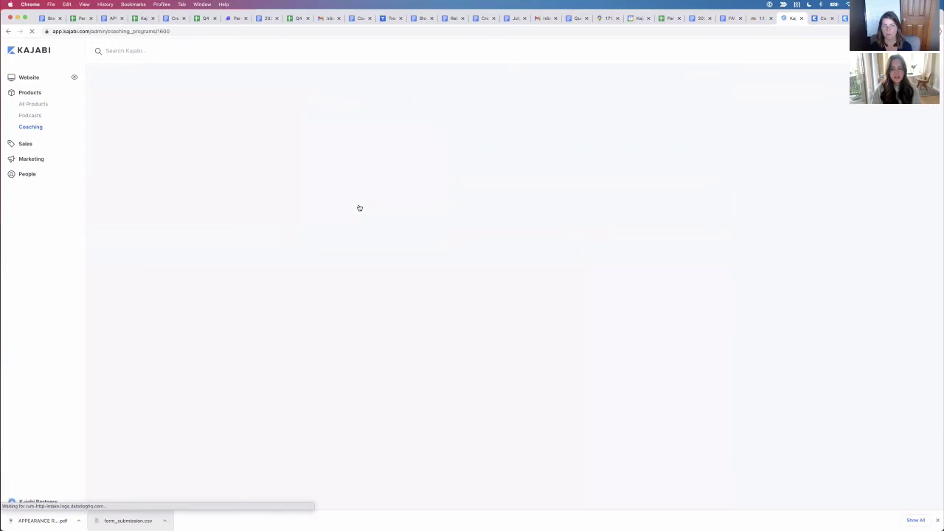
pyautogui.click(341, 187)
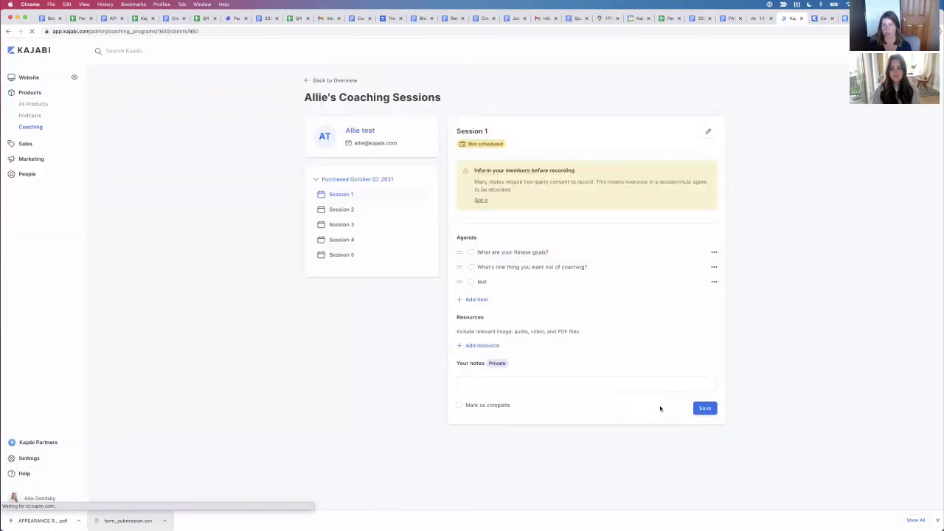
pyautogui.scroll(-1, 578, 386)
# Step: Add the note "This is the notes section" to Session 1, mark it complete, and save
pyautogui.click(565, 378)
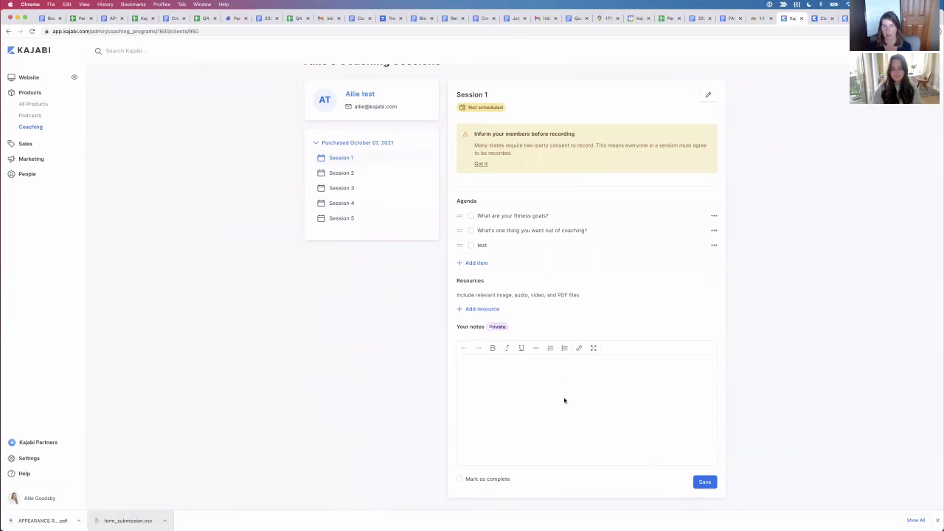
pyautogui.write('This is the notes se')
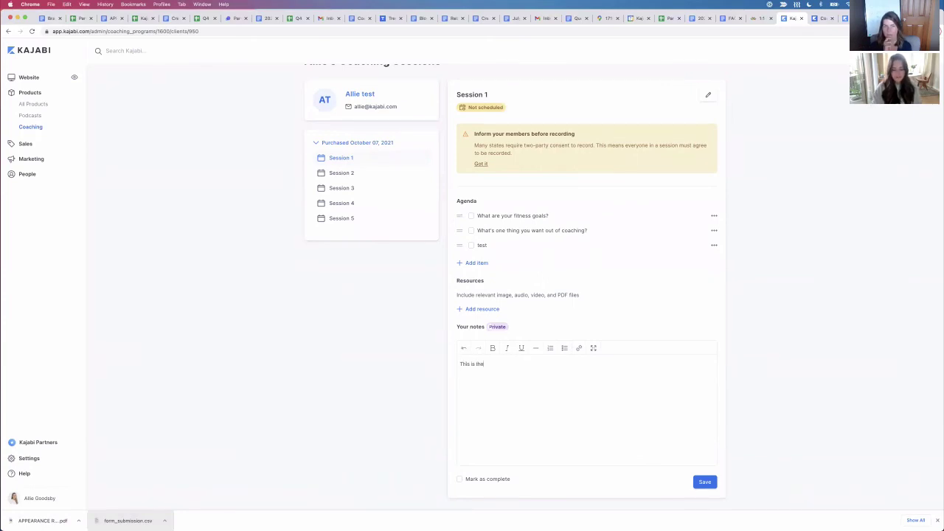
pyautogui.write('on')
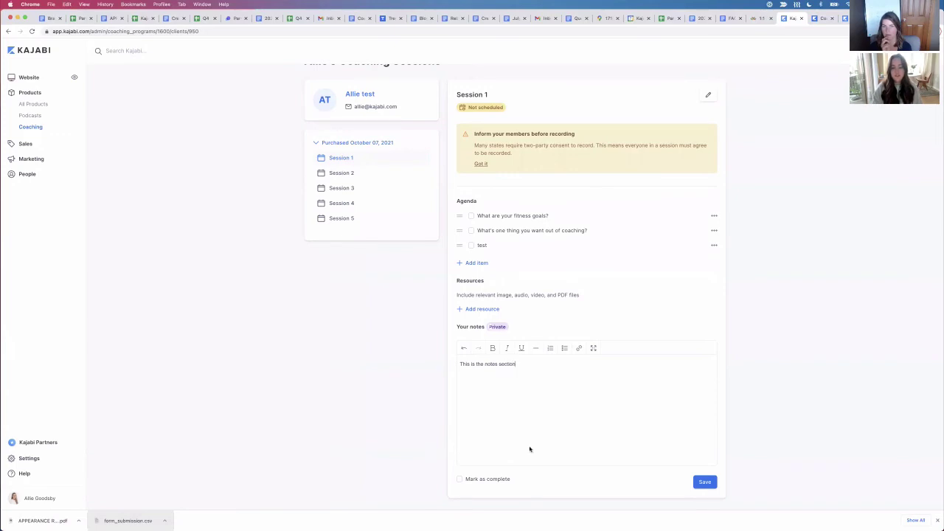
pyautogui.click(460, 479)
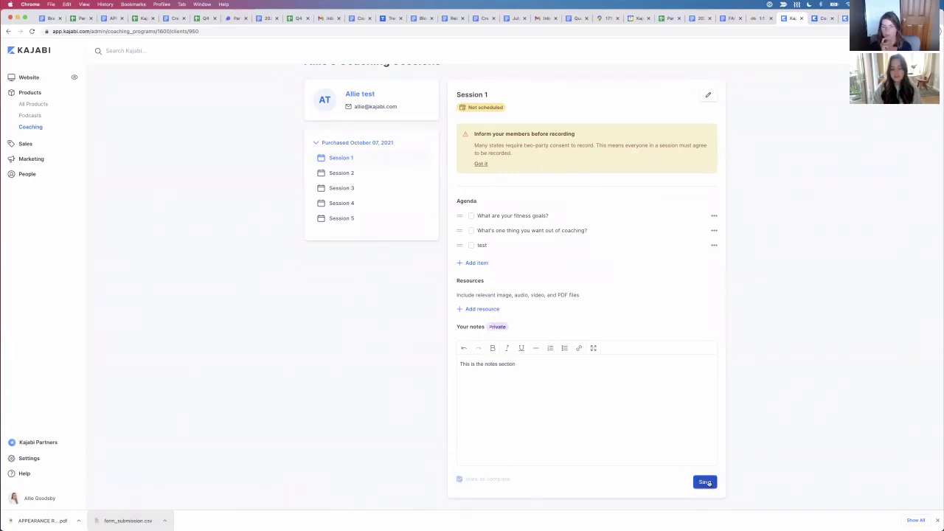
pyautogui.click(705, 482)
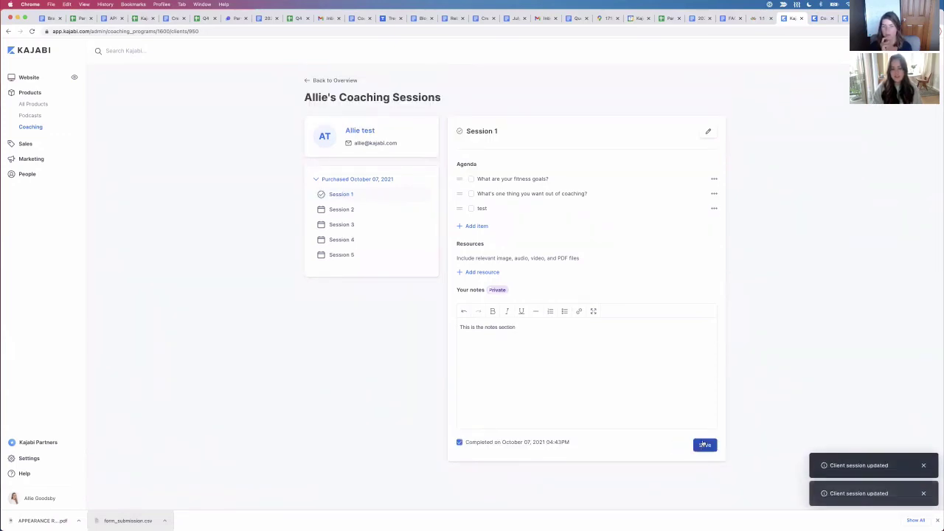